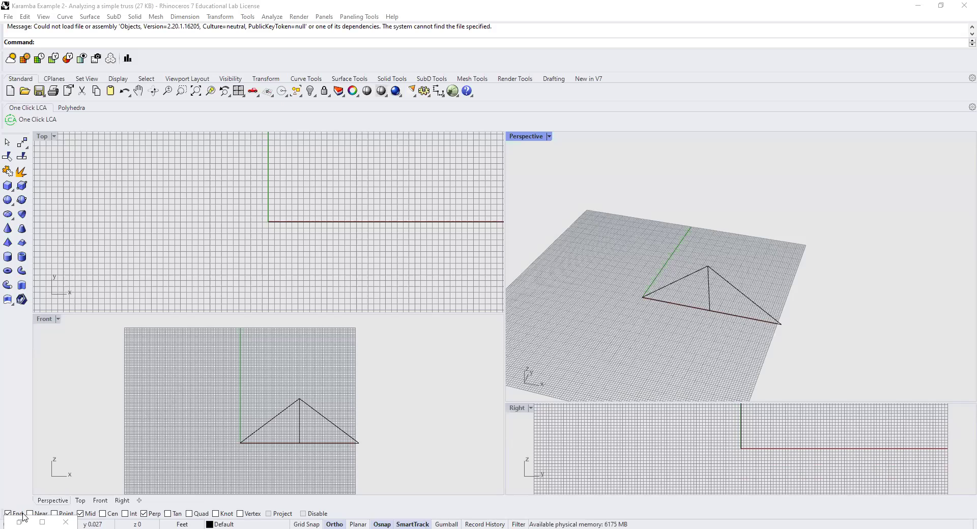
Arrange the Grasshopper window beside an enlarged Perspective view of the truss and pick through the truss members
scroll(654, 305, up, 5)
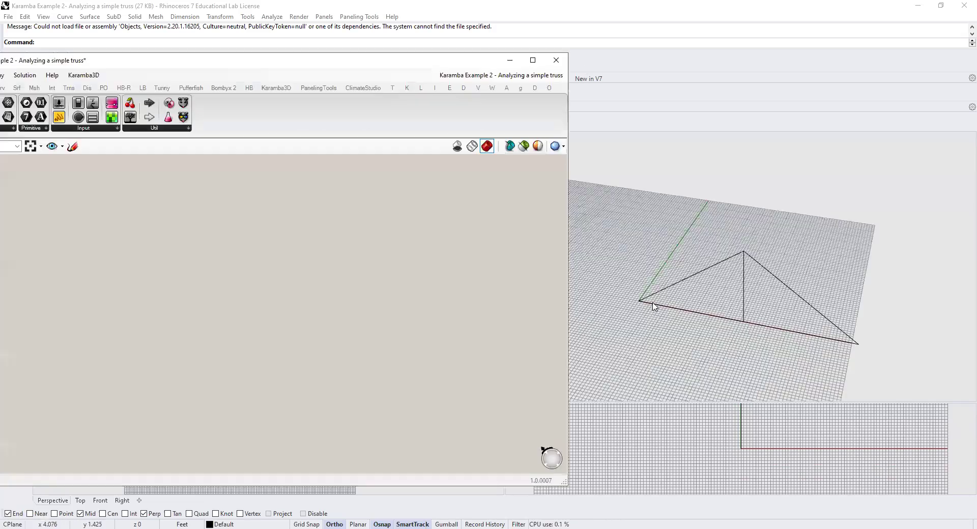
drag(570, 272, 504, 298)
drag(655, 301, 591, 332)
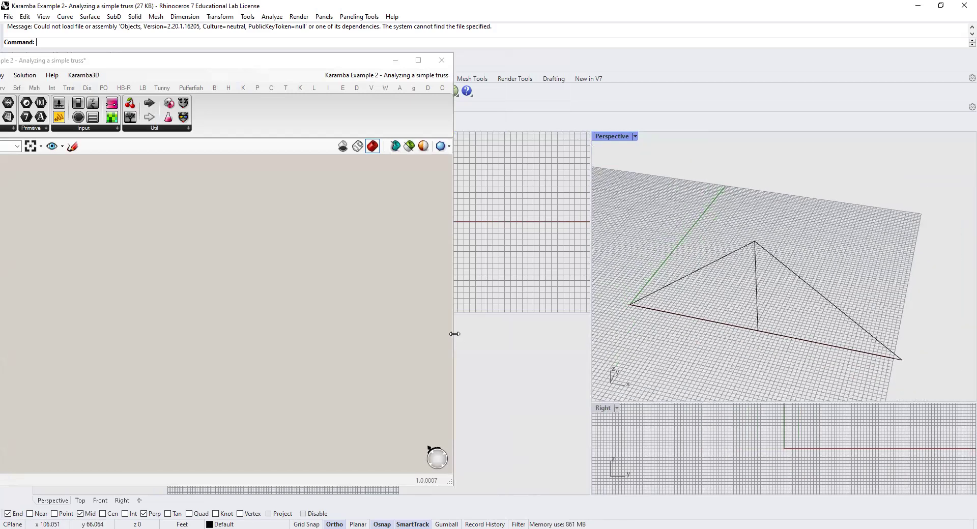
drag(454, 334, 581, 334)
click(689, 275)
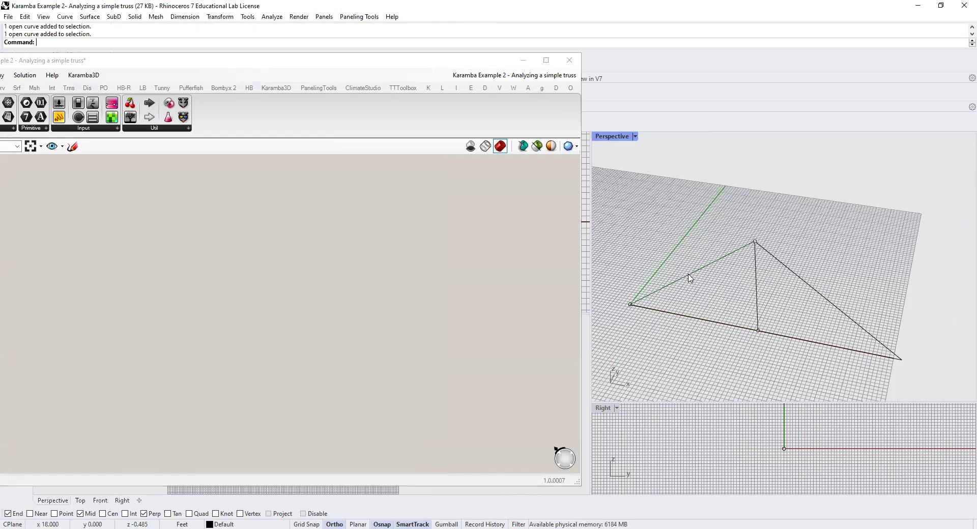
click(784, 265)
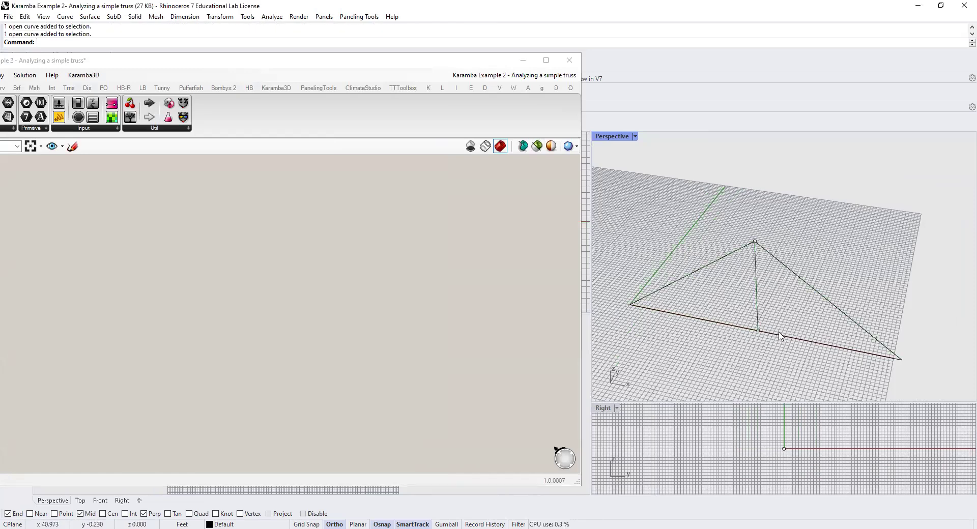
Add a Geometry parameter to an empty area of the Grasshopper canvas
scroll(168, 215, down, 4)
scroll(166, 215, up, 3)
right_drag(166, 215, 225, 287)
scroll(178, 279, up, 3)
right_click(146, 313)
click(179, 258)
double_click(178, 258)
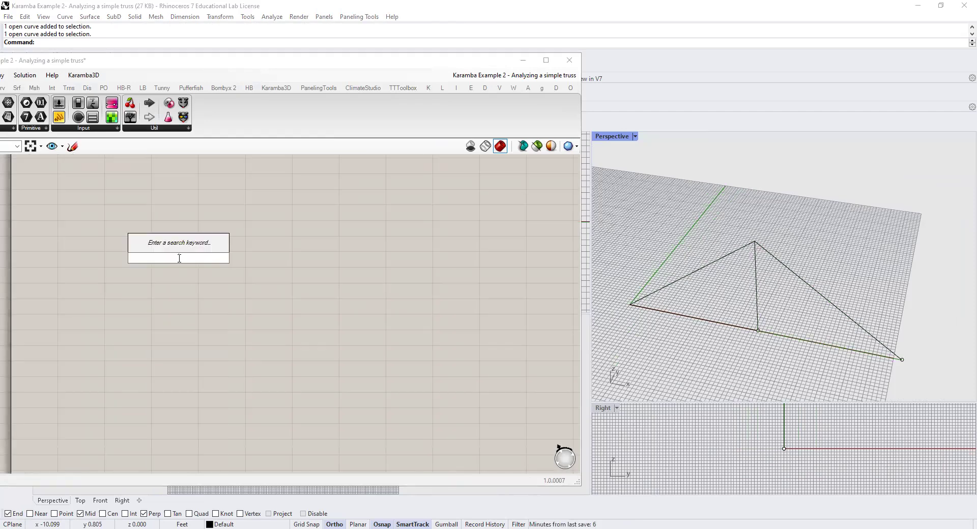
text(GOEM)
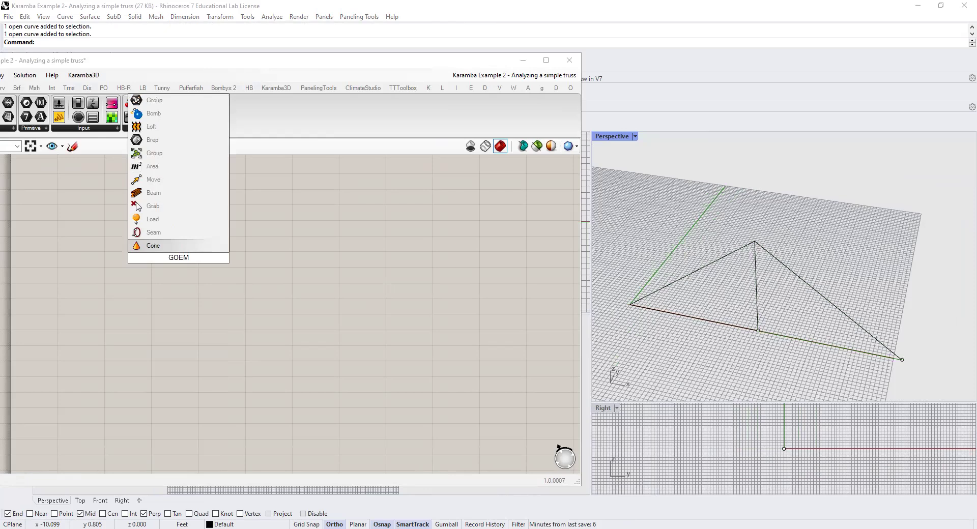
key(BackSpace)
key(BackSpace)
key(BackSpace)
text(EOMETY)
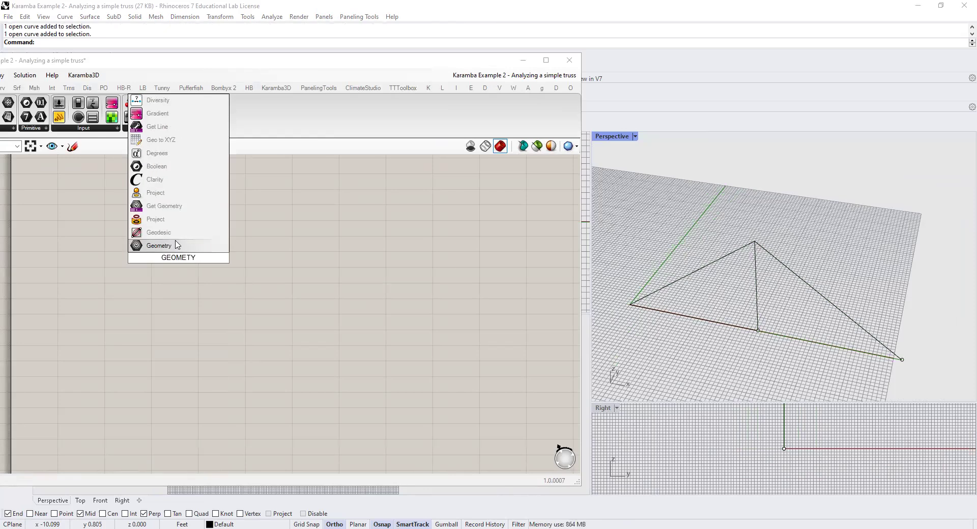
key(Return)
Try to reference the truss curves in the Geometry parameter as multiple geometries
right_click(177, 259)
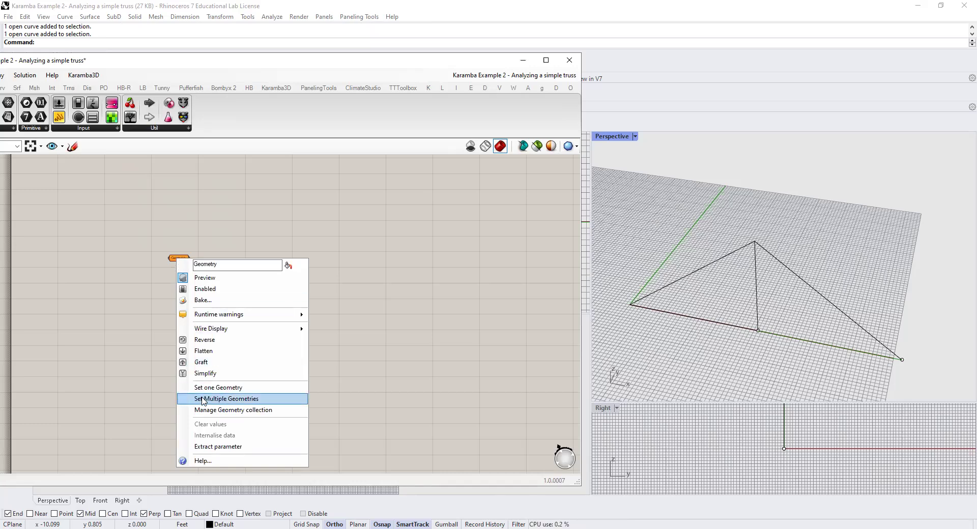
drag(631, 219, 945, 395)
key(Return)
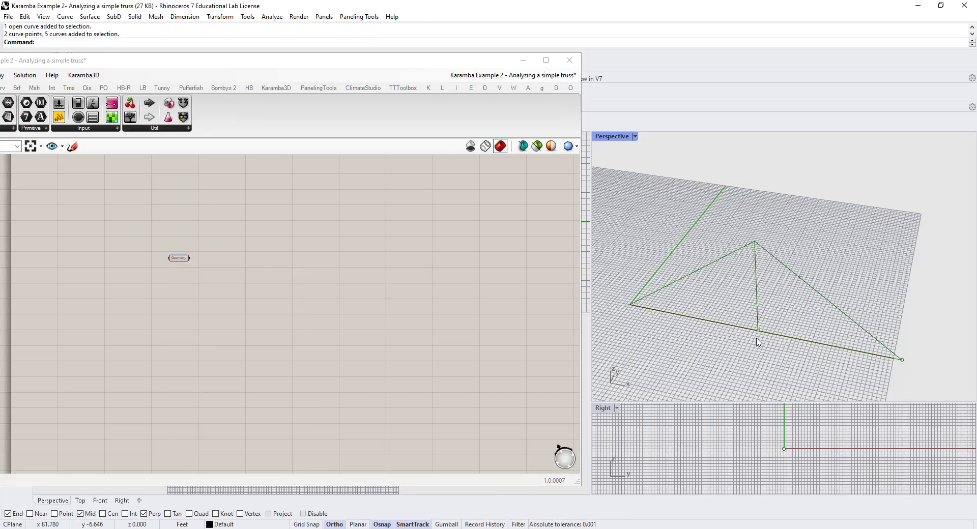
scroll(194, 254, up, 2)
click(721, 361)
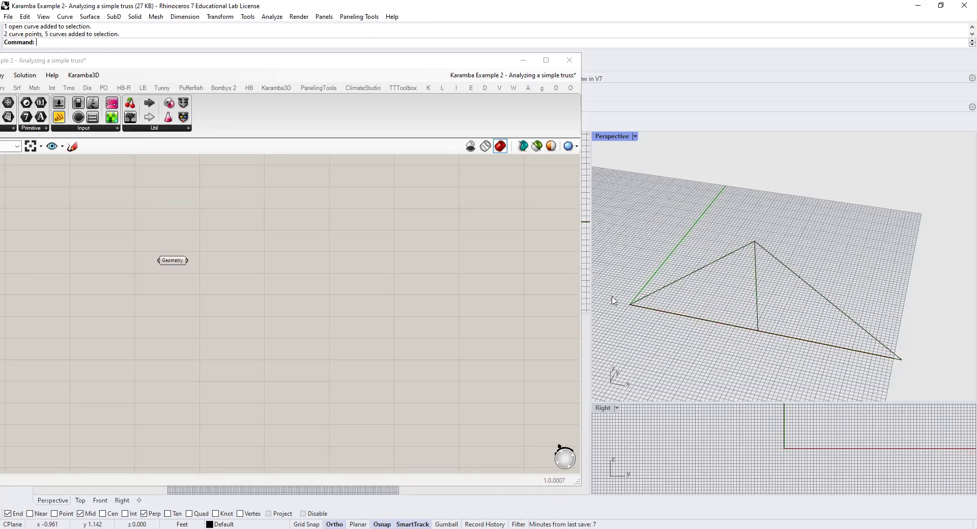
Set the Geometry parameter's multiple geometries again, referencing all five truss lines, and check its contents
right_click(172, 262)
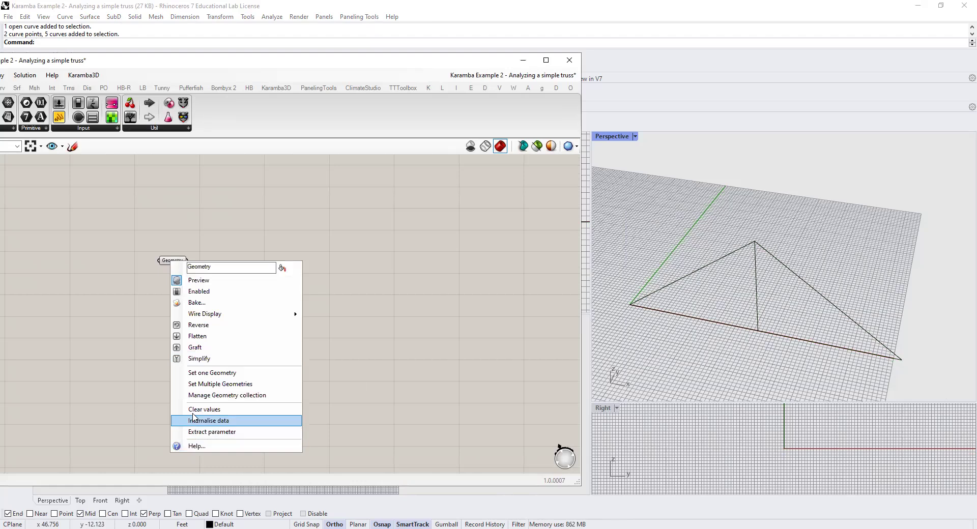
drag(619, 201, 947, 391)
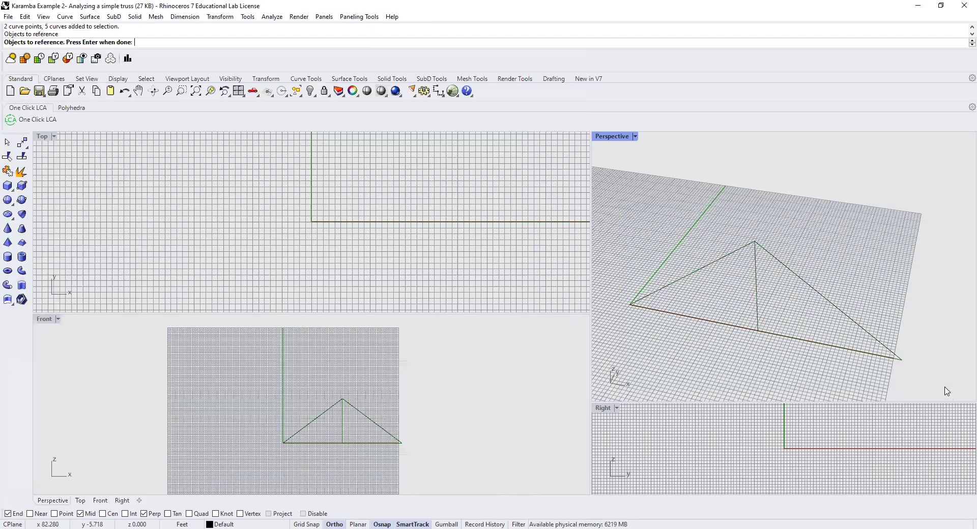
key(Return)
mouse_move(179, 263)
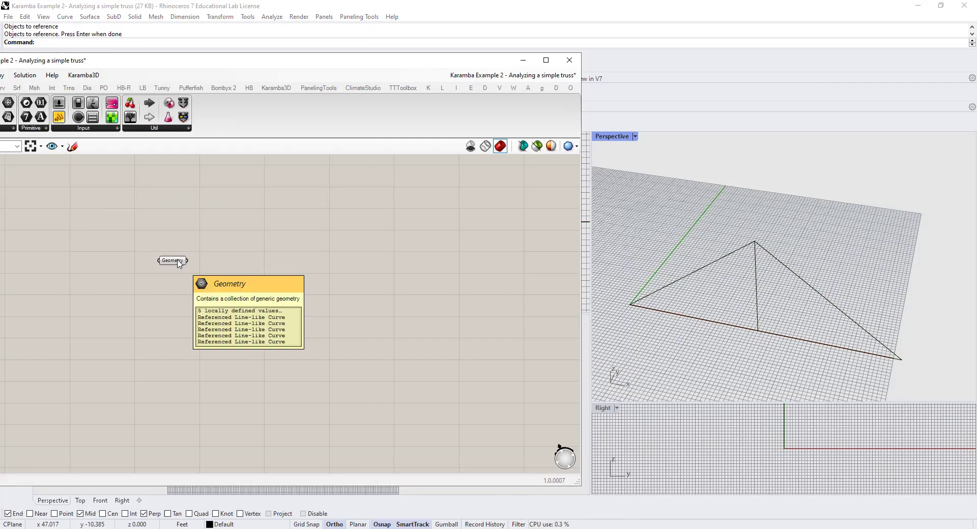
Place a Karamba3D Assemble Model component on the canvas, well to the right of the Geometry parameter
scroll(179, 263, up, 2)
right_drag(322, 244, 268, 222)
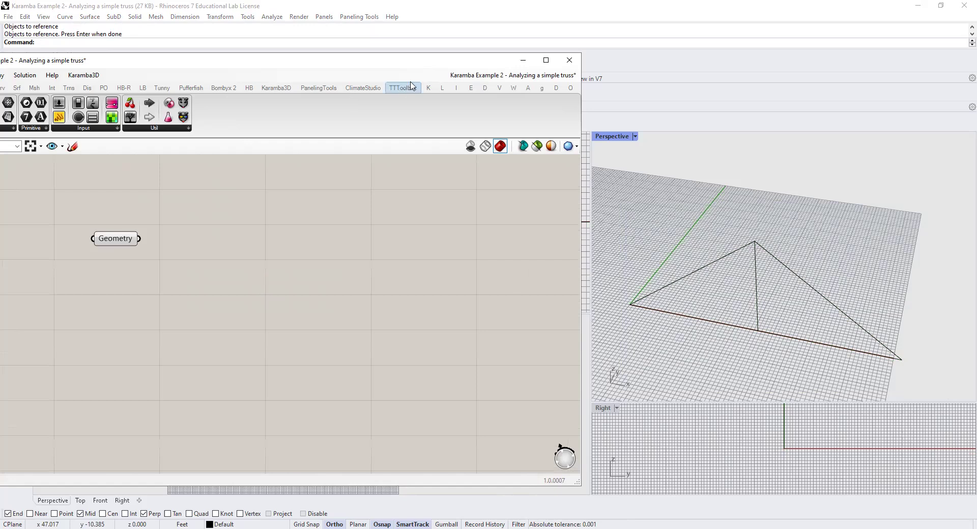
click(428, 88)
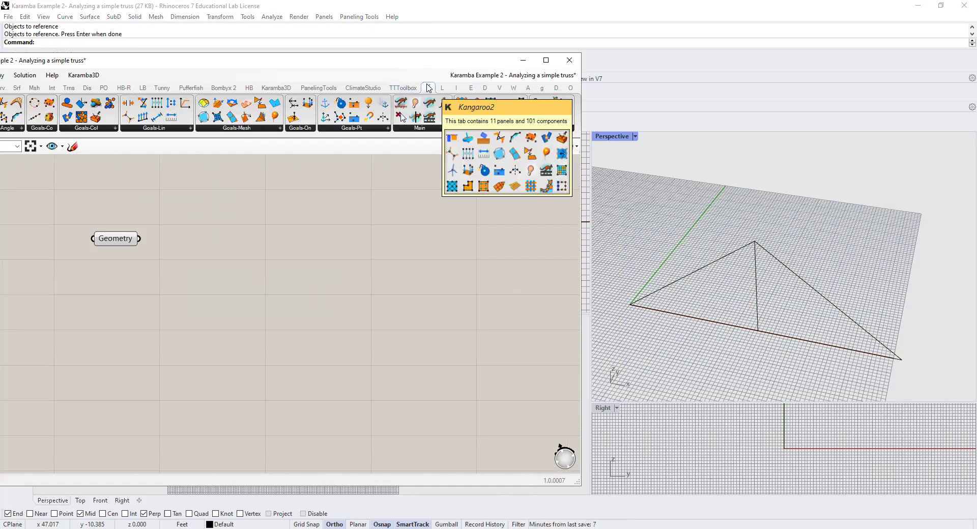
click(274, 88)
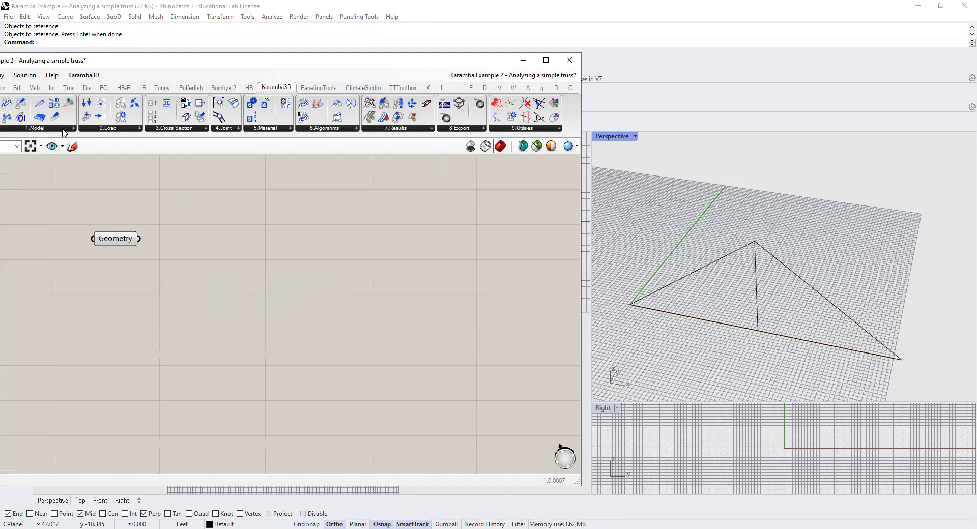
scroll(120, 200, down, 1)
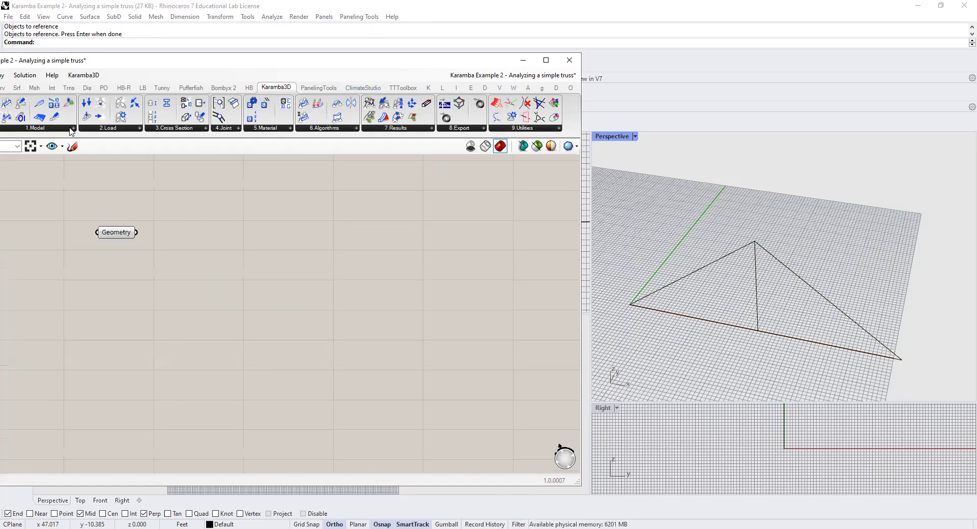
click(70, 129)
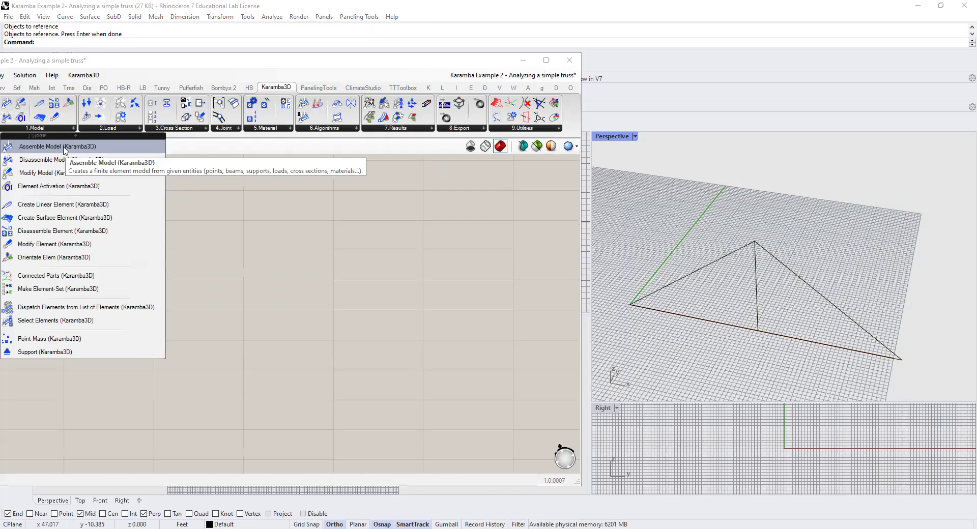
drag(64, 149, 493, 239)
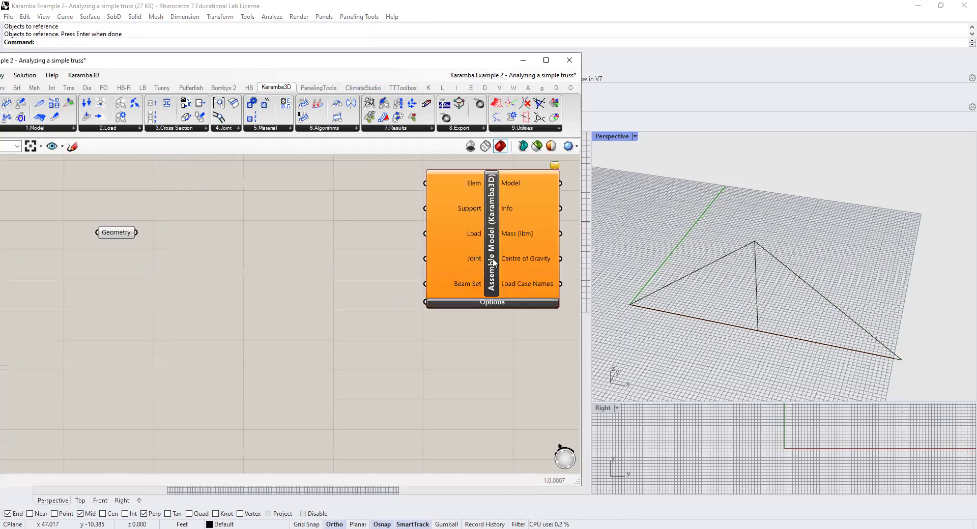
right_drag(340, 298, 307, 294)
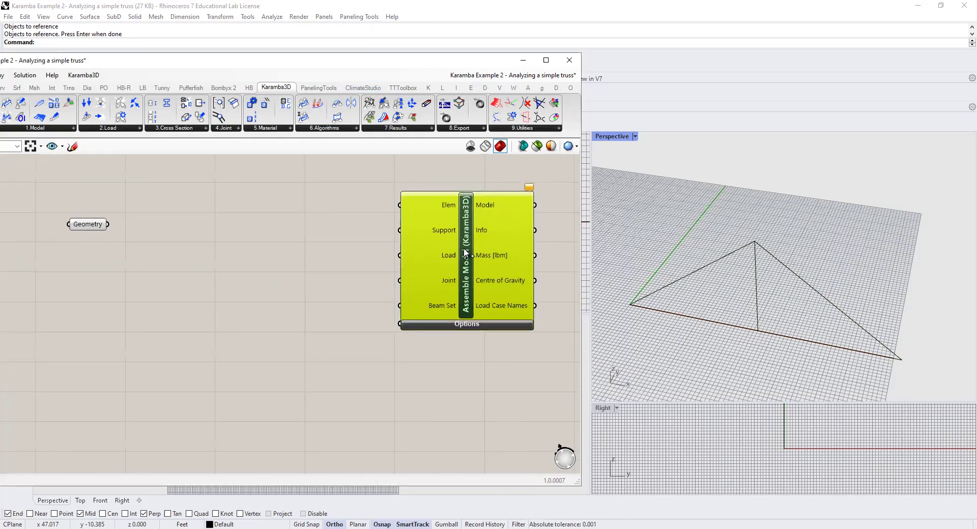
drag(465, 253, 468, 260)
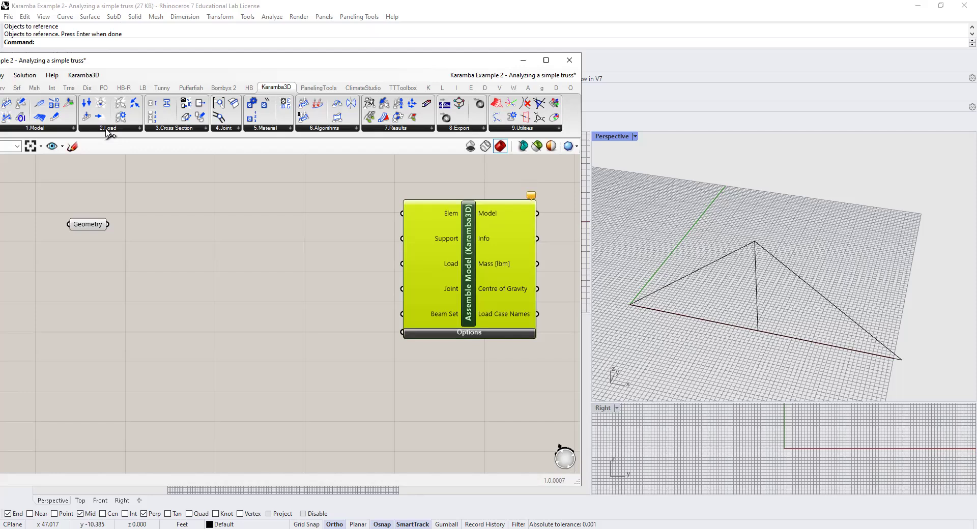
Add a Create Linear Element component, feeding Geometry into its Line input and its Element output into Assemble Model's Elem input
click(35, 128)
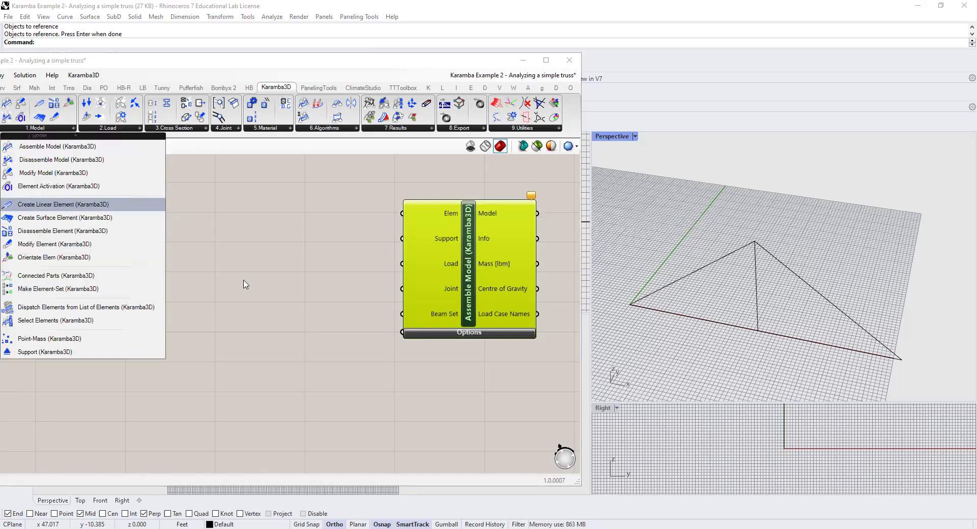
drag(64, 210, 250, 283)
drag(108, 224, 173, 205)
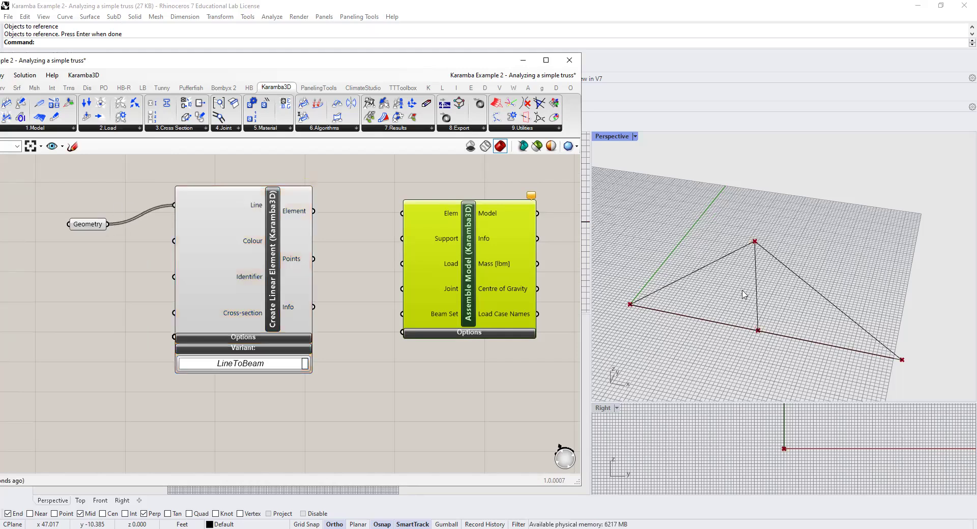
drag(314, 211, 402, 213)
drag(267, 226, 272, 240)
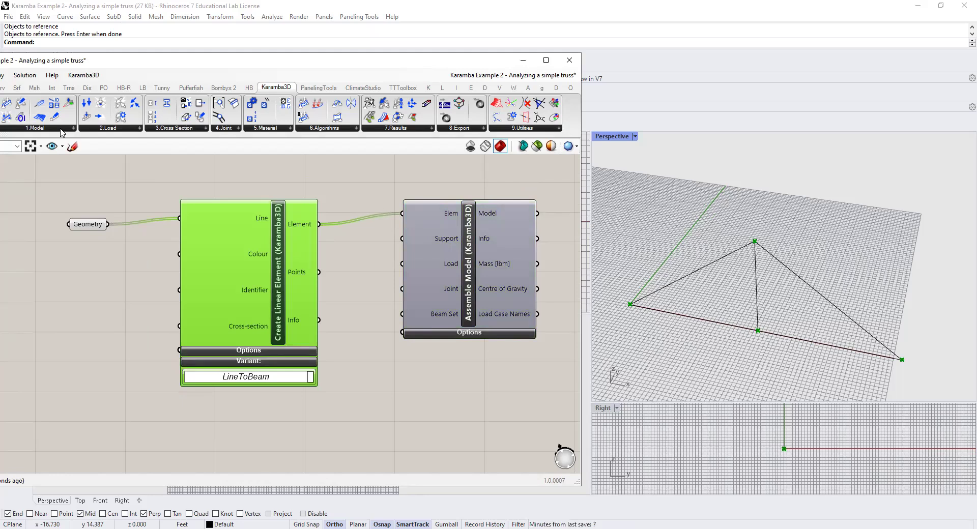
Add two Karamba3D Support components stacked below the element components, and move Assemble Model further right to make room
click(60, 129)
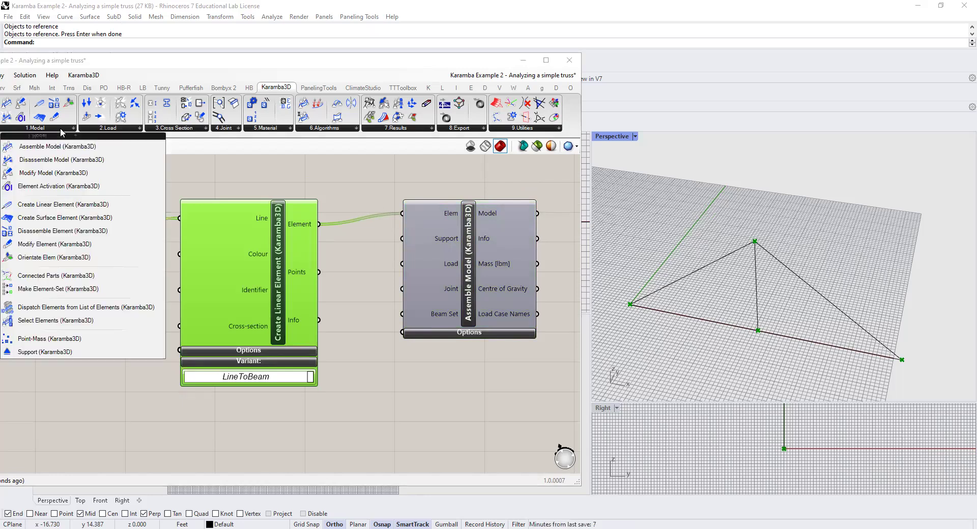
click(24, 352)
drag(199, 273, 266, 470)
key(ctrl+c)
key(ctrl+v)
scroll(344, 356, down, 3)
right_drag(288, 346, 190, 351)
drag(298, 200, 427, 206)
drag(280, 469, 305, 325)
click(256, 313)
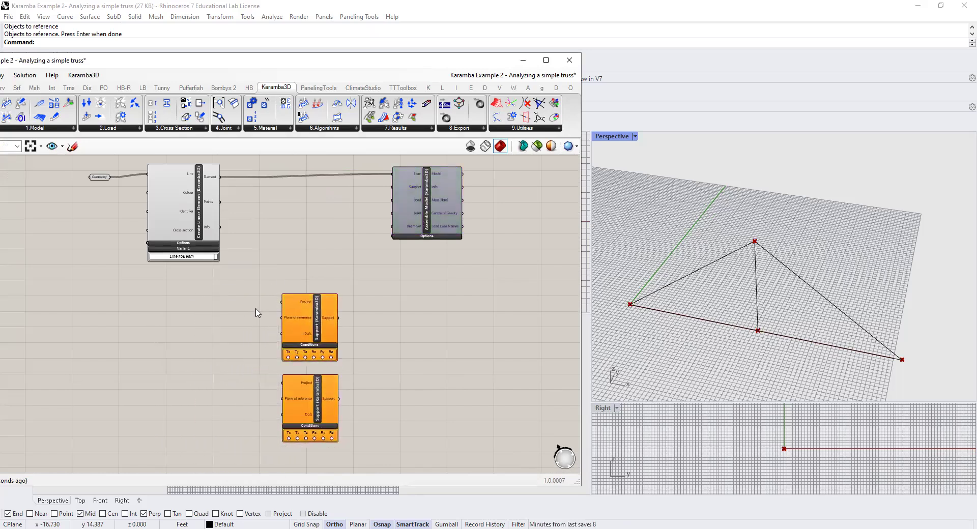
Fix the upper Support component's Tx, Ty, Tz, Rx and Rz conditions, leaving Ry free
scroll(306, 342, up, 3)
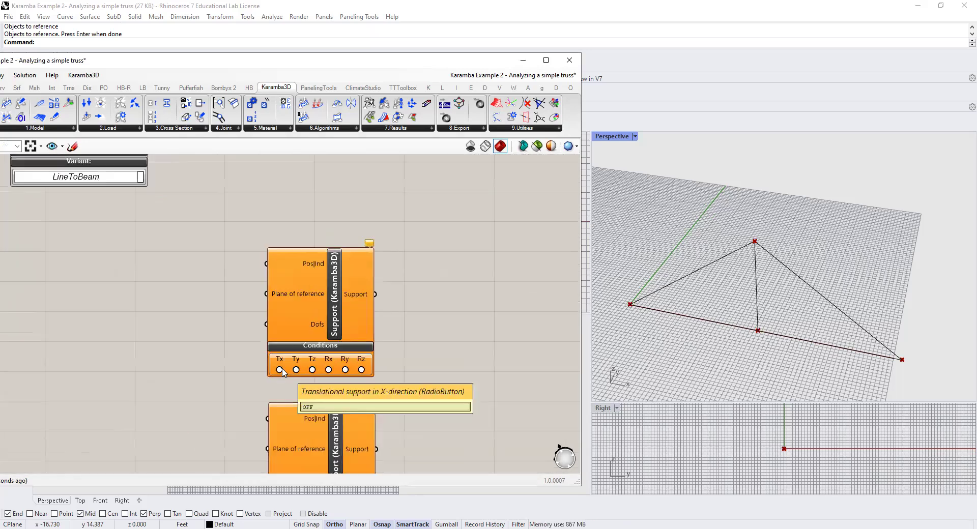
scroll(283, 373, up, 1)
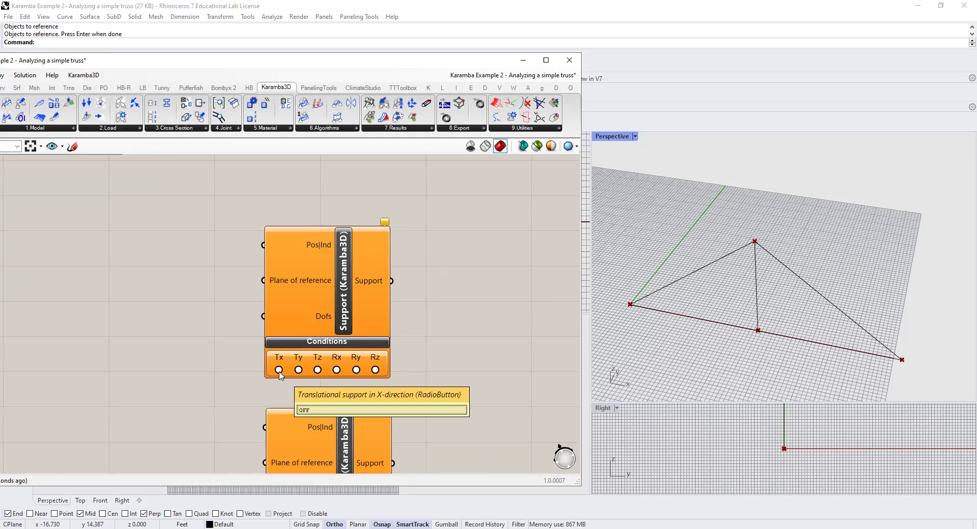
click(279, 370)
click(299, 370)
click(318, 370)
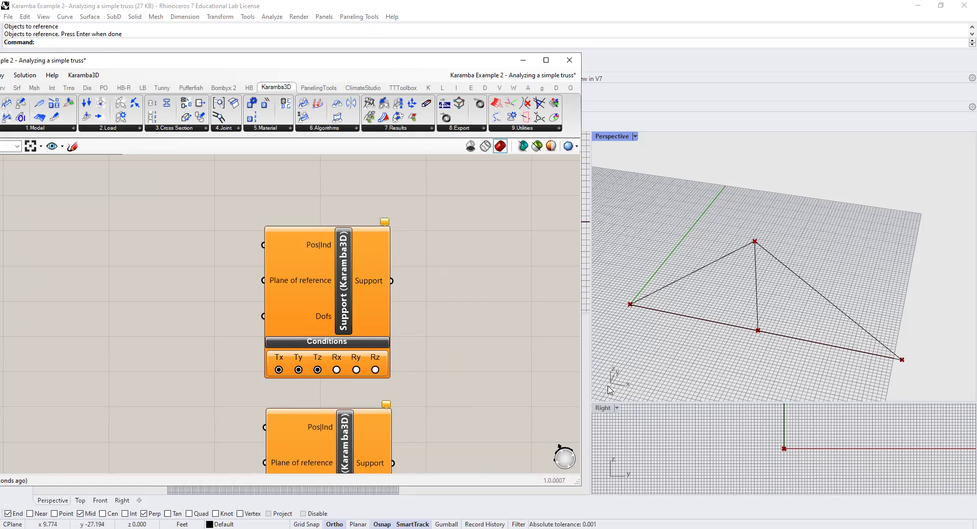
click(336, 371)
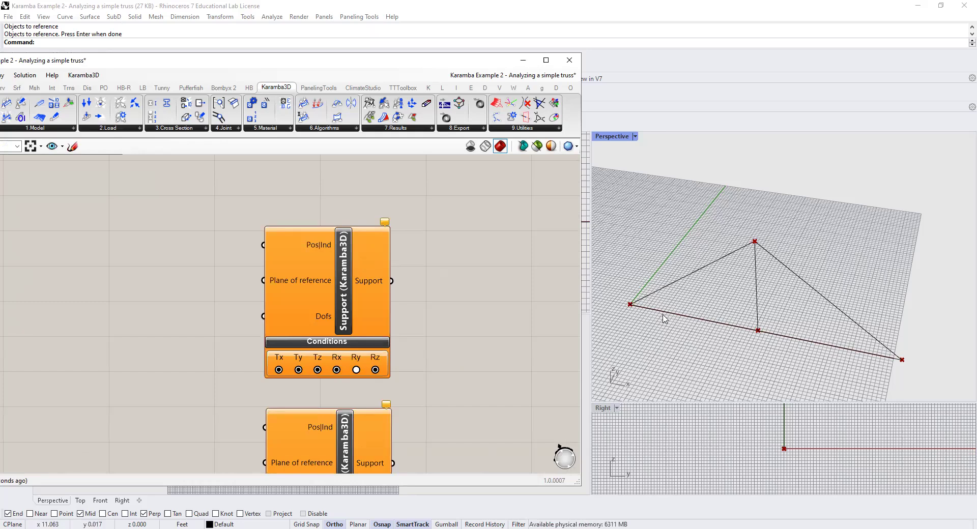
Fix the lower Support component's Ty, Tz, Rx and Rz conditions, leaving Tx and Ry free
right_drag(402, 417, 406, 319)
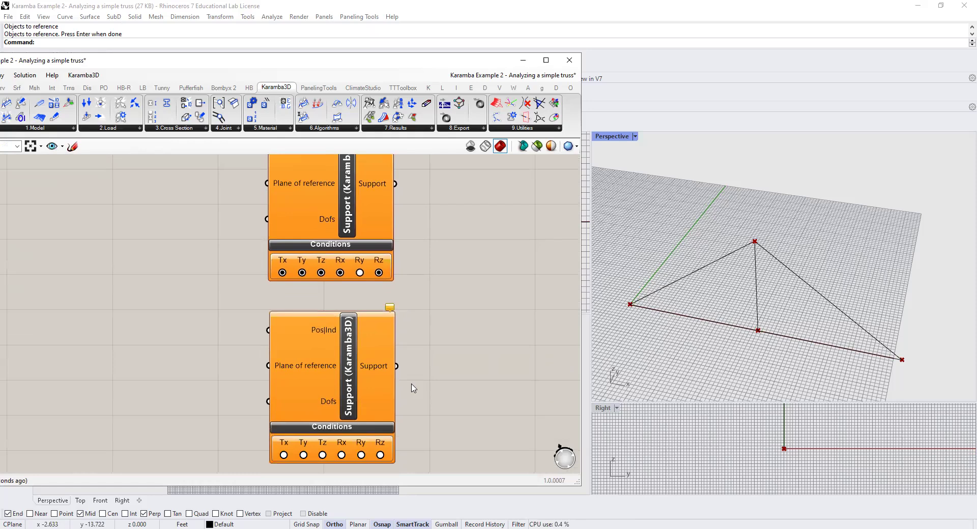
right_drag(411, 384, 413, 334)
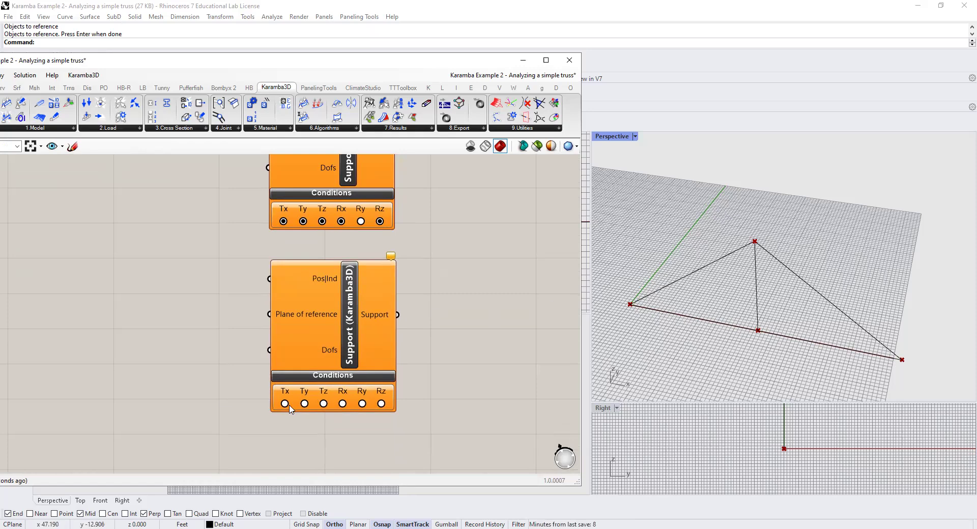
click(305, 404)
click(323, 404)
click(343, 405)
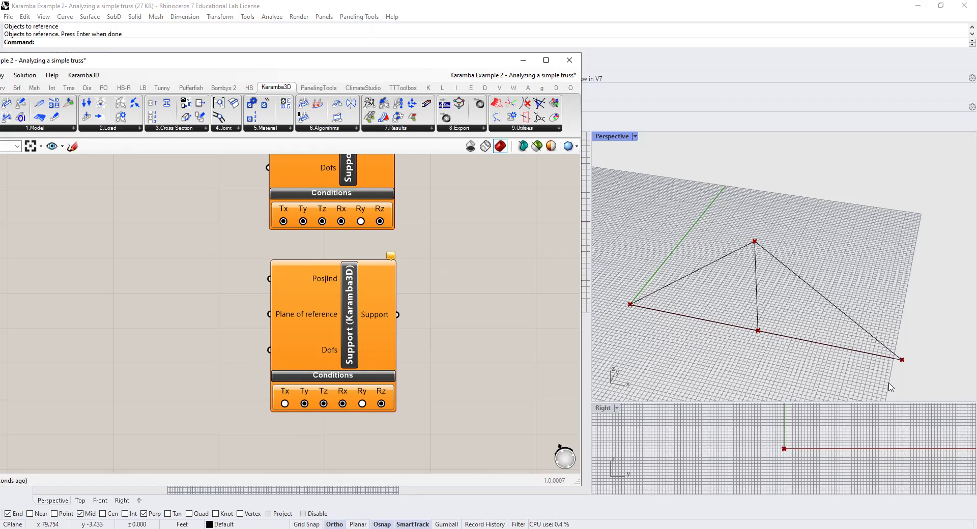
scroll(433, 291, down, 2)
right_drag(431, 288, 436, 362)
scroll(435, 362, down, 2)
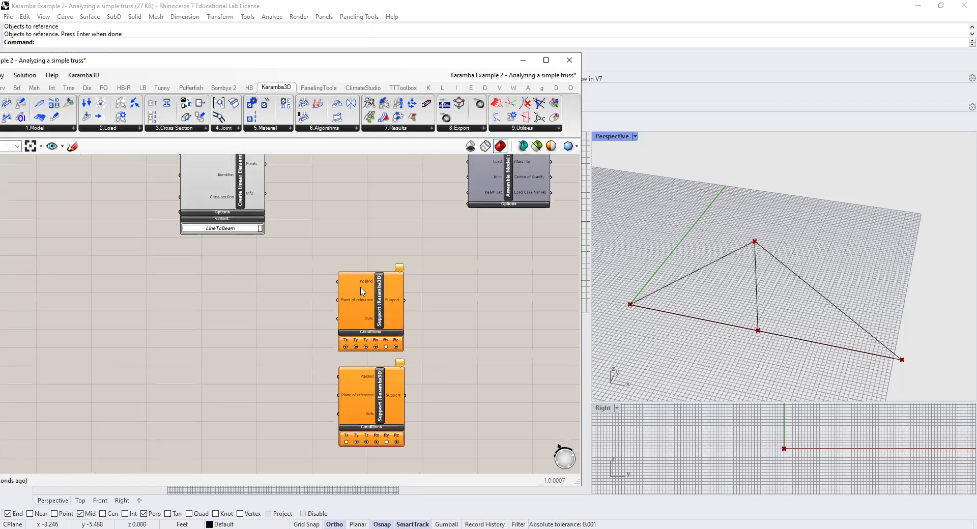
right_drag(279, 221, 296, 255)
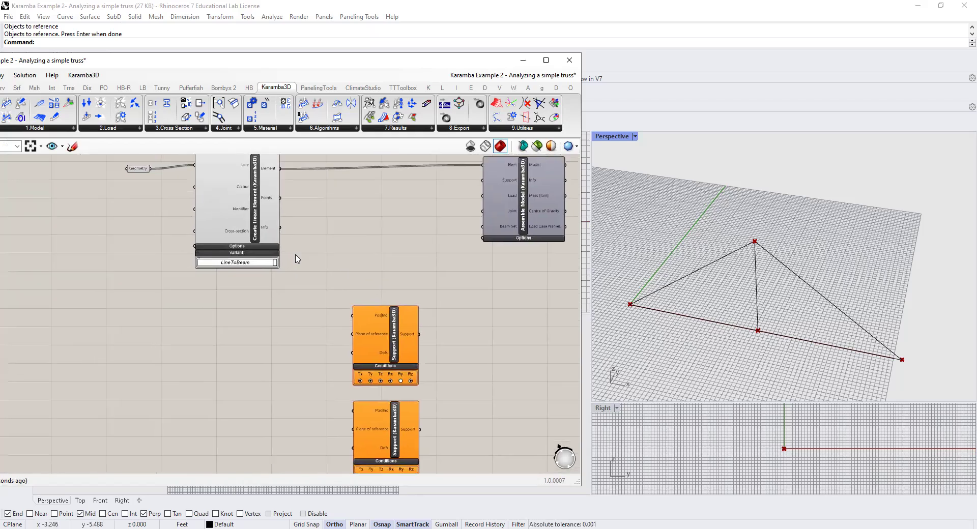
Add a List Item component beside the upper Support, feeding Create Linear Element's Points output into its List input
double_click(265, 335)
text(list ite)
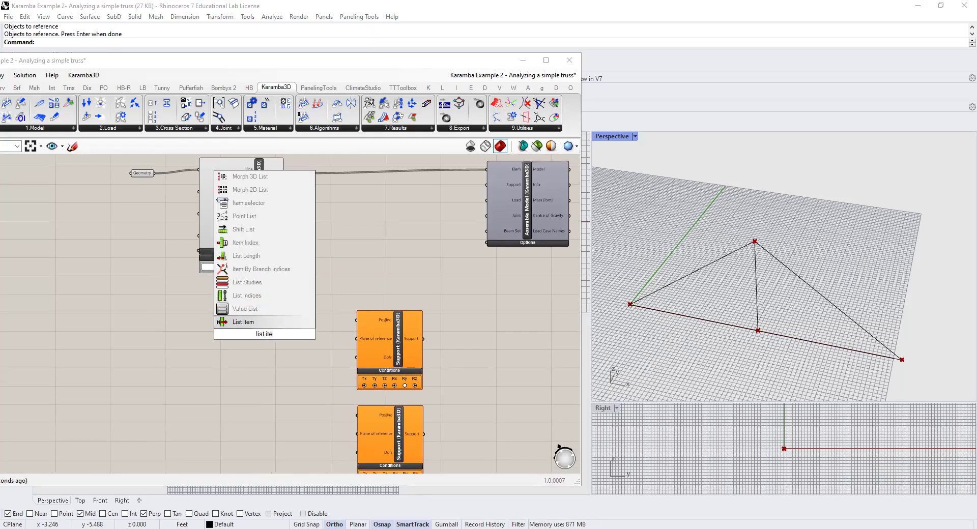
click(261, 322)
drag(284, 203, 295, 331)
scroll(296, 337, up, 1)
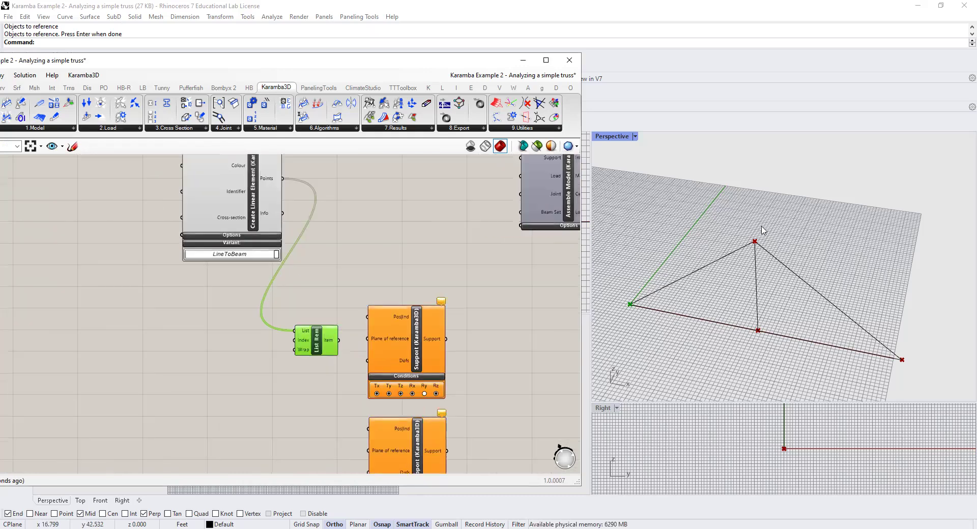
scroll(275, 346, up, 1)
Feed a panel containing 0 into the List Item's Index, wire its Item output to the upper Support's Pos|Ind, and align the pieces
click(261, 346)
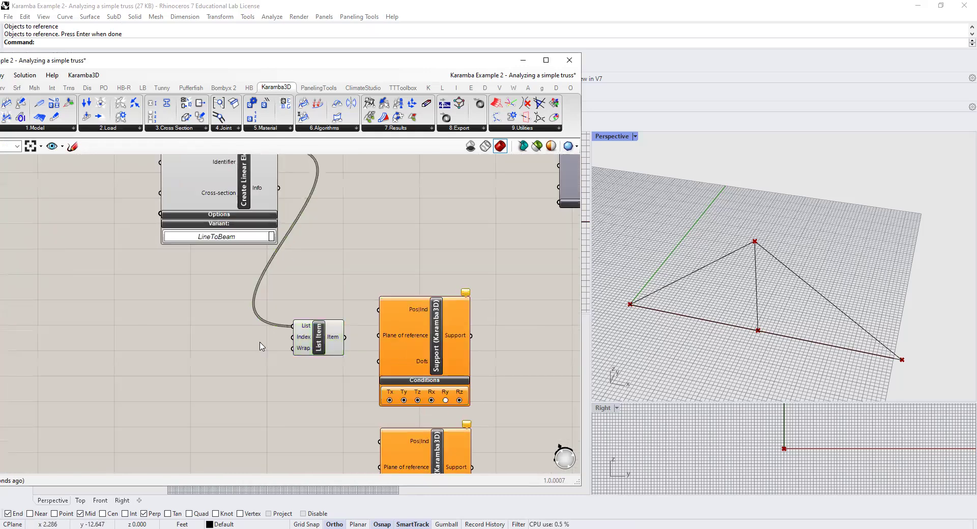
double_click(261, 343)
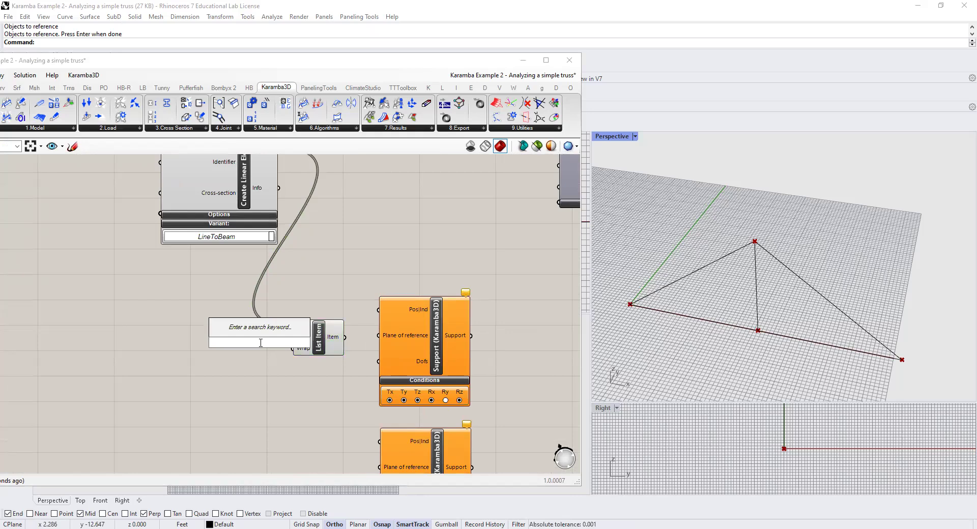
text(//0)
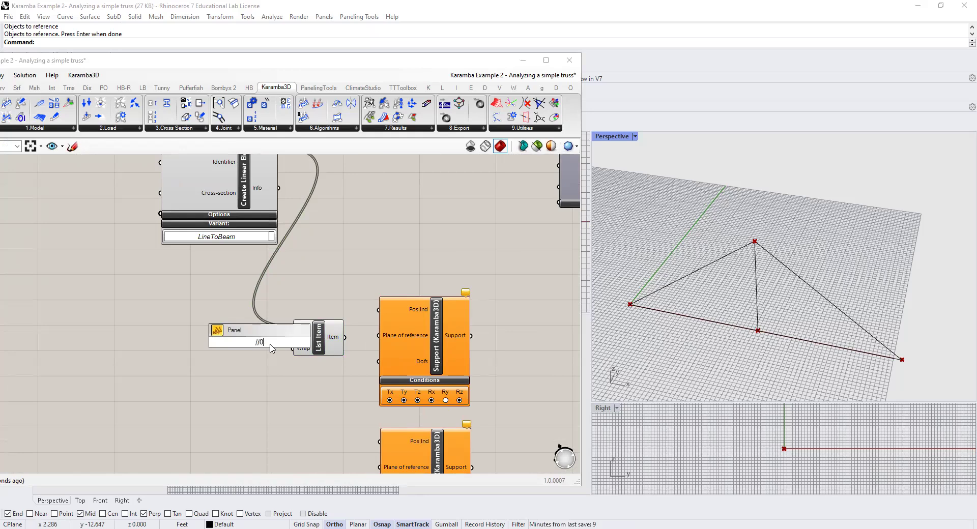
key(Return)
drag(269, 343, 379, 309)
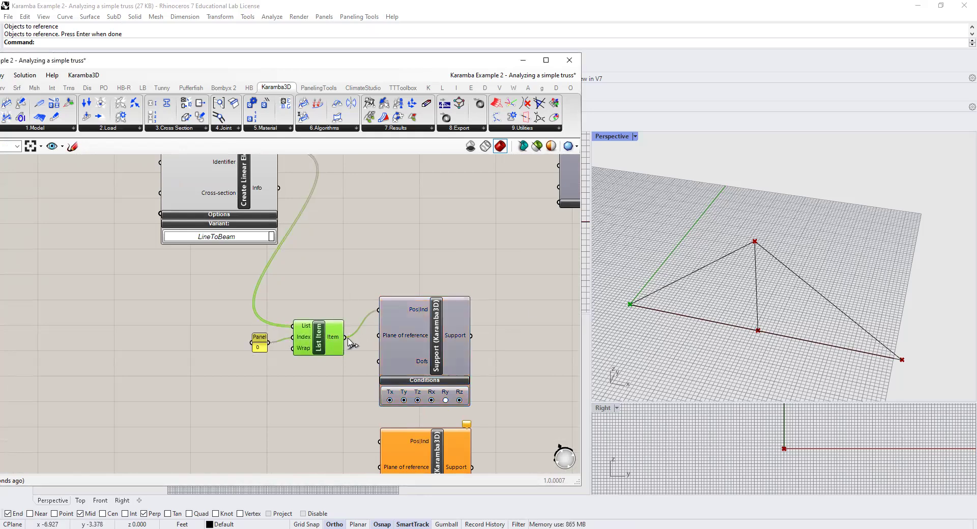
drag(319, 338, 322, 317)
drag(263, 335, 263, 318)
Add a second List Item component beside the lower Support, feeding Create Linear Element's Points output into its List input
click(285, 431)
double_click(284, 426)
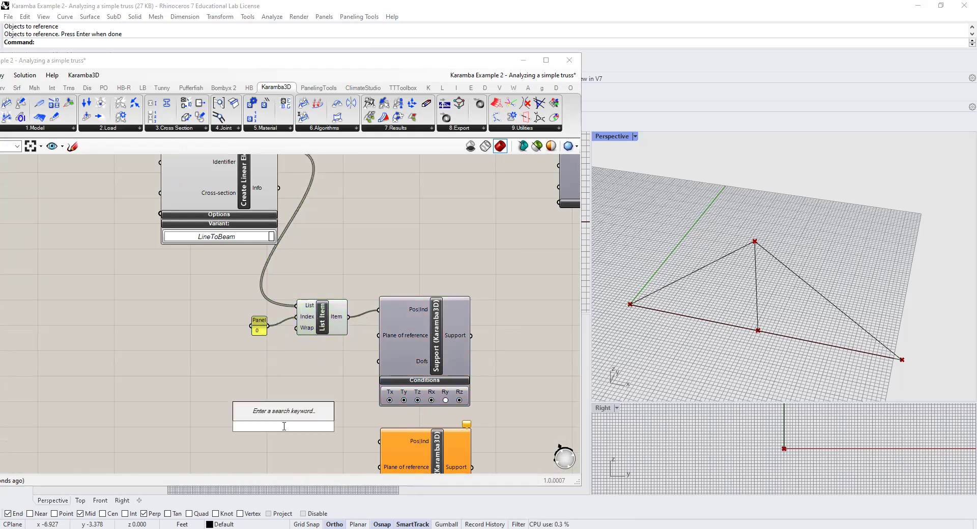
text(lis)
text(t item)
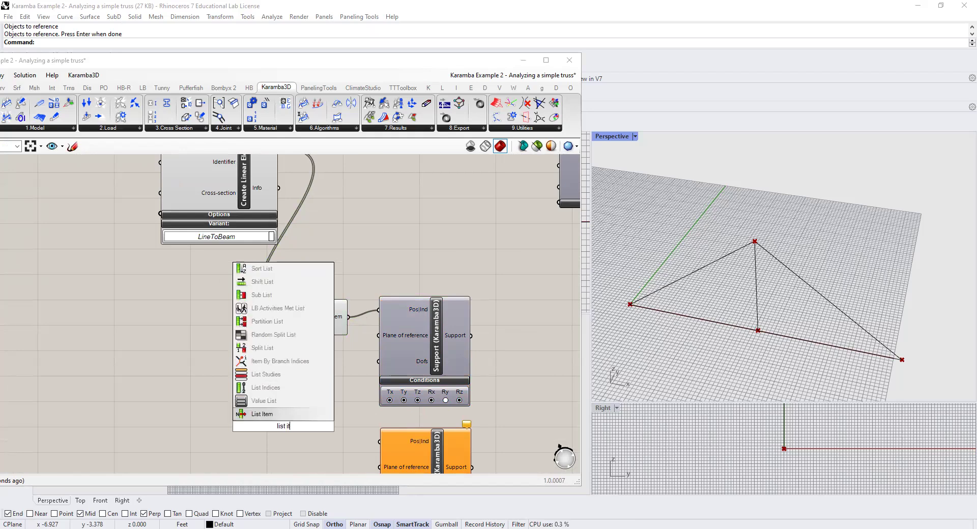
click(286, 413)
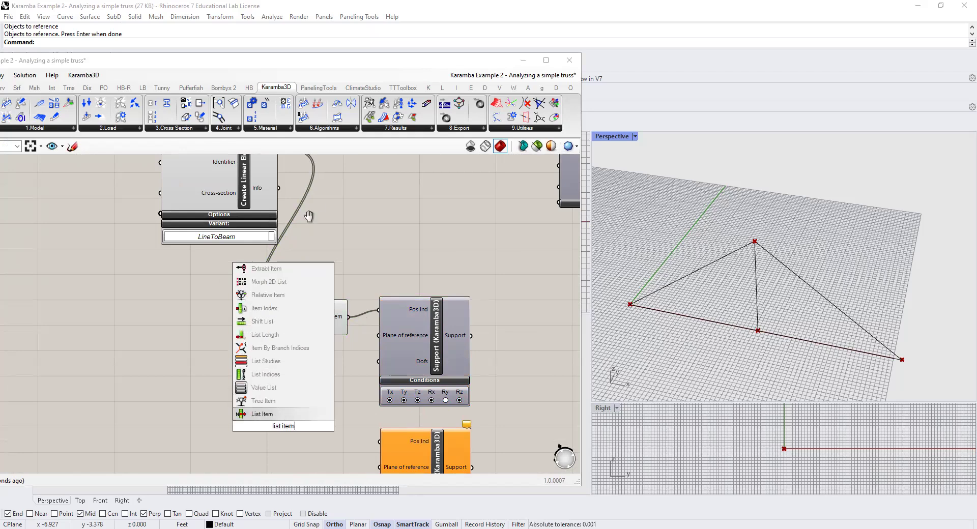
right_drag(308, 218, 281, 259)
drag(252, 189, 243, 457)
drag(263, 398, 284, 413)
Feed a panel containing 2 into the second List Item's Index and wire its Item output to the lower Support's Pos|Ind input
click(227, 417)
double_click(226, 411)
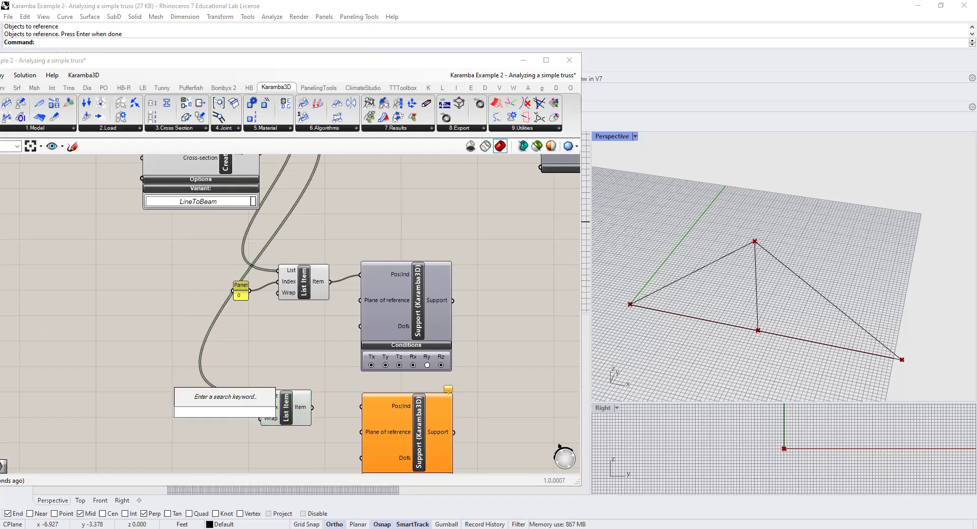
text(//)
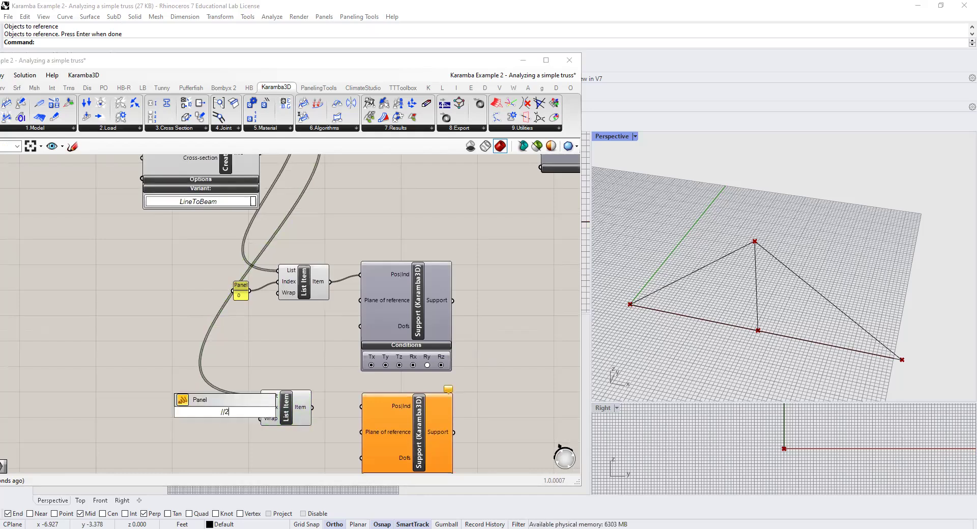
text(2)
key(Return)
drag(234, 412, 279, 412)
click(279, 412)
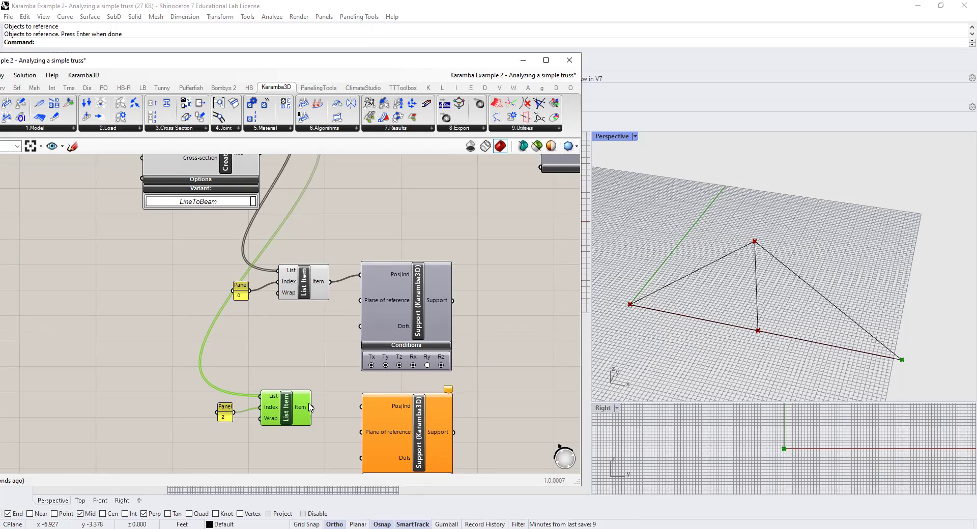
drag(312, 408, 410, 399)
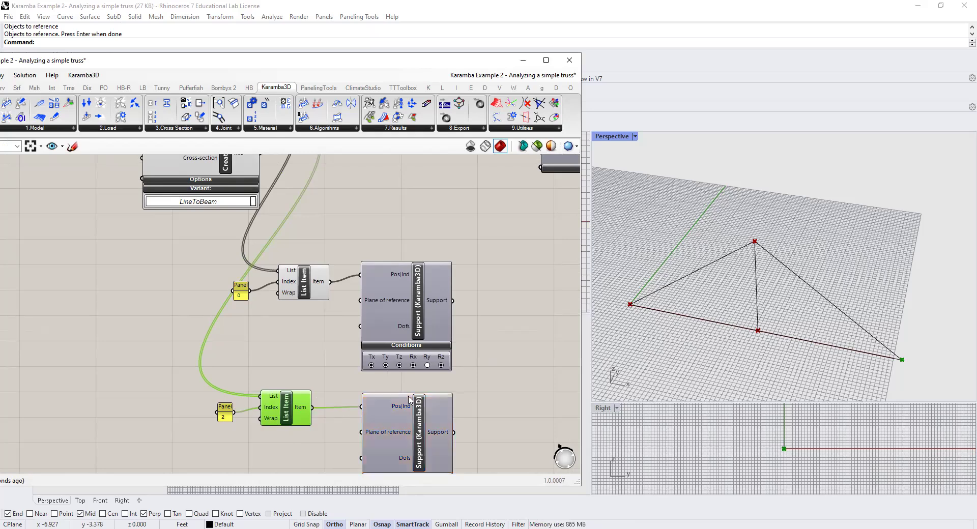
Shift Assemble Model slightly right and feed both Support components' outputs into its Support input
scroll(410, 399, down, 3)
drag(468, 238, 487, 242)
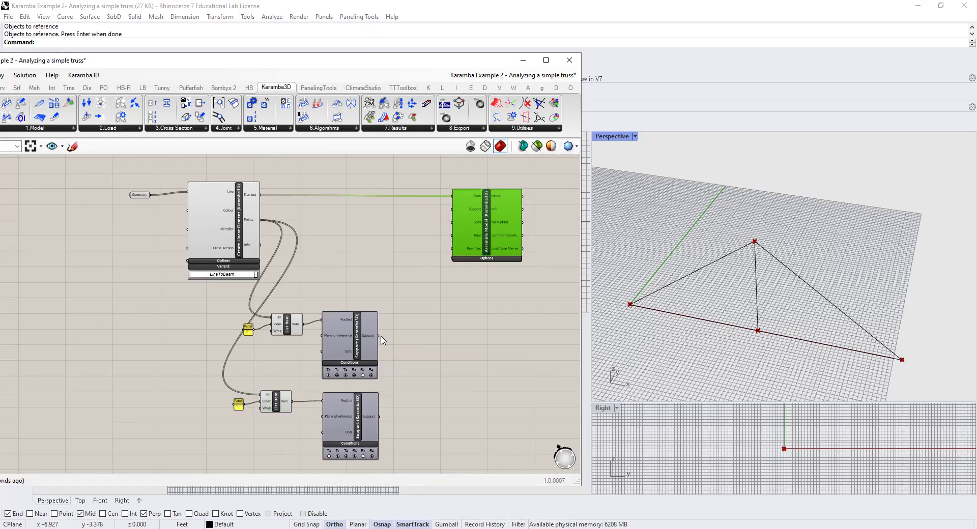
drag(379, 336, 452, 209)
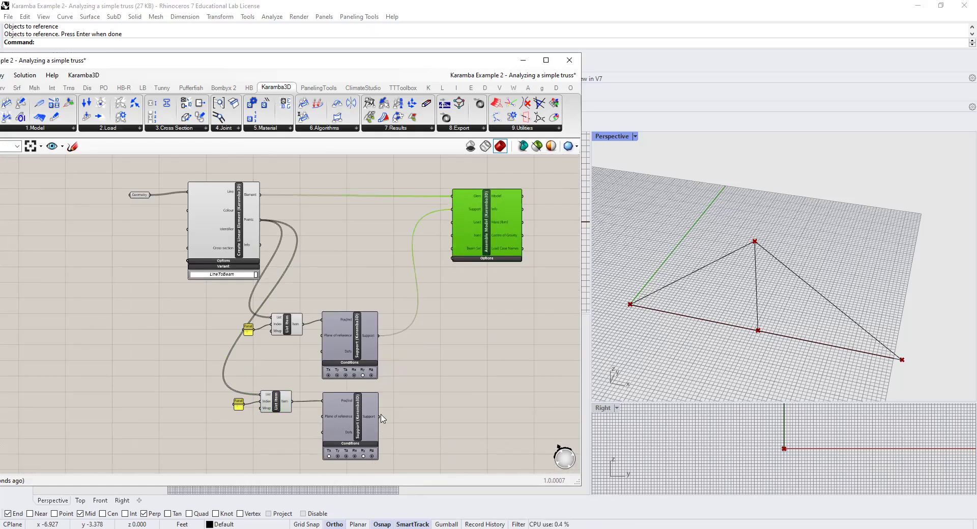
drag(380, 417, 452, 209)
Flatten the Support, Elem and Load inputs of the Assemble Model component
right_drag(468, 282, 409, 309)
scroll(412, 239, up, 2)
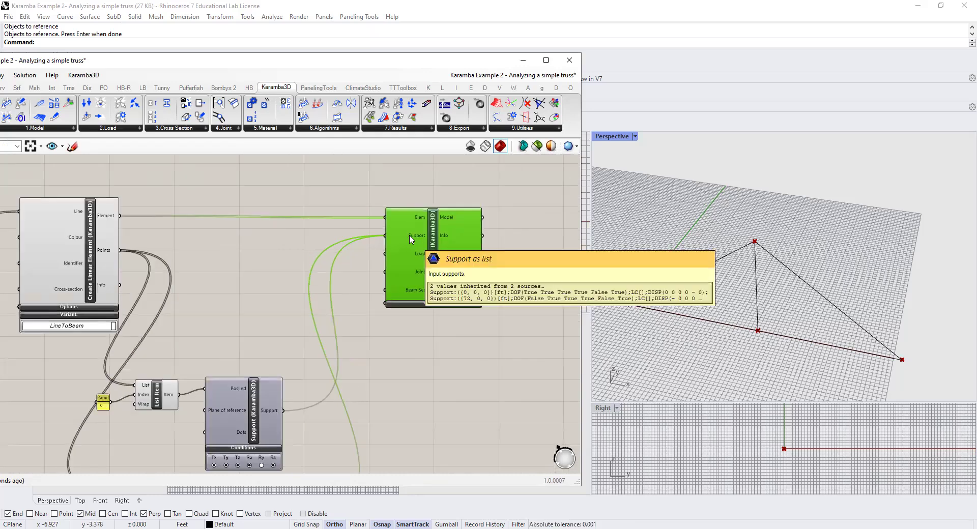
right_click(411, 239)
click(438, 306)
right_click(413, 220)
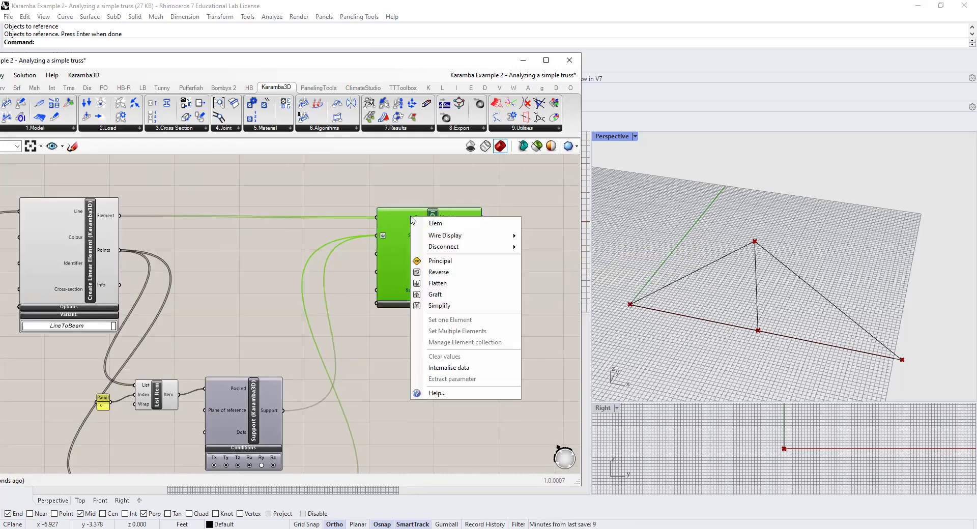
click(439, 284)
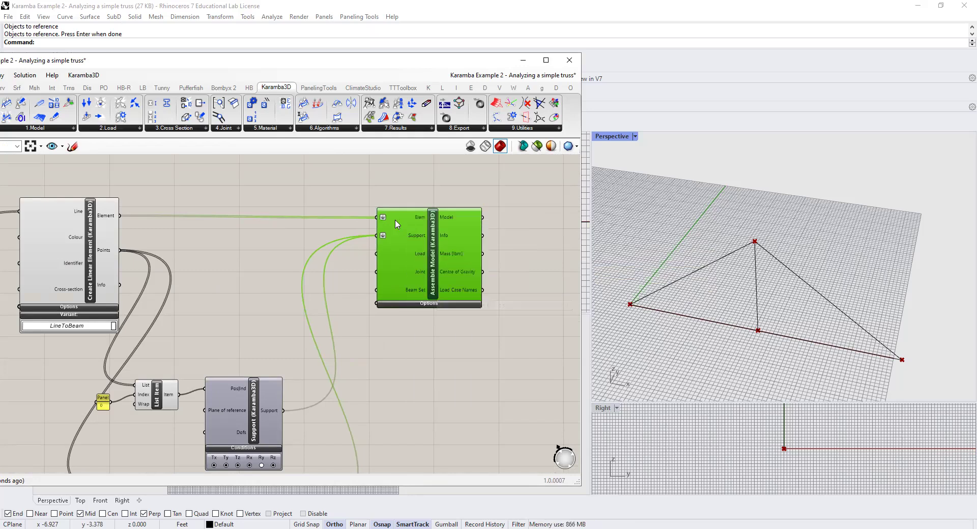
right_click(411, 260)
click(438, 308)
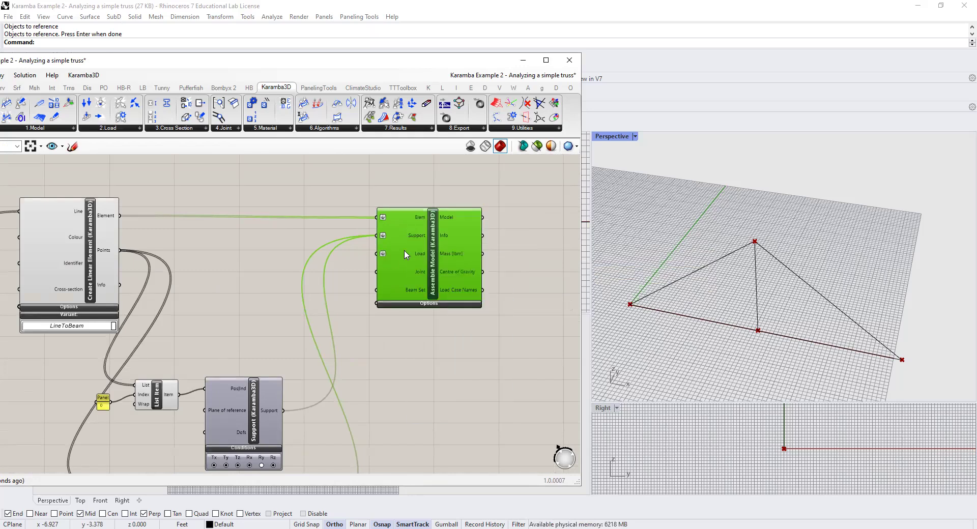
Group the two Support components together with their List Items and index panels
scroll(406, 254, down, 2)
drag(205, 263, 356, 397)
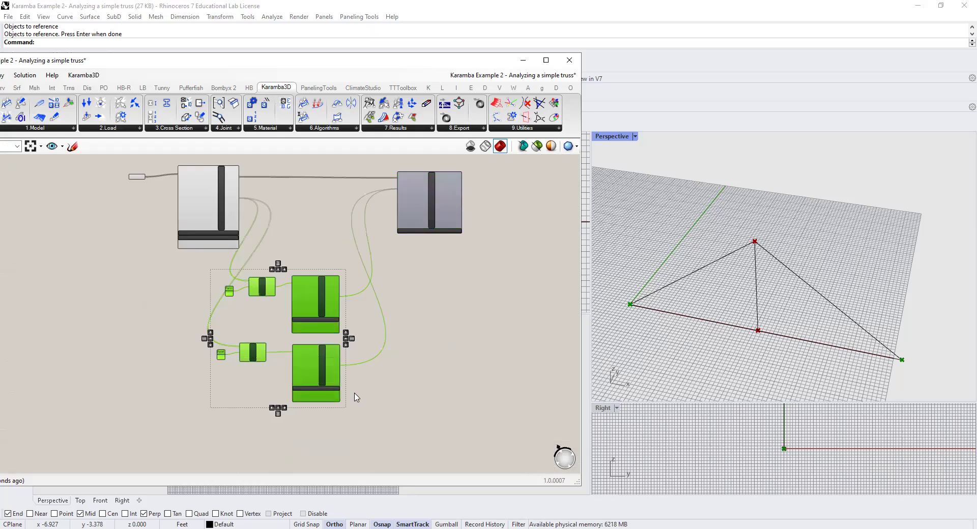
right_click(254, 318)
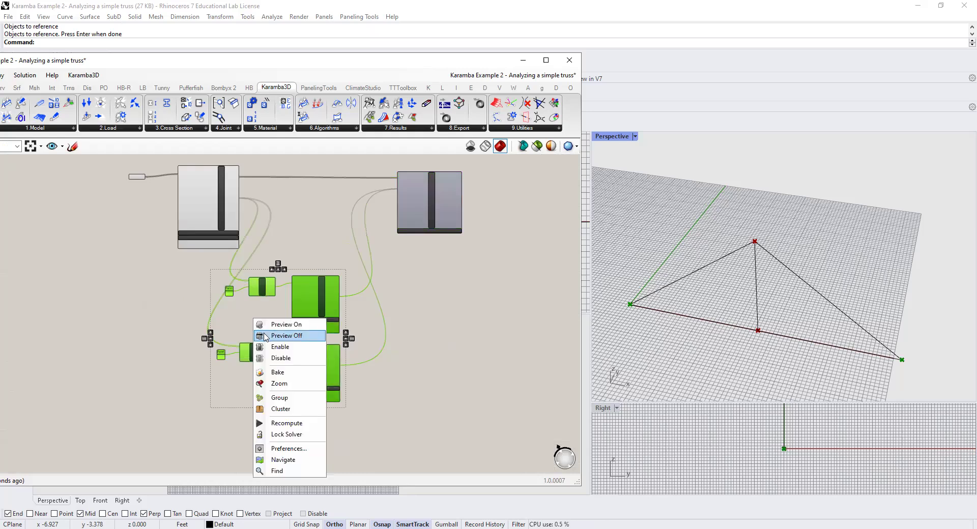
click(285, 398)
Add a Karamba3D Beam Loads component on the empty canvas below the supports group
right_drag(338, 427, 290, 308)
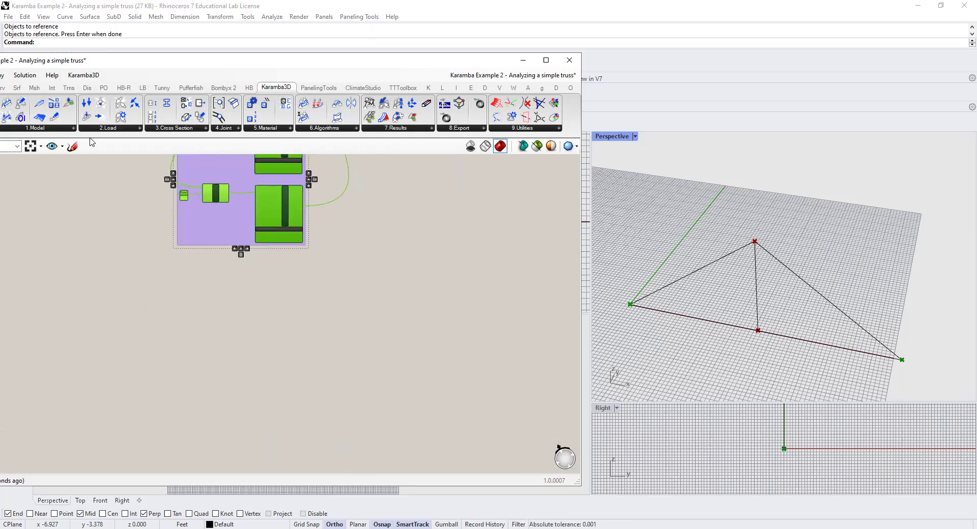
click(111, 130)
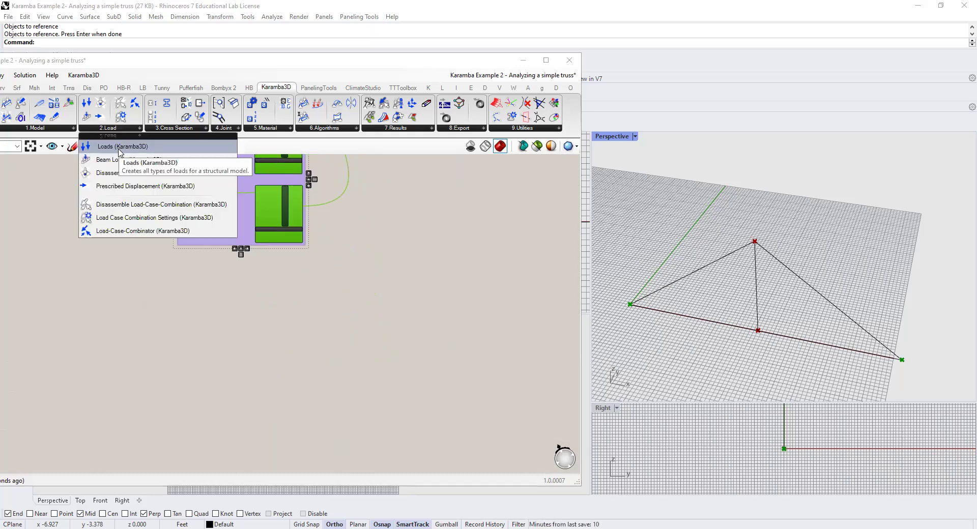
click(108, 159)
click(277, 331)
scroll(282, 405, up, 2)
scroll(282, 406, up, 1)
right_drag(282, 405, 294, 333)
click(291, 241)
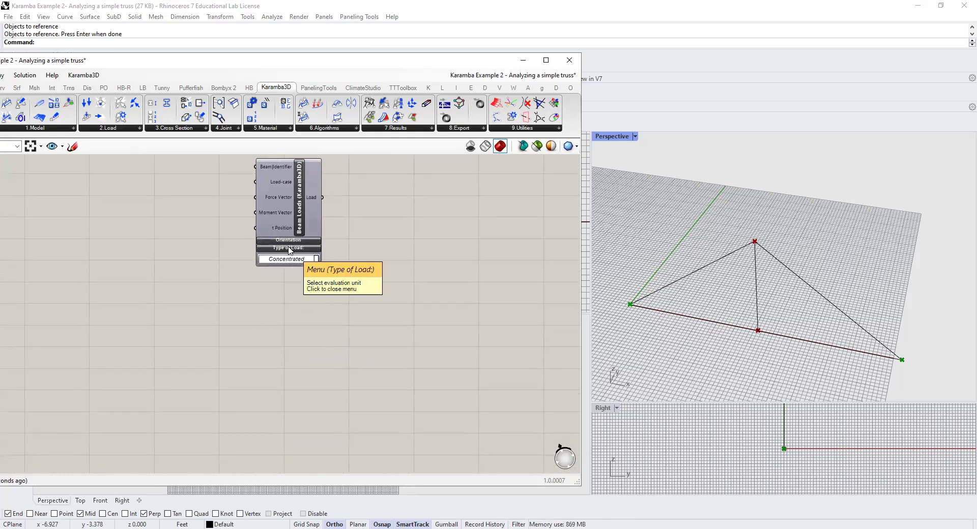
Duplicate the Beam Loads component below the original and expand the original's Orientation options, keeping its load type Concentrated
click(302, 228)
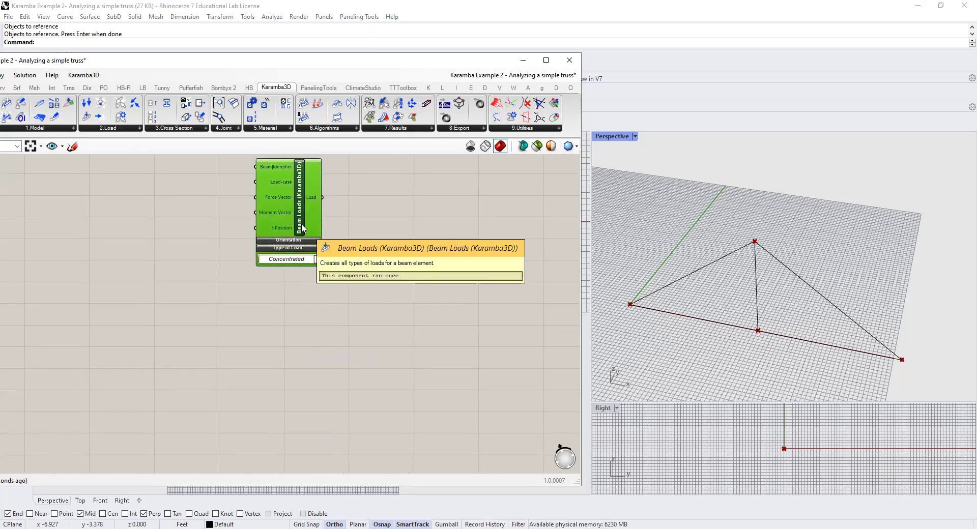
key(ctrl+c)
key(ctrl+v)
scroll(280, 243, up, 2)
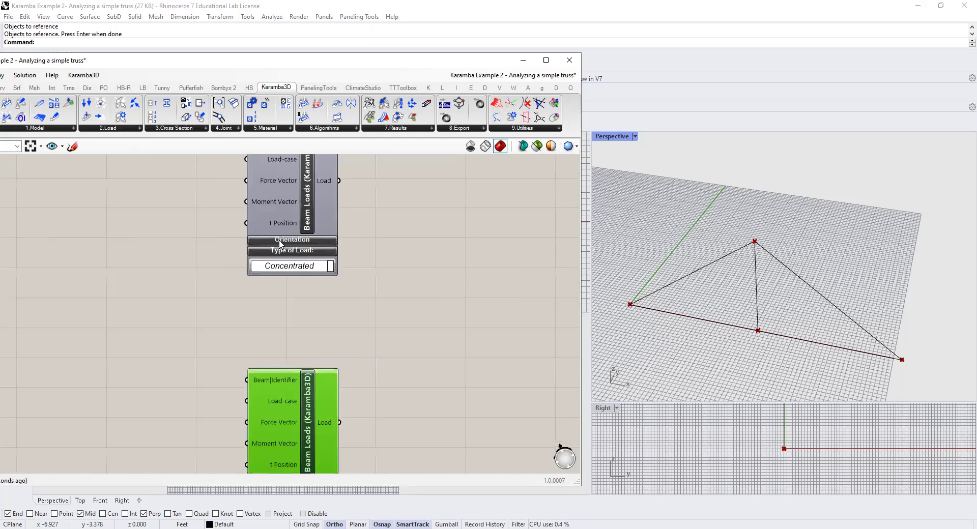
click(279, 243)
right_drag(388, 262, 419, 345)
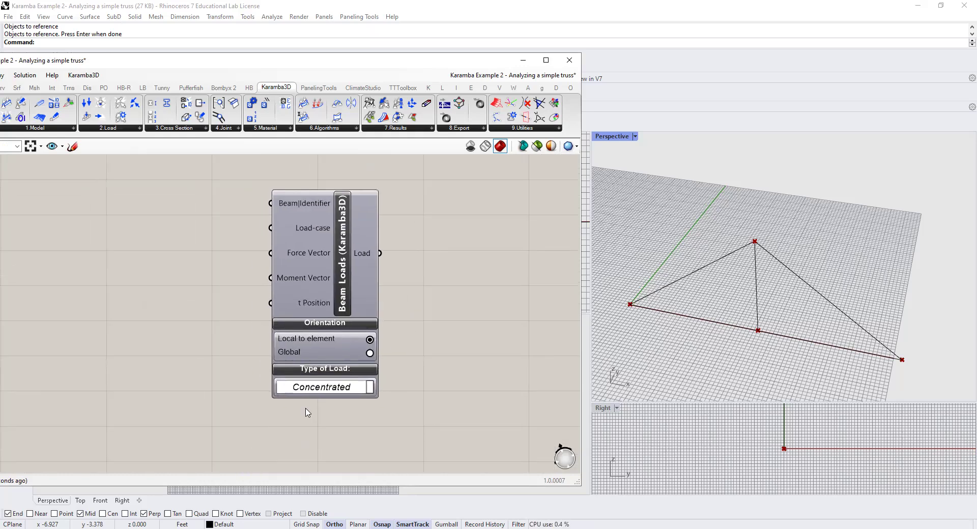
click(350, 385)
right_drag(438, 289, 512, 316)
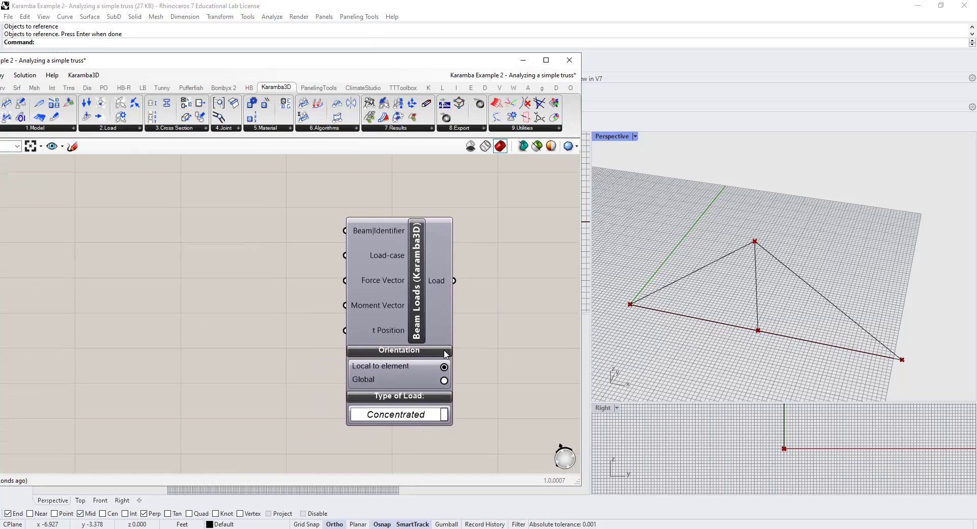
Add a panel containing F1 and feed it into the upper Beam Loads component's Load-case input
scroll(444, 355, down, 1)
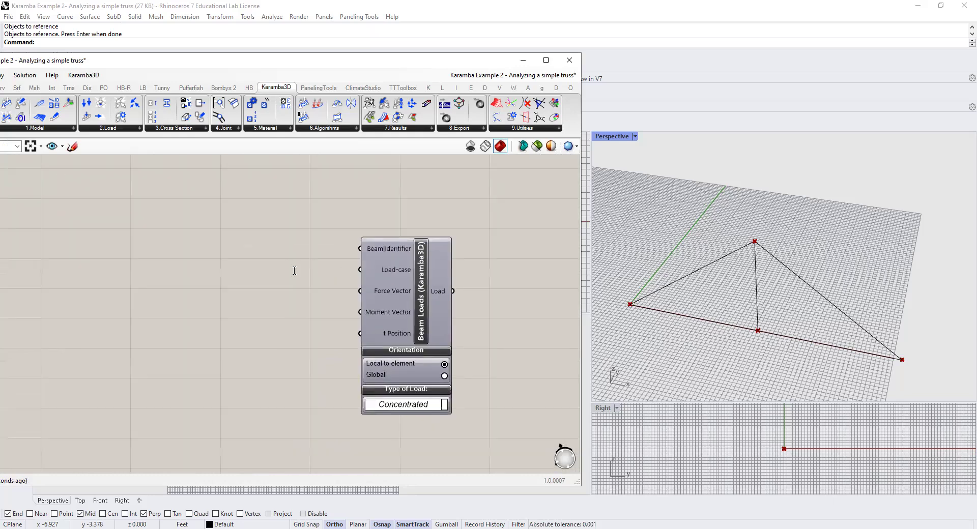
double_click(294, 270)
text(//F1)
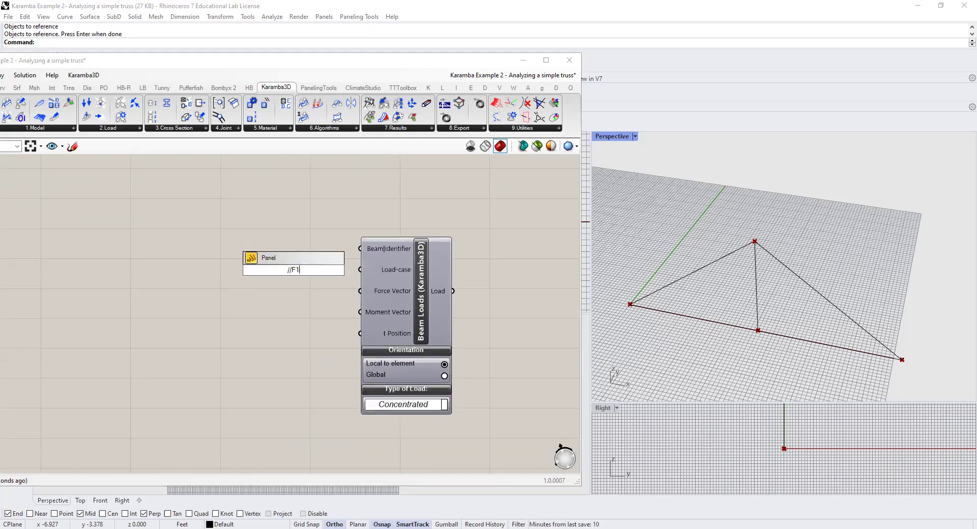
key(Return)
drag(305, 270, 360, 270)
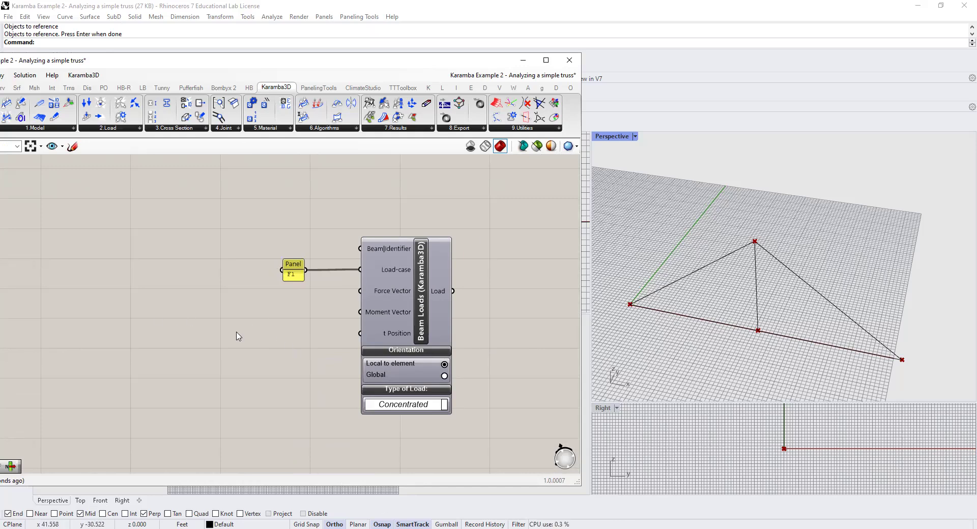
Add a Unit X vector component and feed its Unit vector output into the Beam Loads component's Force Vector input
double_click(270, 305)
text(UNIT X)
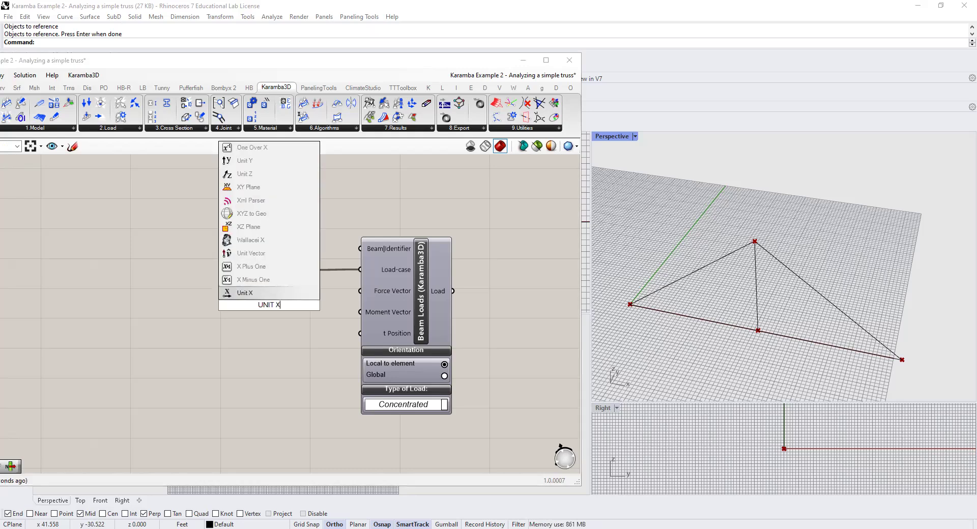
click(303, 298)
drag(311, 306, 361, 290)
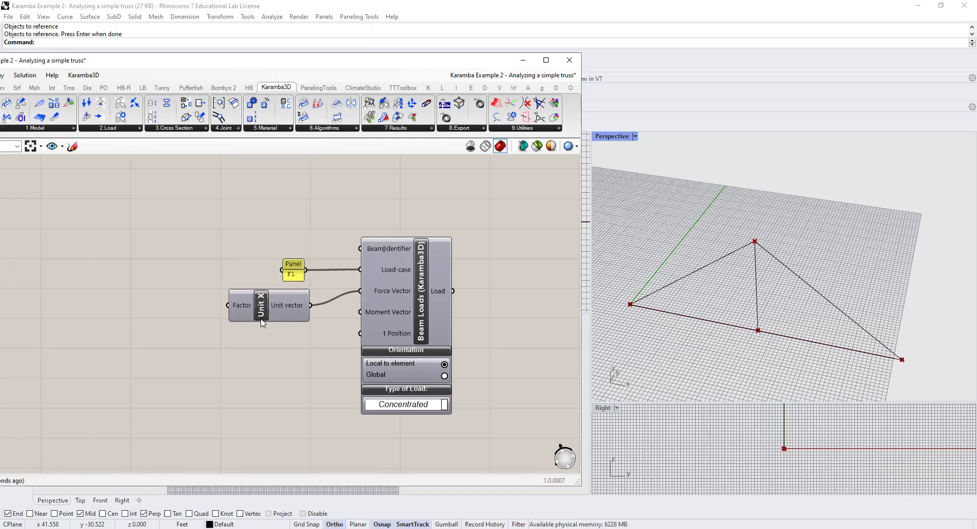
Add a panel containing 2 and feed it into the Unit X component's Factor input
right_drag(234, 340, 296, 342)
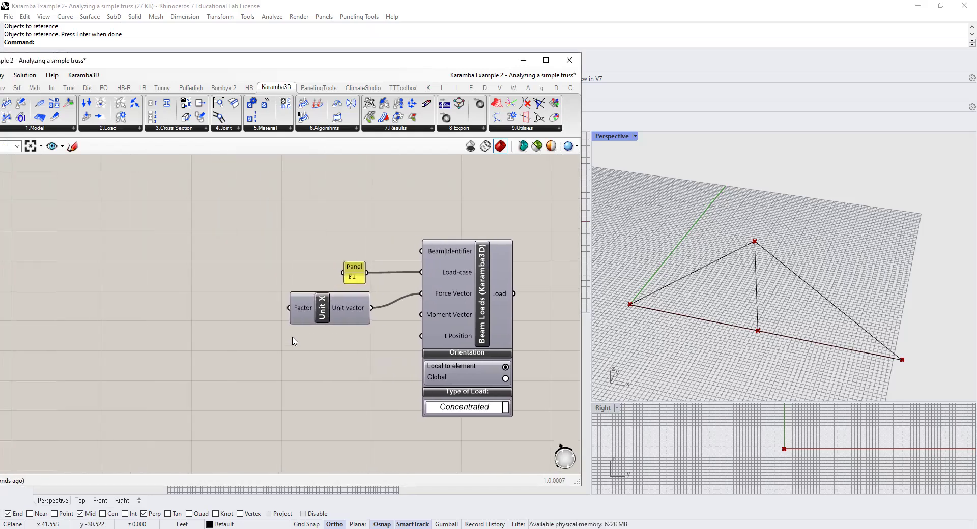
double_click(246, 314)
text(//2)
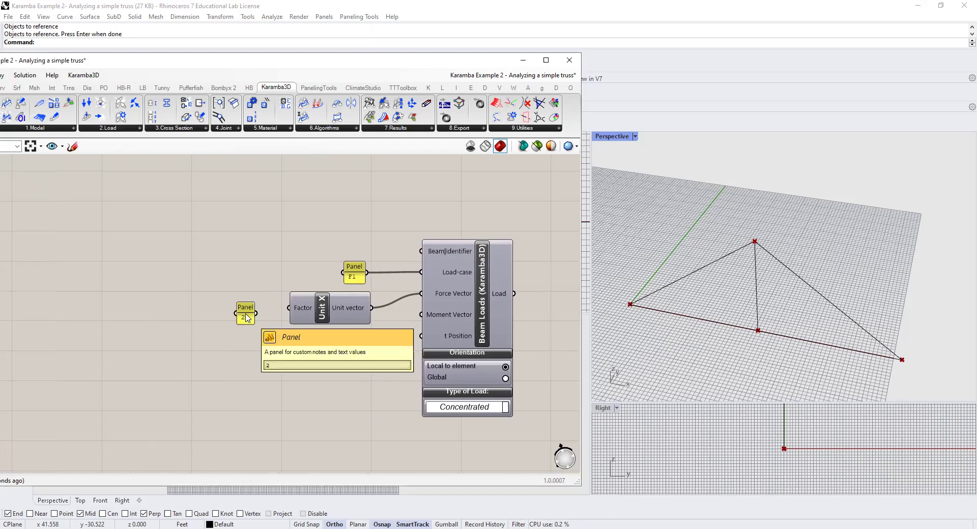
key(Return)
drag(256, 313, 291, 308)
Delete the two duplicate List Item components overlapping the originals in the supports group
right_drag(350, 335, 288, 343)
scroll(348, 282, down, 4)
right_drag(339, 289, 330, 376)
scroll(330, 376, down, 2)
scroll(318, 193, up, 3)
click(313, 223)
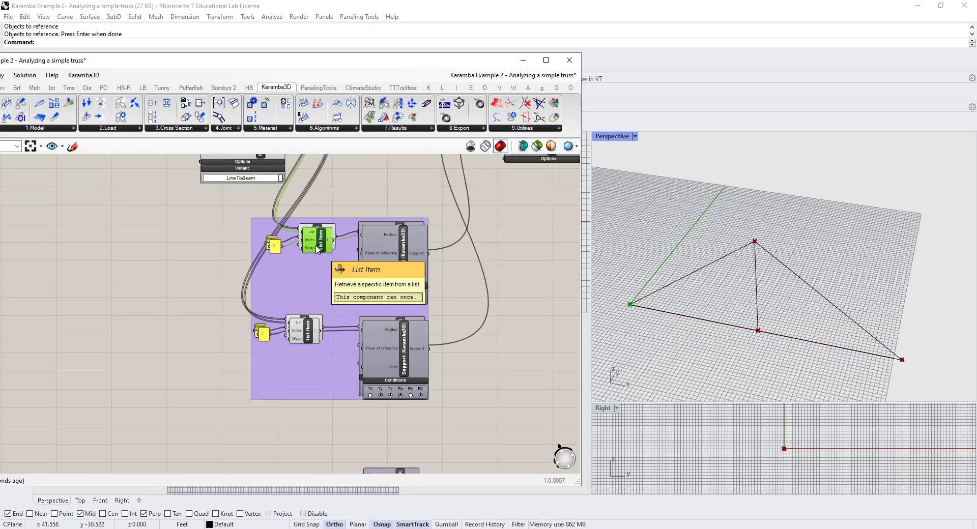
key(Delete)
click(303, 335)
key(Delete)
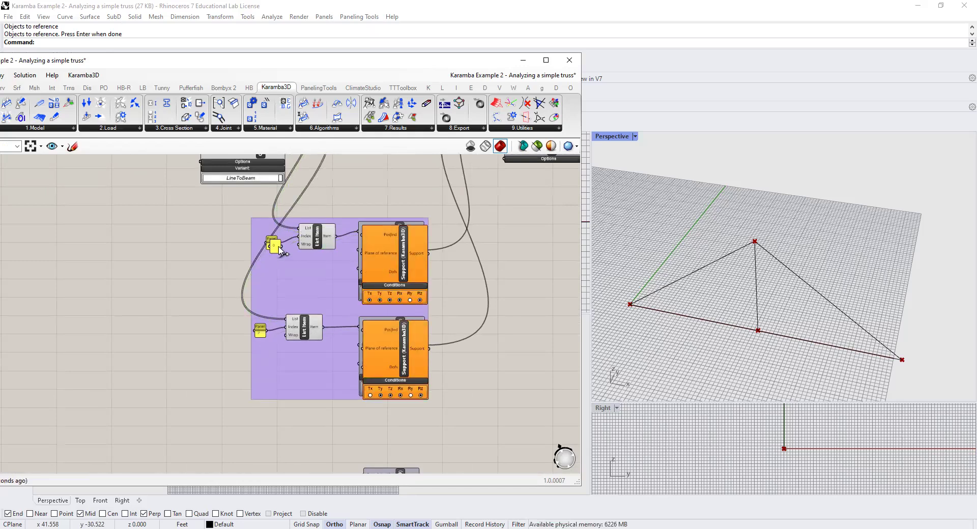
Delete the two duplicate Support components and the duplicate index panel at the upper List Item in the supports group
click(387, 254)
key(Delete)
click(384, 356)
key(Delete)
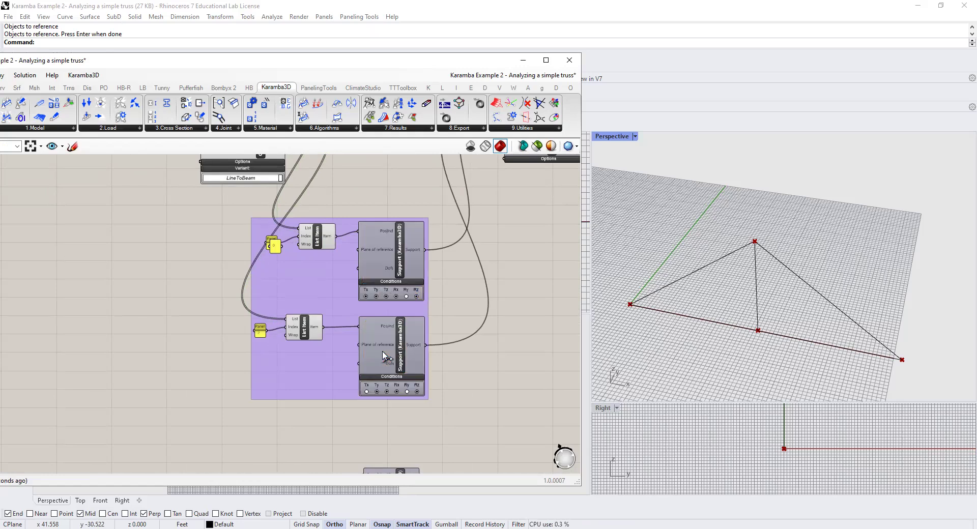
scroll(275, 247, up, 4)
mouse_move(288, 253)
mouse_down()
mouse_move(278, 289)
mouse_move(275, 255)
mouse_move(288, 236)
mouse_up()
click(269, 246)
key(Delete)
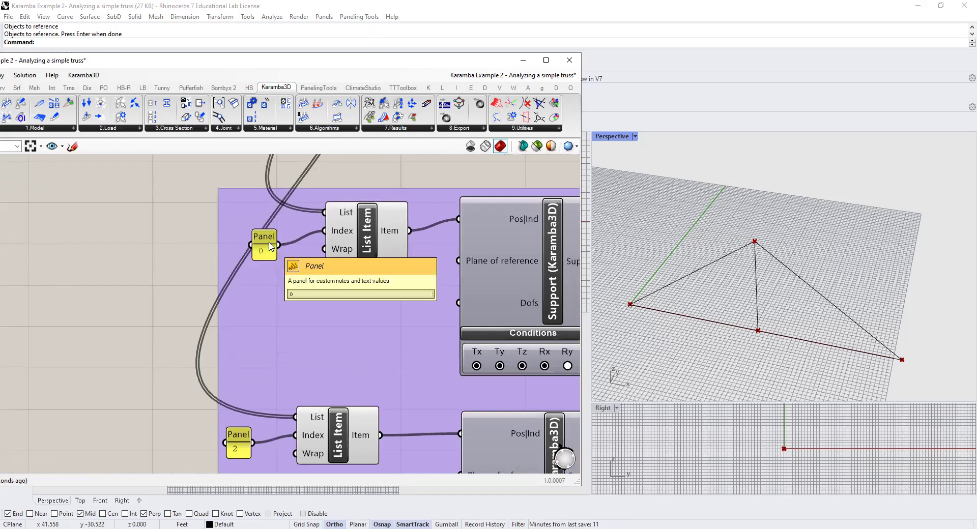
scroll(283, 270, down, 6)
right_drag(329, 218, 350, 242)
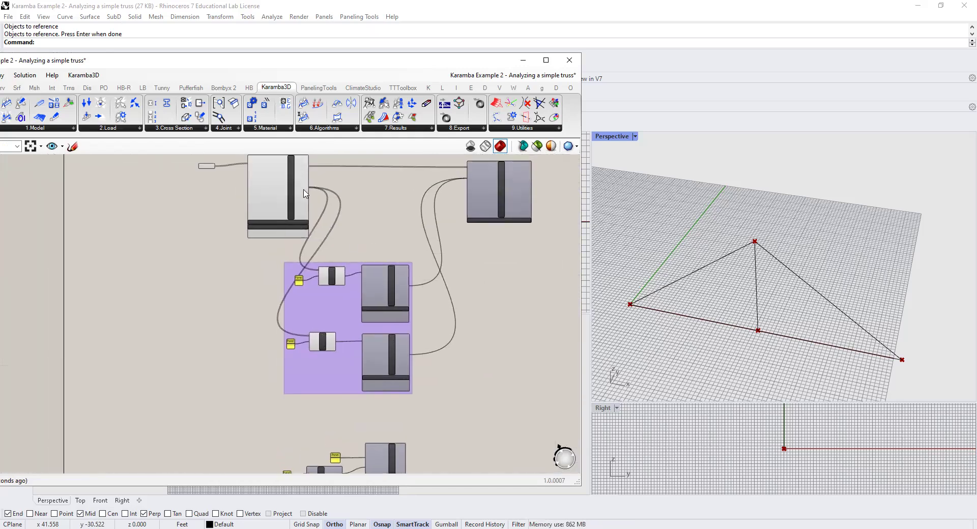
scroll(304, 192, up, 1)
scroll(321, 166, up, 3)
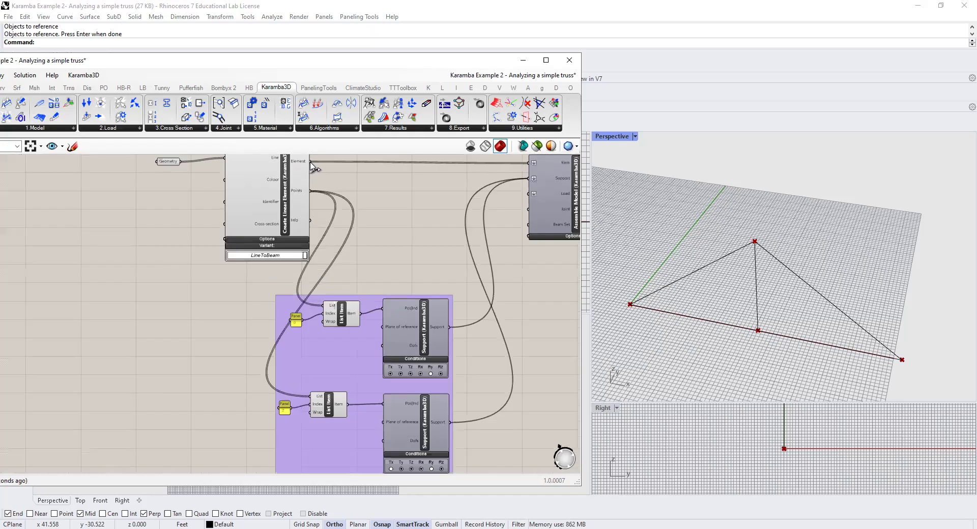
drag(308, 200, 347, 346)
scroll(356, 227, down, 4)
scroll(351, 265, down, 2)
scroll(348, 348, up, 2)
middle_click(347, 340)
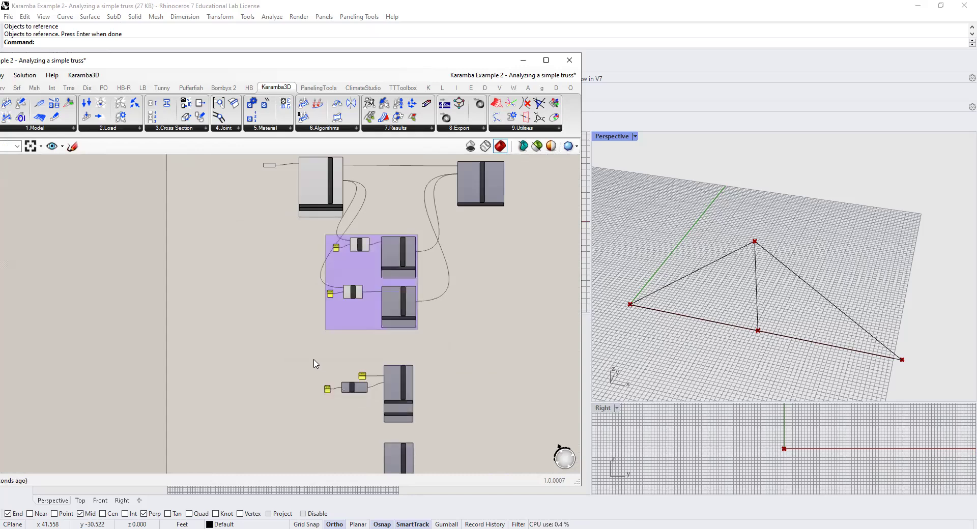
Add a List Item component between the supports group and the upper Beam Loads component
scroll(323, 362, up, 2)
double_click(341, 350)
text(LIST)
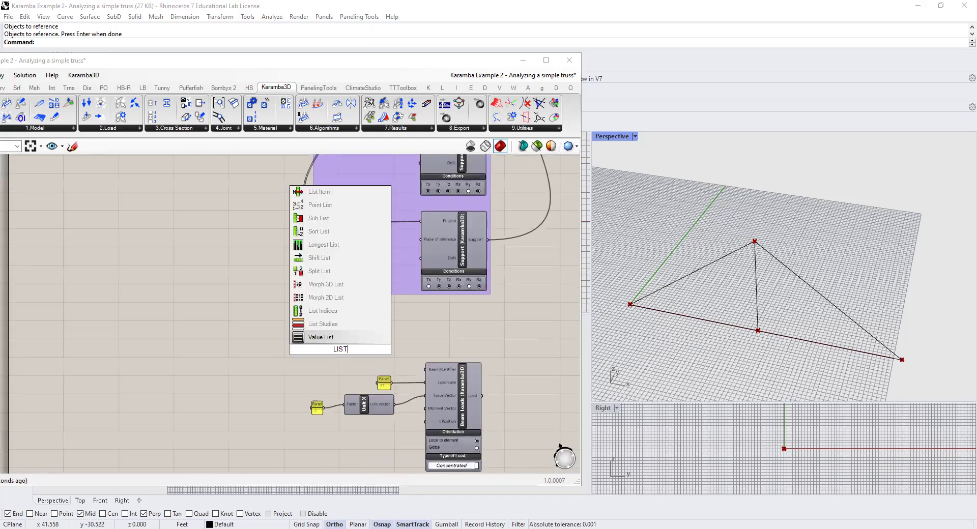
text( ITEM)
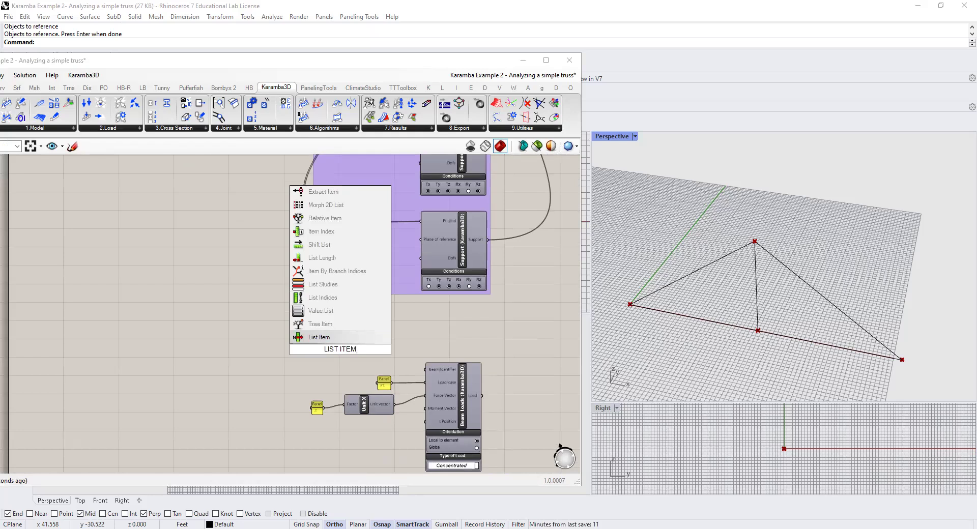
click(340, 337)
Feed the Create Linear Element component's Element output into the new List Item's List input
scroll(339, 337, down, 4)
scroll(340, 210, up, 5)
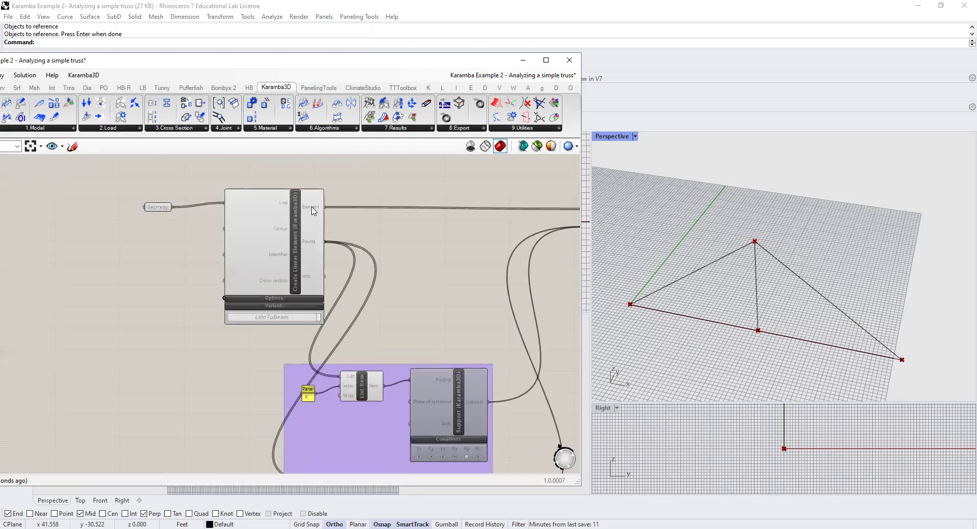
drag(326, 207, 298, 431)
scroll(306, 287, down, 4)
scroll(299, 441, up, 4)
Add a panel containing 0 and feed it into the new List Item's Index input
right_drag(373, 432, 401, 364)
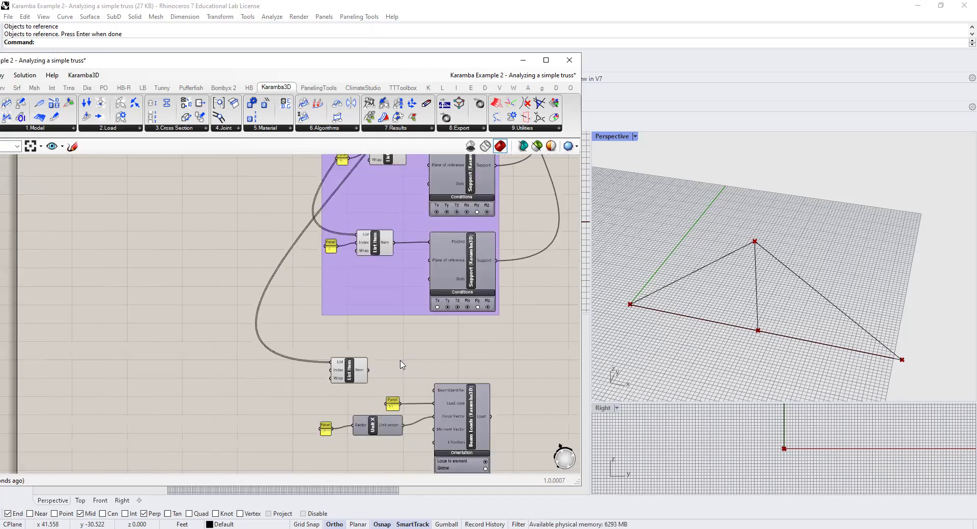
scroll(362, 375, up, 3)
click(343, 373)
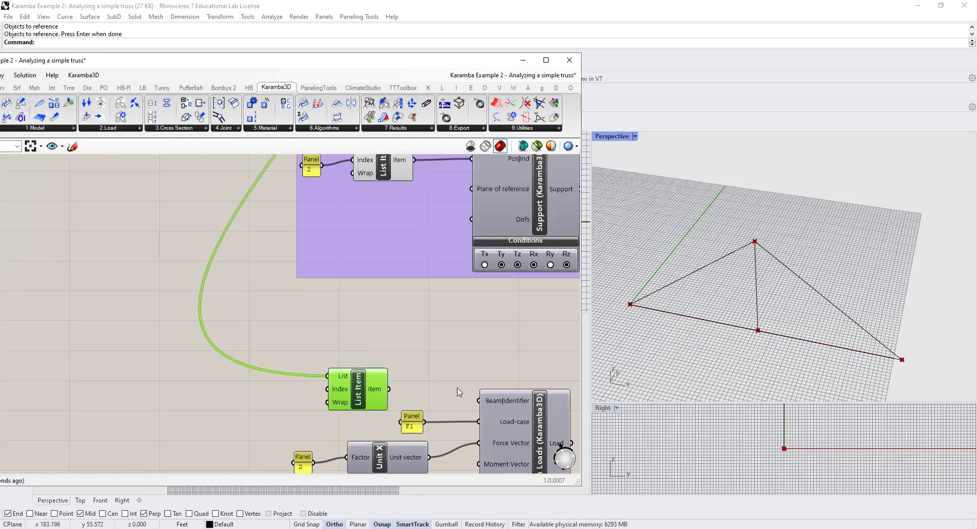
click(293, 390)
double_click(294, 388)
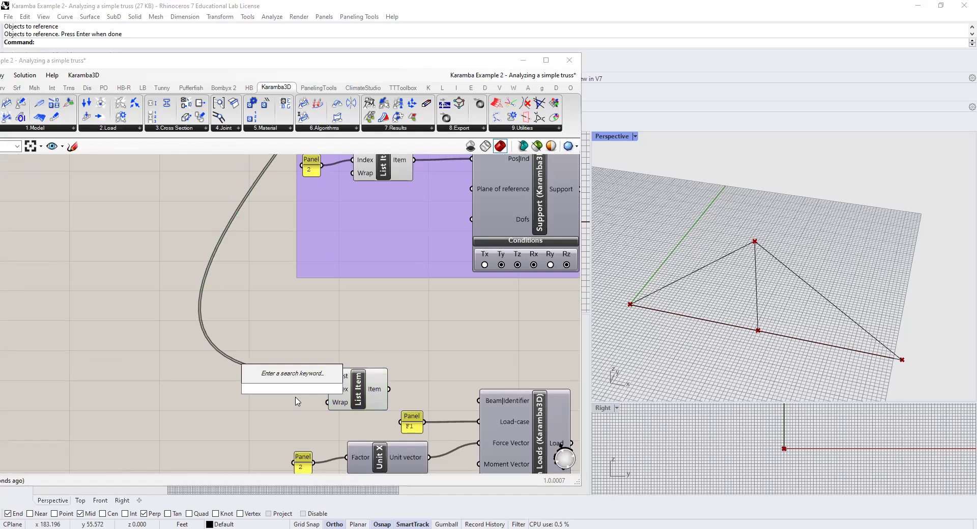
text(//0)
key(Return)
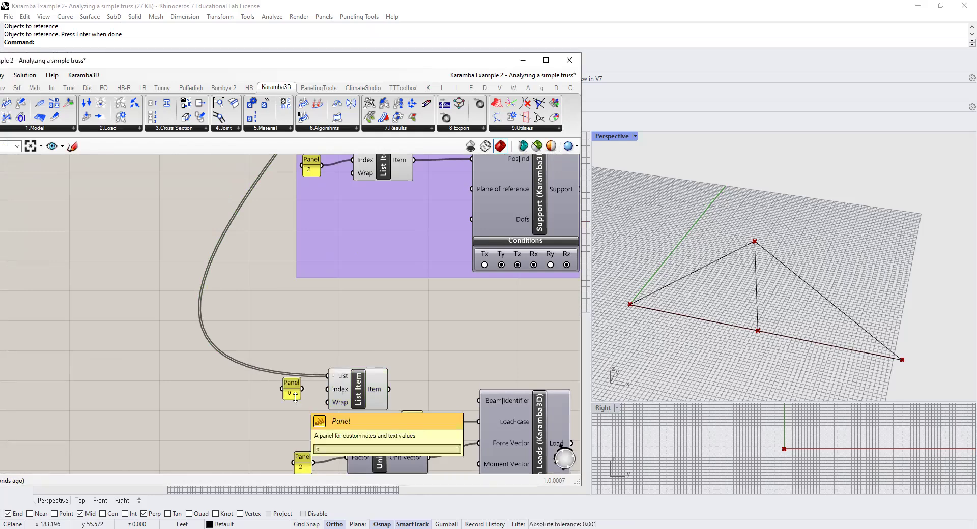
drag(302, 389, 327, 390)
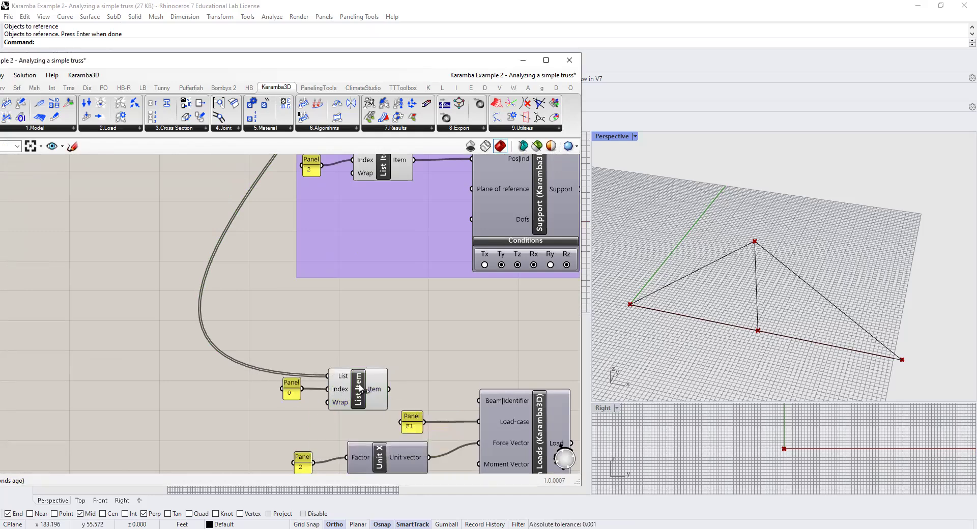
Feed the List Item's Item output into the Beam Loads Beam|Identifier input and set the load's orientation to Global
right_drag(430, 377, 365, 292)
drag(325, 305, 414, 318)
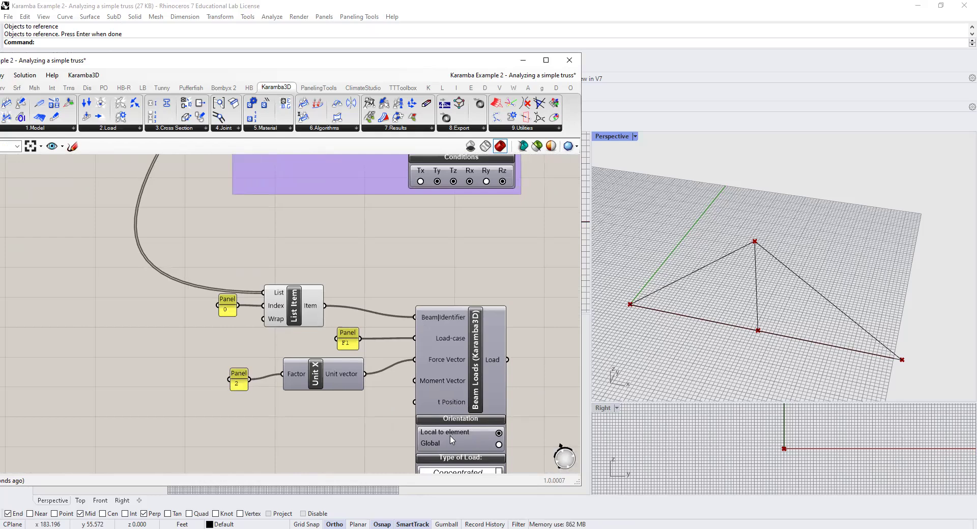
click(499, 445)
right_drag(514, 442, 436, 382)
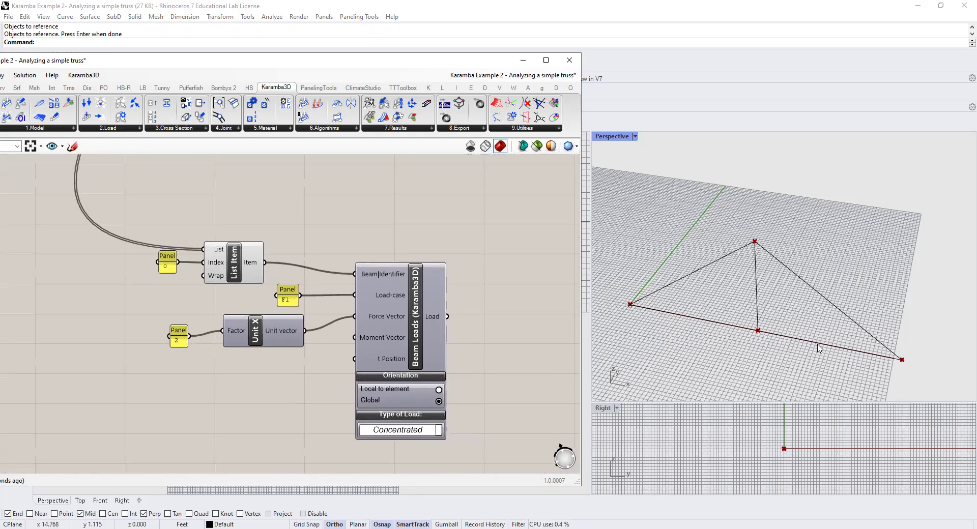
Feed the upper Beam Loads component's Load output into the Assemble Model component's Load input
scroll(327, 407, down, 3)
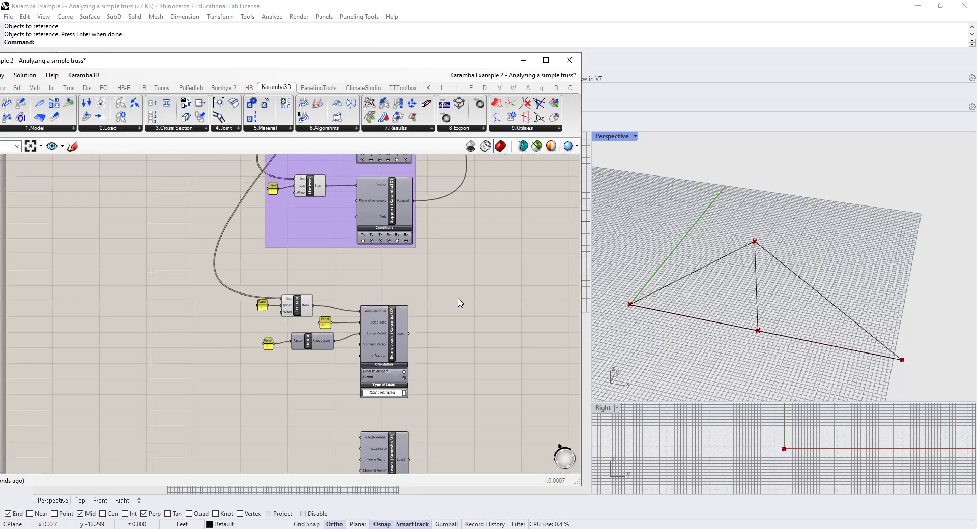
scroll(328, 407, down, 1)
scroll(336, 407, down, 2)
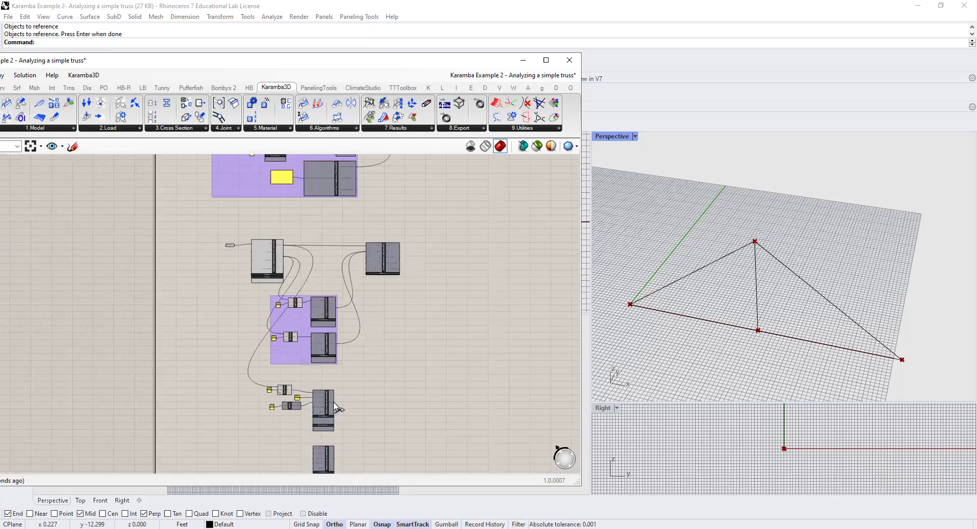
scroll(354, 250, up, 4)
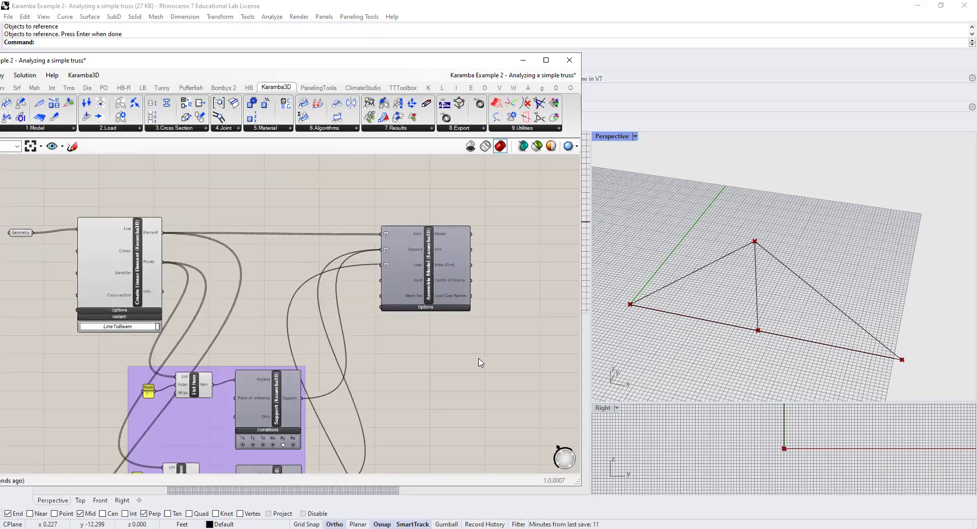
Add a Karamba3D Model View component beside Assemble Model and feed Assemble Model's Model output into its Model input
right_drag(458, 308, 314, 306)
drag(314, 306, 337, 302)
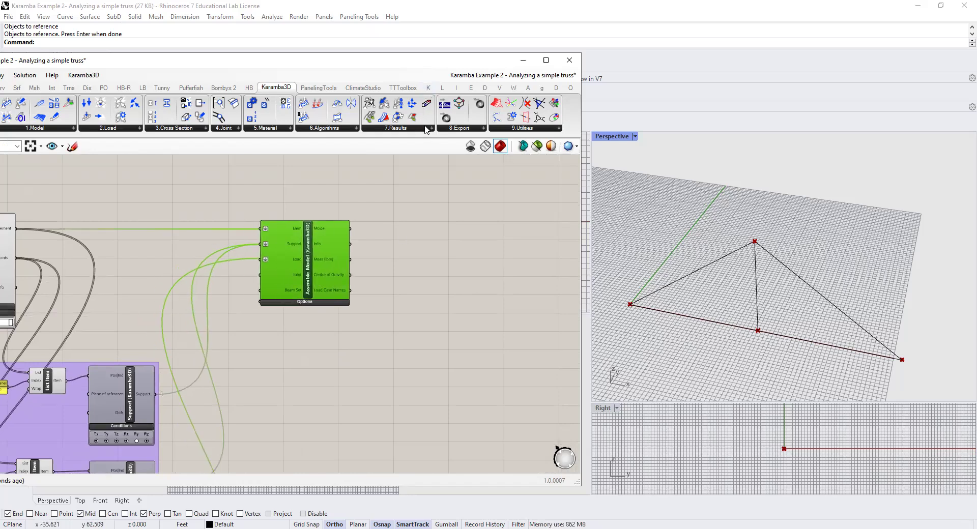
click(475, 244)
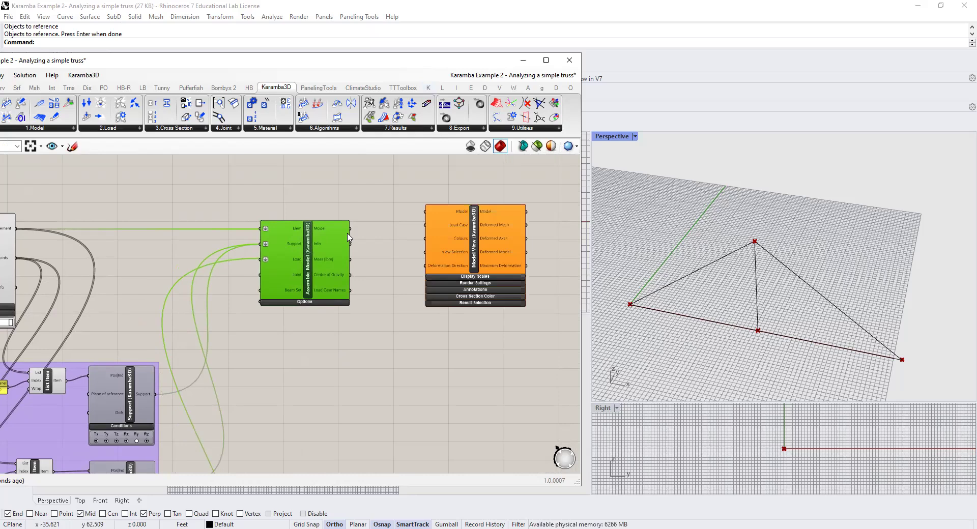
scroll(415, 218, up, 3)
drag(309, 238, 431, 211)
drag(509, 231, 524, 249)
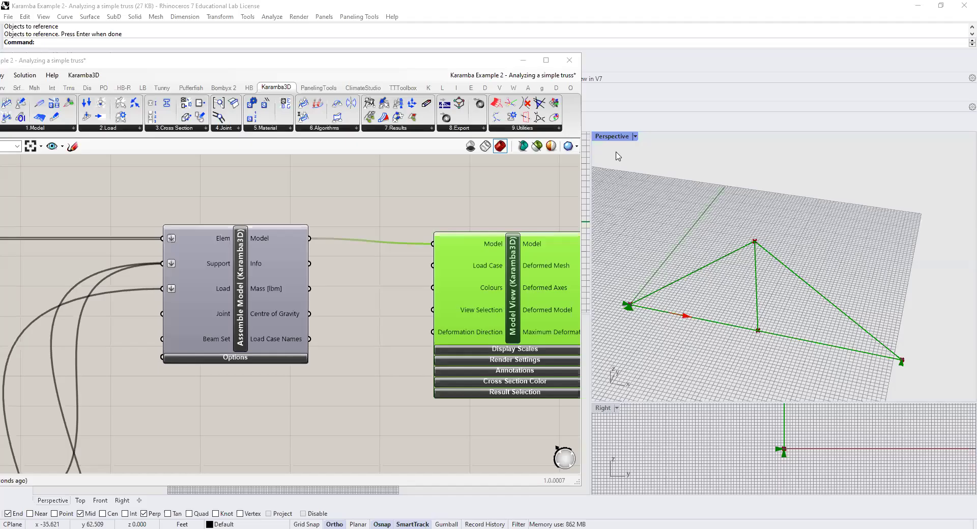
Set the index panel of the beam load's List Item to 1 and check the load arrow on the truss
scroll(471, 255, down, 6)
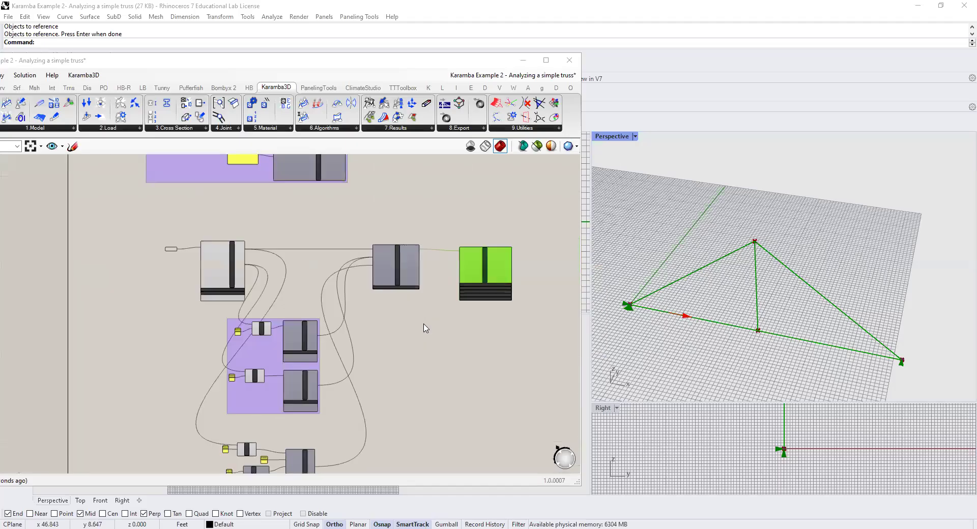
right_drag(425, 326, 448, 244)
scroll(663, 316, up, 4)
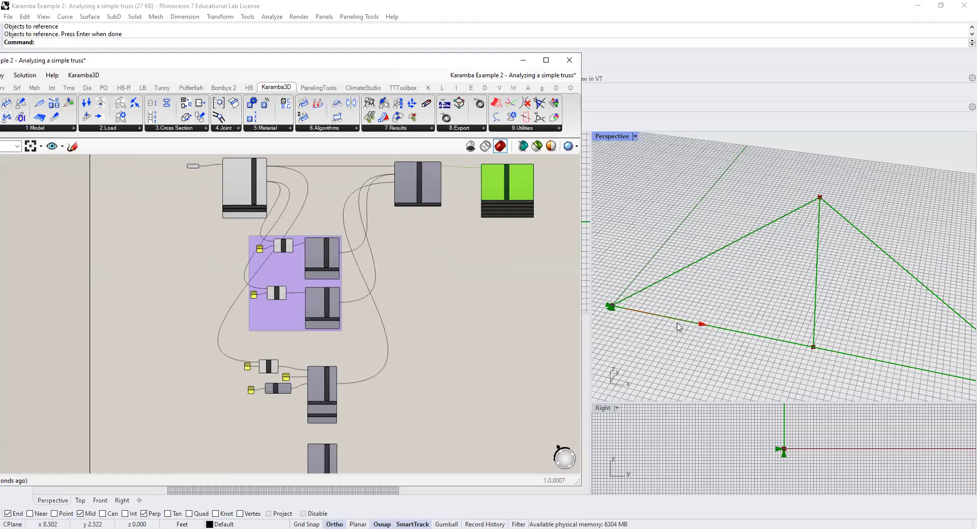
scroll(678, 327, up, 2)
scroll(751, 330, up, 2)
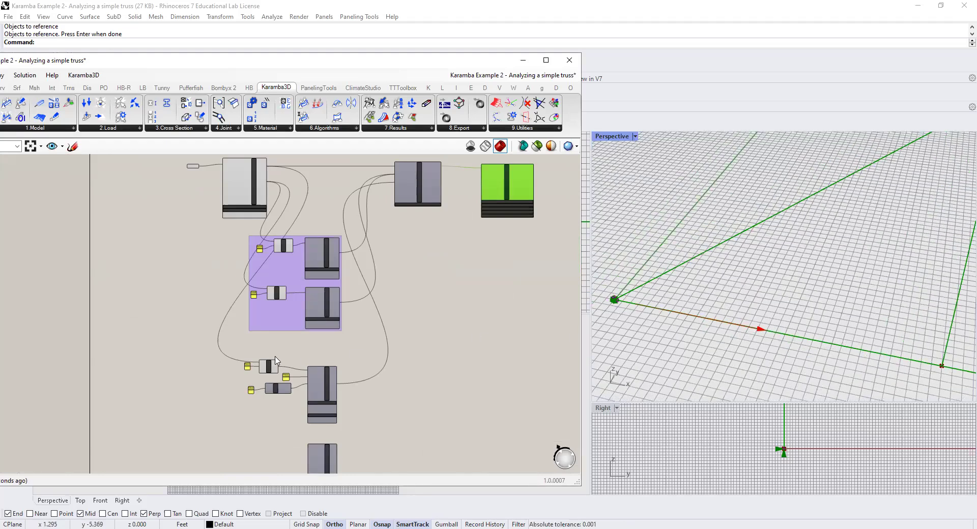
scroll(276, 360, up, 4)
double_click(203, 341)
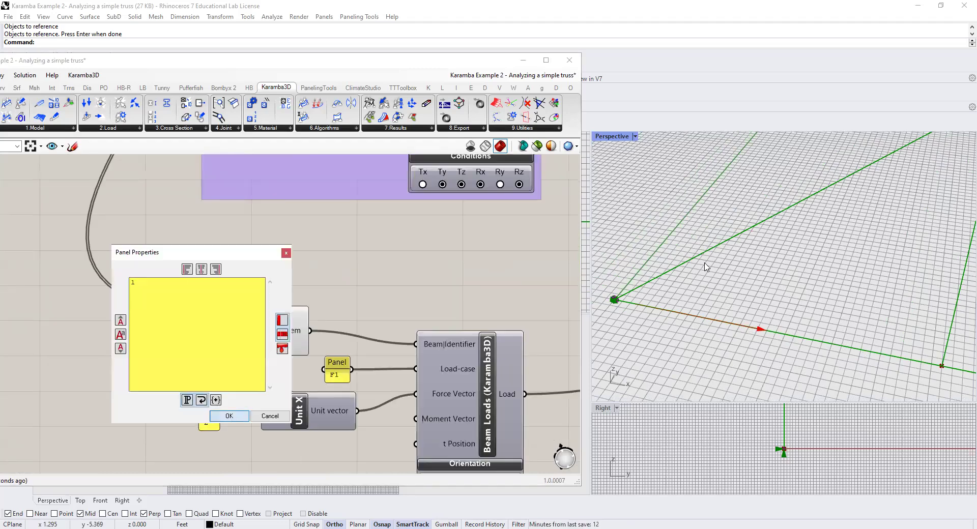
scroll(706, 267, down, 7)
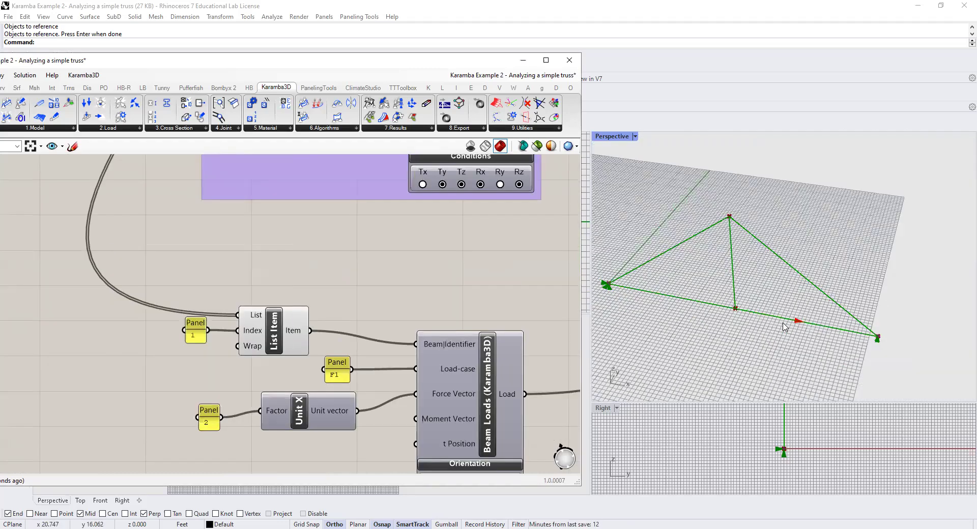
Set the index panel of the beam load's List Item to 2
double_click(199, 341)
text(2)
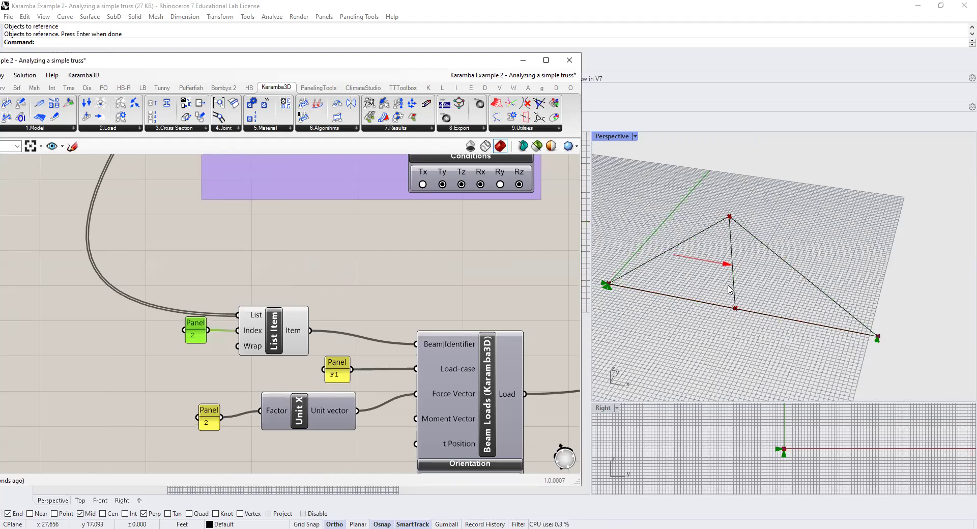
Add a panel with the value 0 and feed it into the upper Beam Loads component's t Position input
right_drag(563, 428, 550, 355)
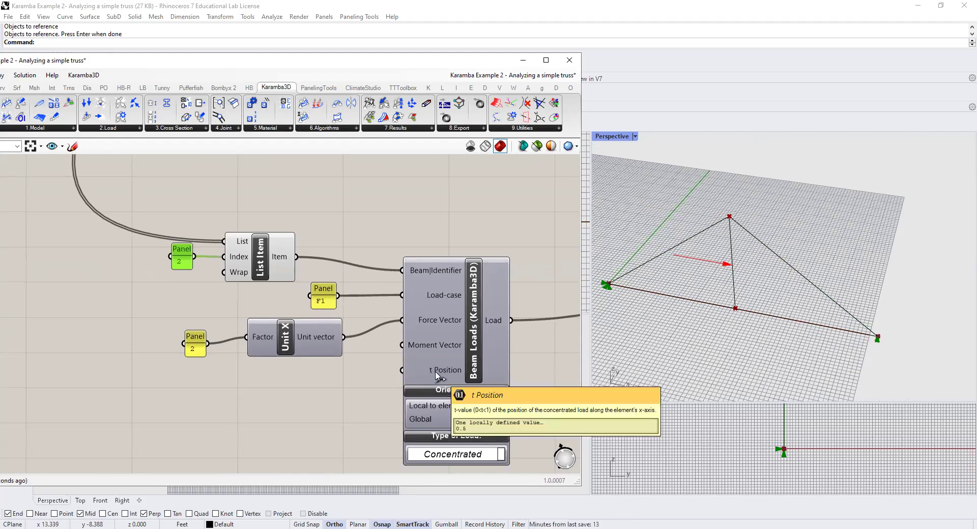
click(343, 396)
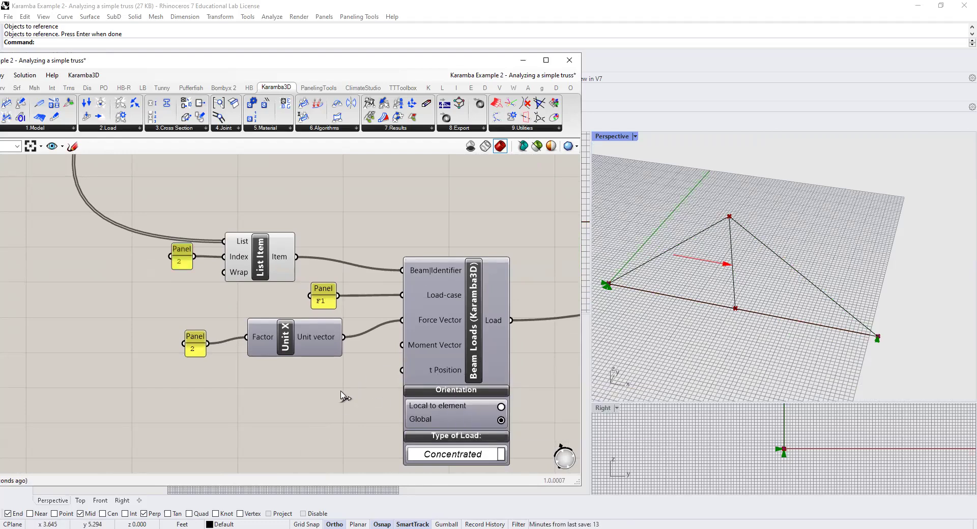
double_click(343, 396)
text(//0)
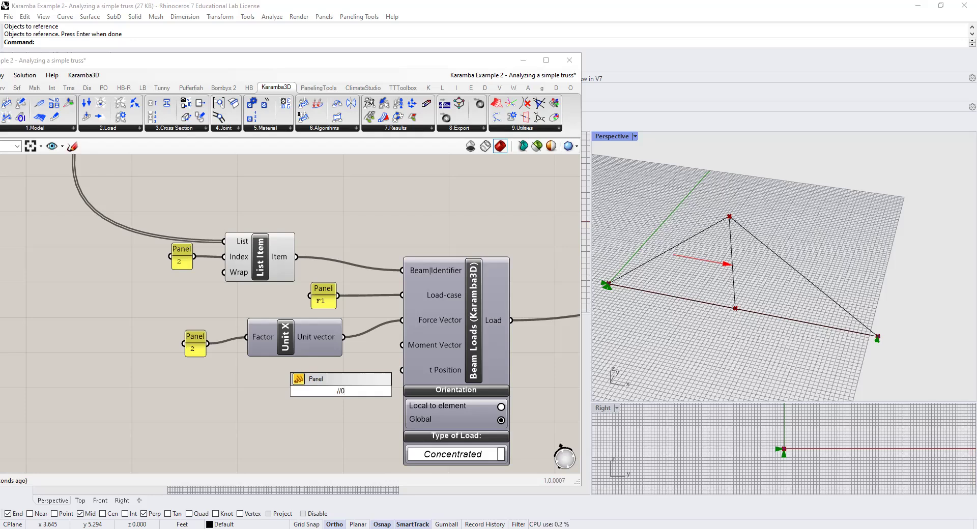
key(Return)
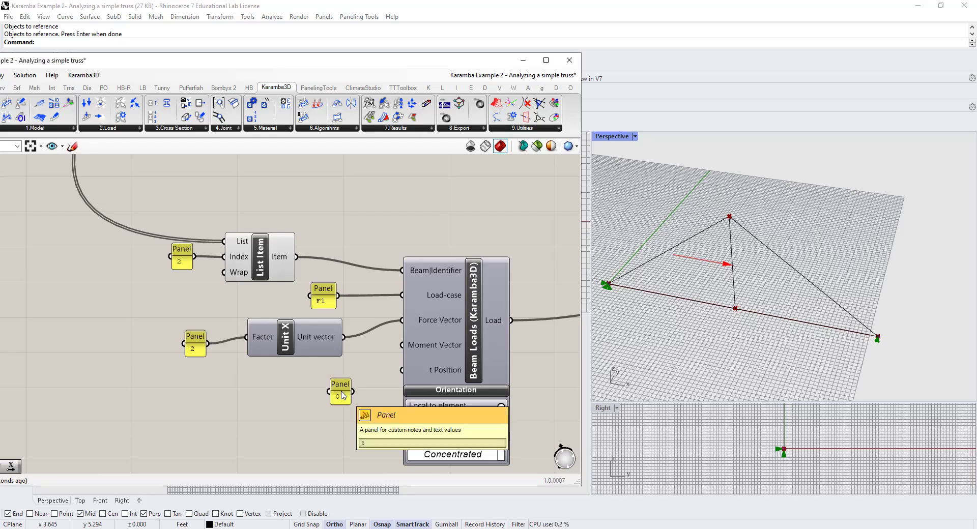
drag(352, 391, 402, 370)
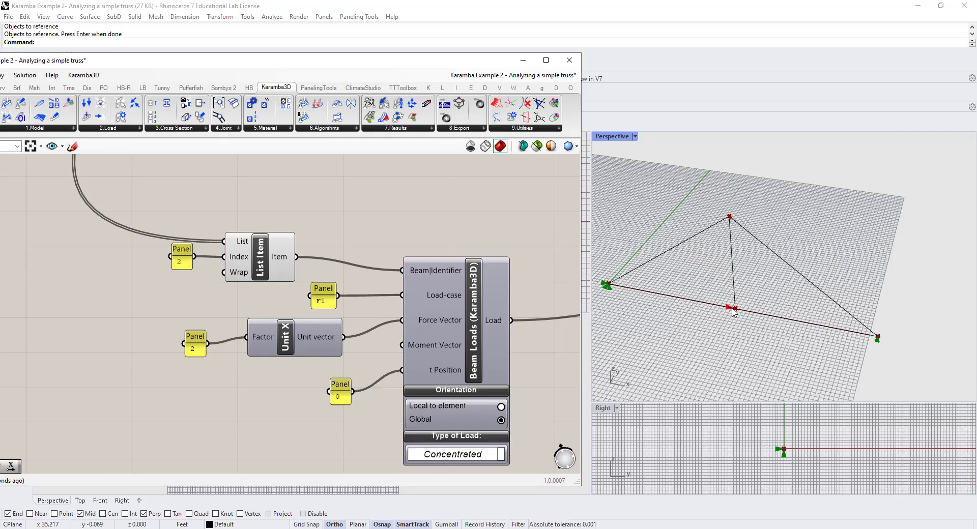
Set the upper beam load's t Position panel to 1
click(344, 402)
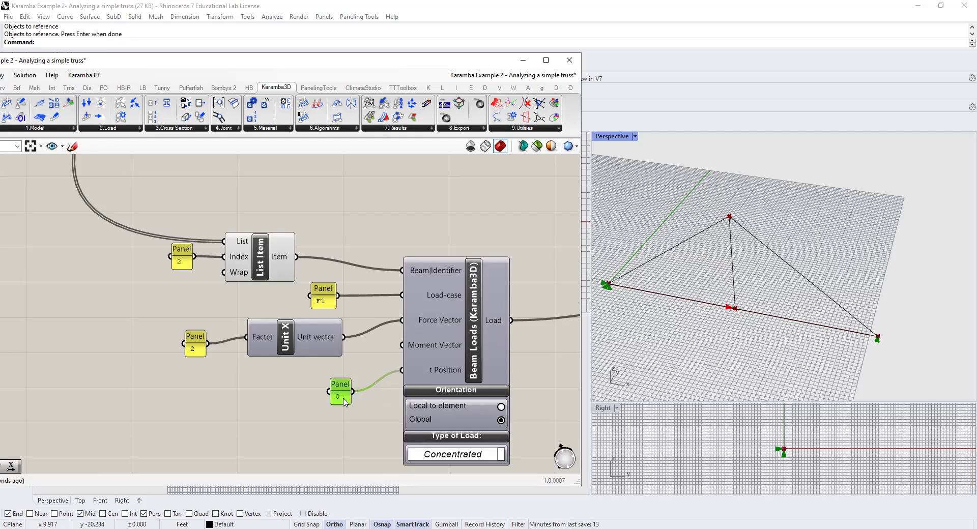
double_click(344, 402)
text(1)
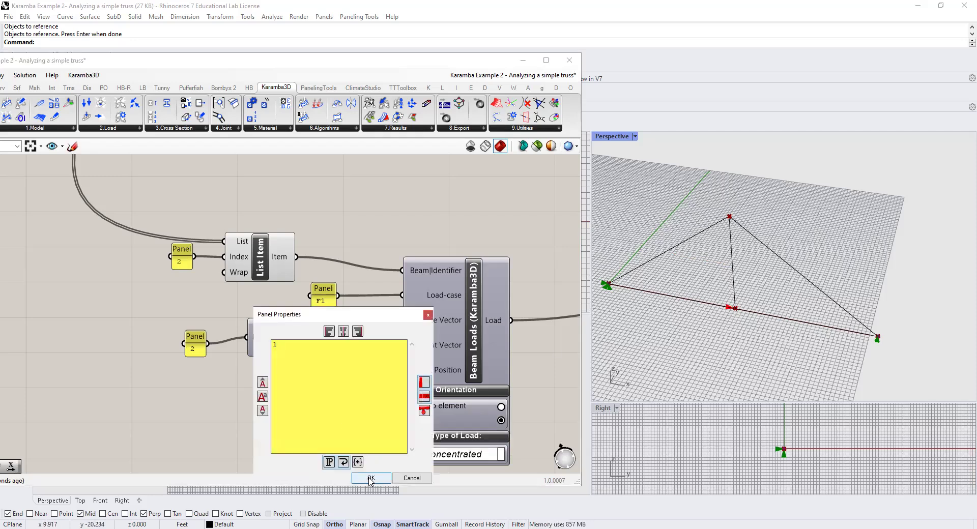
click(370, 479)
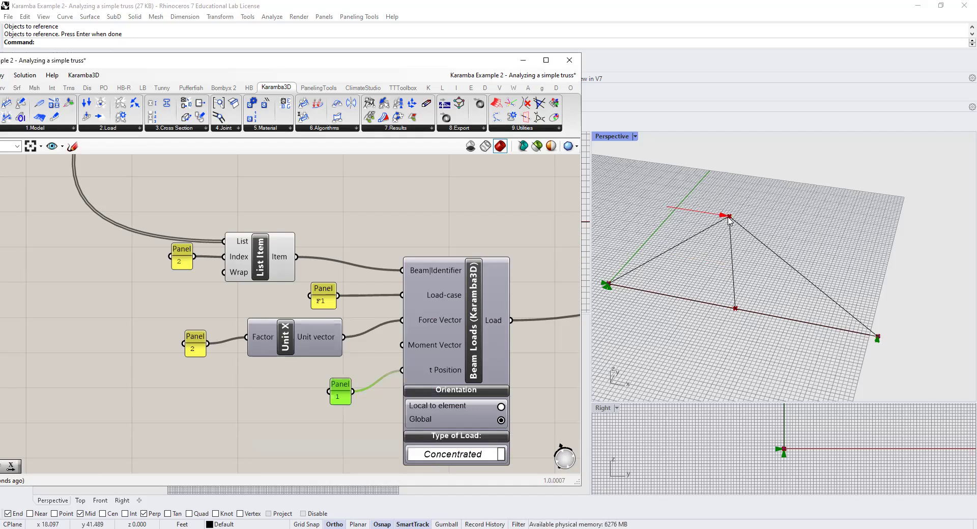
Read the beam list from Create Linear Element's Element output in a temporary enlarged panel, and delete that panel
scroll(329, 389, down, 1)
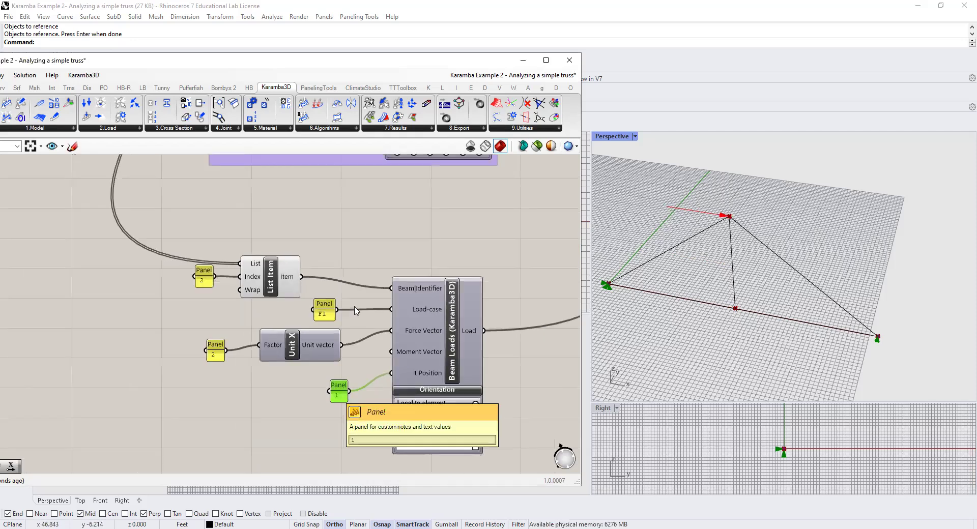
scroll(356, 310, down, 5)
right_drag(367, 271, 347, 451)
scroll(306, 179, up, 5)
right_drag(324, 199, 257, 219)
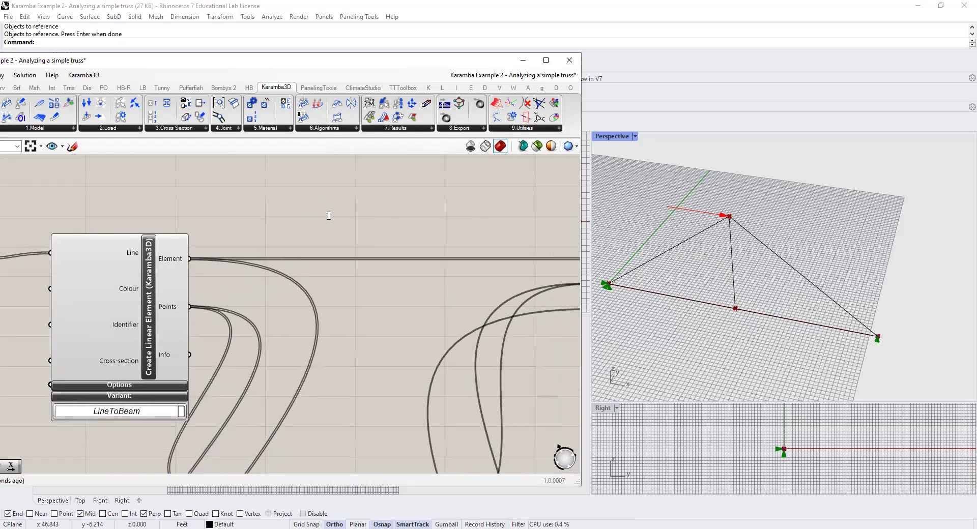
drag(189, 258, 280, 218)
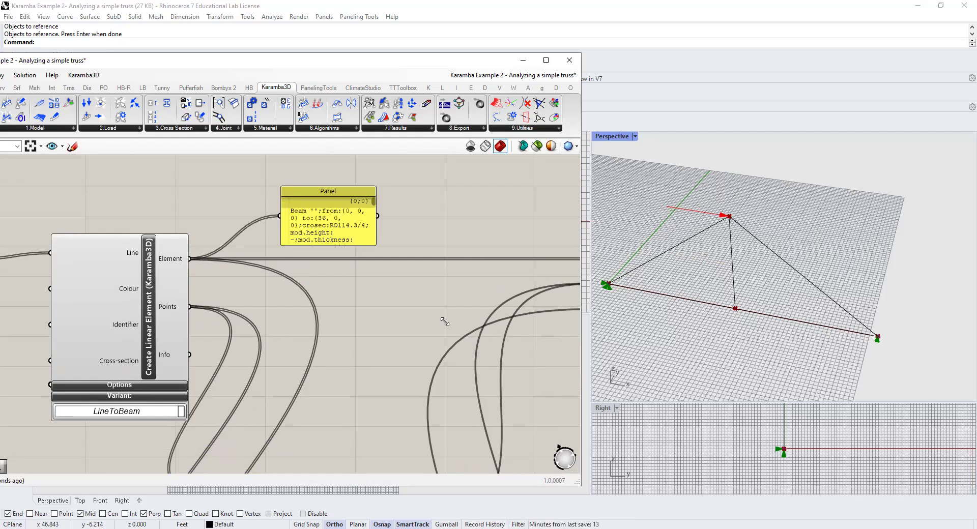
drag(444, 322, 562, 421)
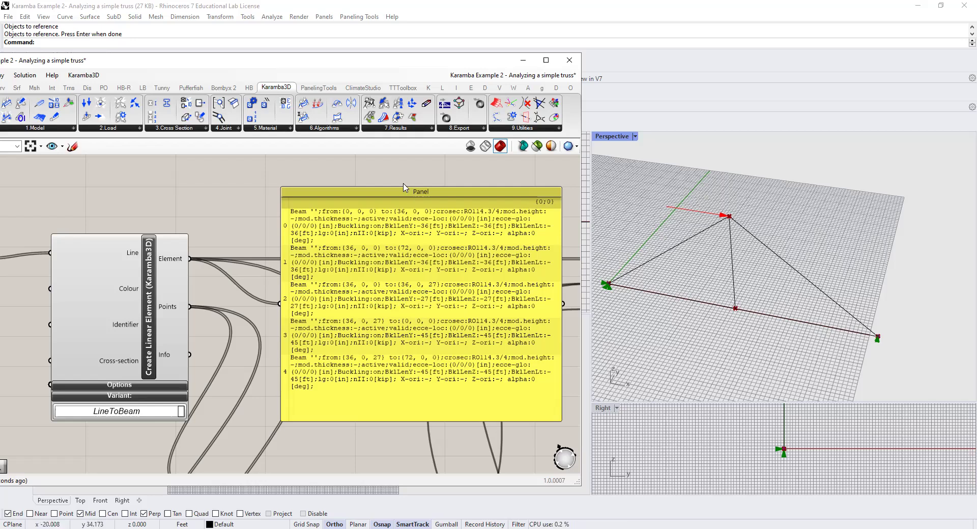
click(381, 209)
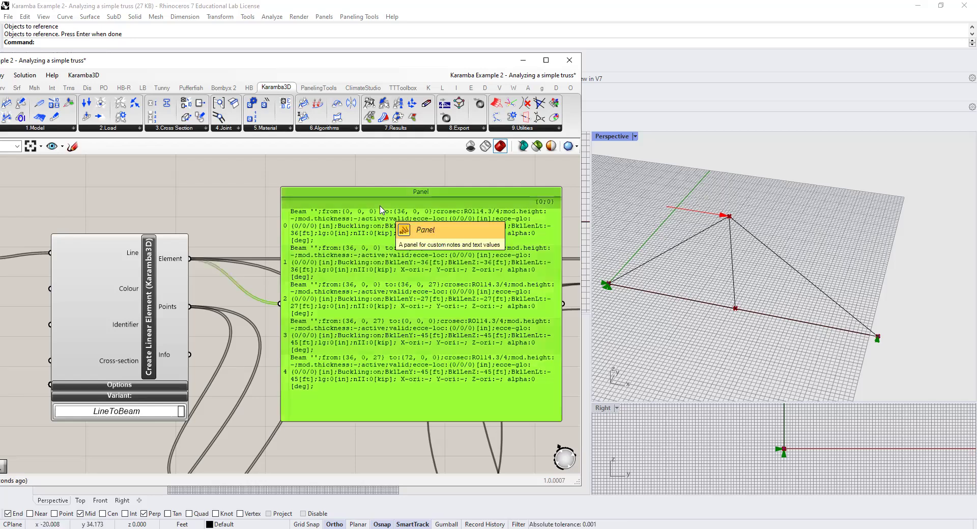
key(Delete)
Duplicate the upper beam load's List Item, Unit X and value panels beside the lower Beam Loads component
scroll(319, 259, down, 6)
scroll(322, 300, down, 3)
right_drag(322, 411, 327, 328)
scroll(335, 411, up, 4)
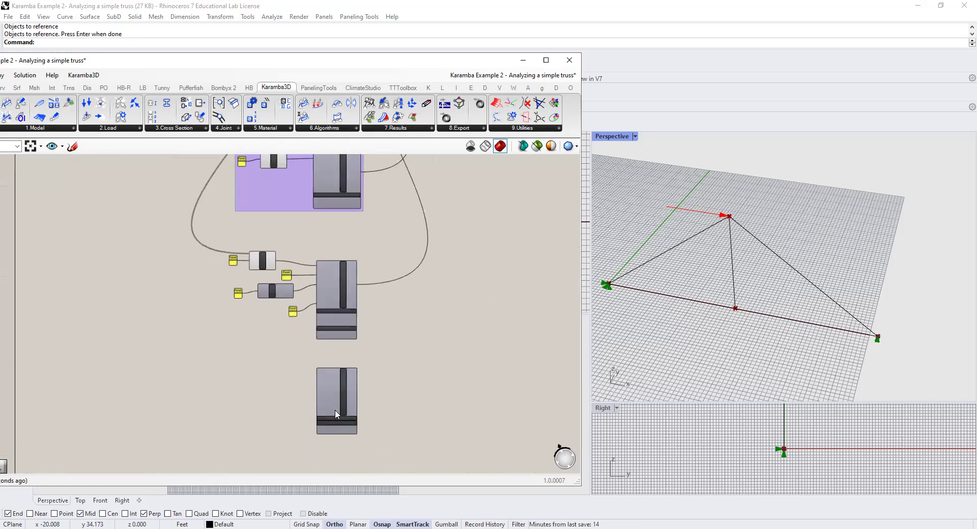
scroll(335, 410, up, 2)
right_drag(363, 368, 359, 317)
drag(349, 365, 360, 362)
drag(298, 327, 184, 175)
alt+drag(245, 191, 245, 344)
click(308, 324)
Delete the copied Unit X component beside the lower Beam Loads component
scroll(270, 395, up, 3)
click(261, 387)
key(Delete)
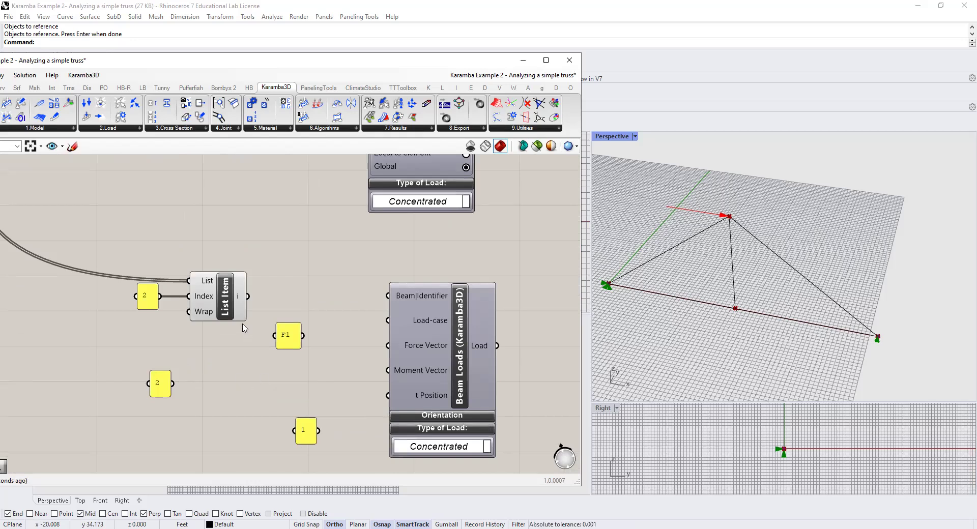
Feed the copied List Item into the lower Beam Loads' Beam|Identifier input, and the copied load-case panel, set to F2, into Load-case
drag(248, 296, 387, 295)
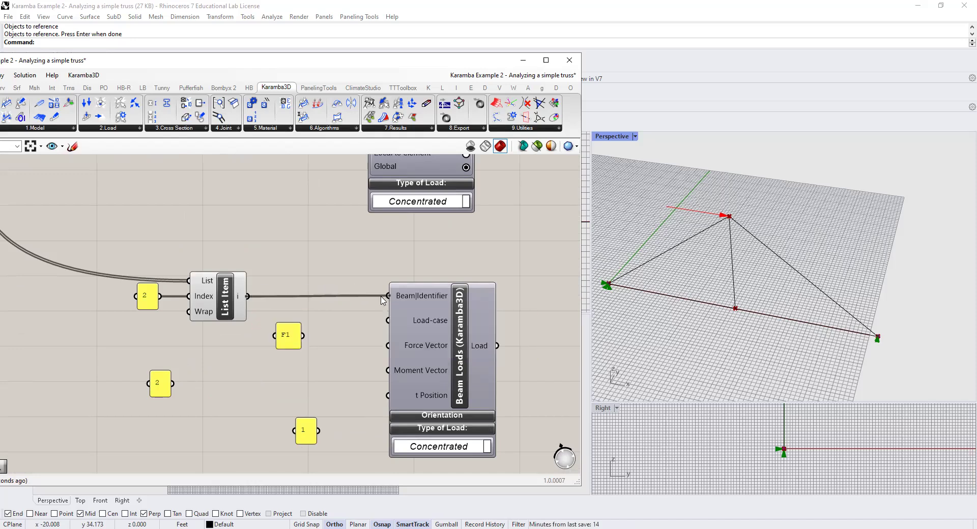
mouse_move(247, 297)
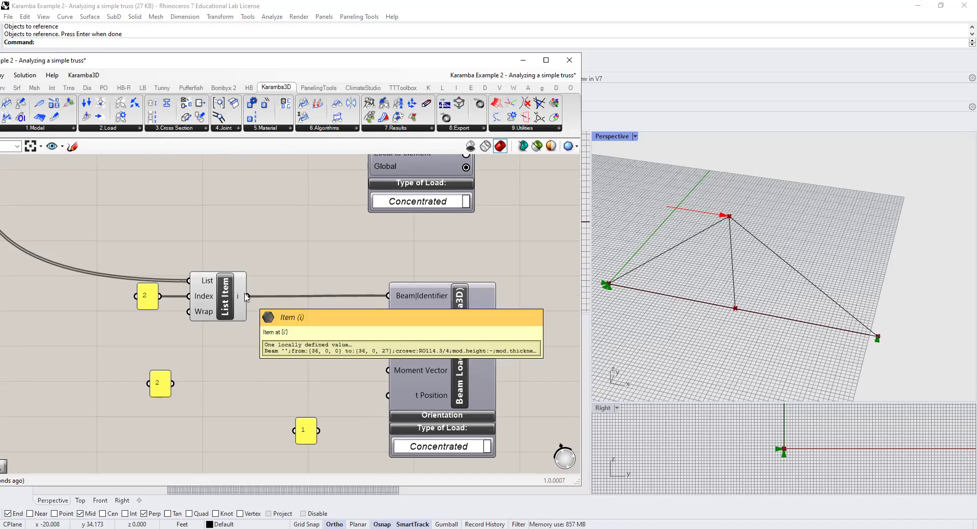
drag(304, 336, 389, 320)
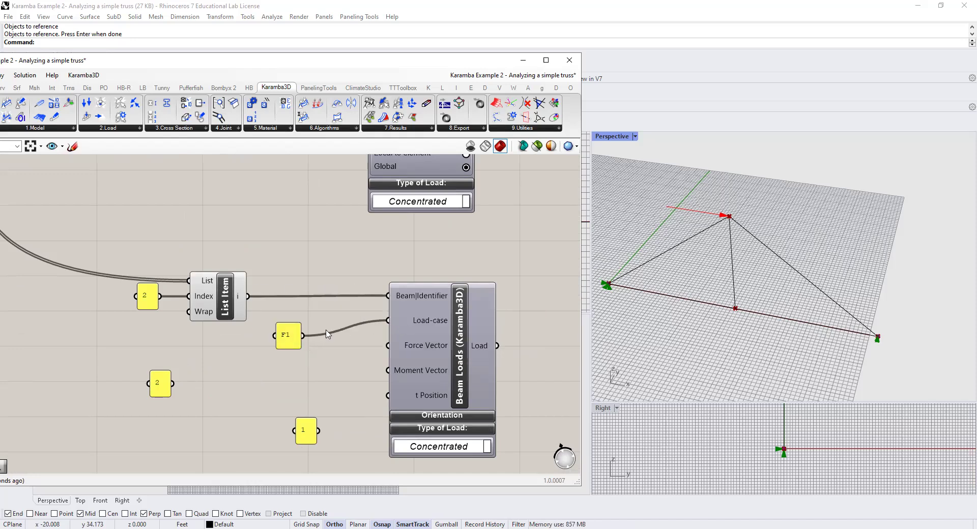
double_click(296, 336)
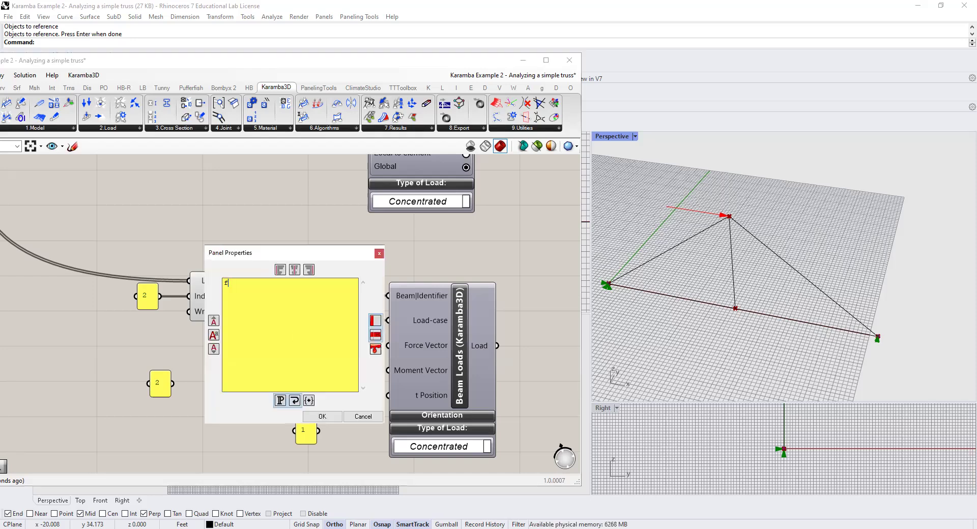
text(ff)
click(323, 417)
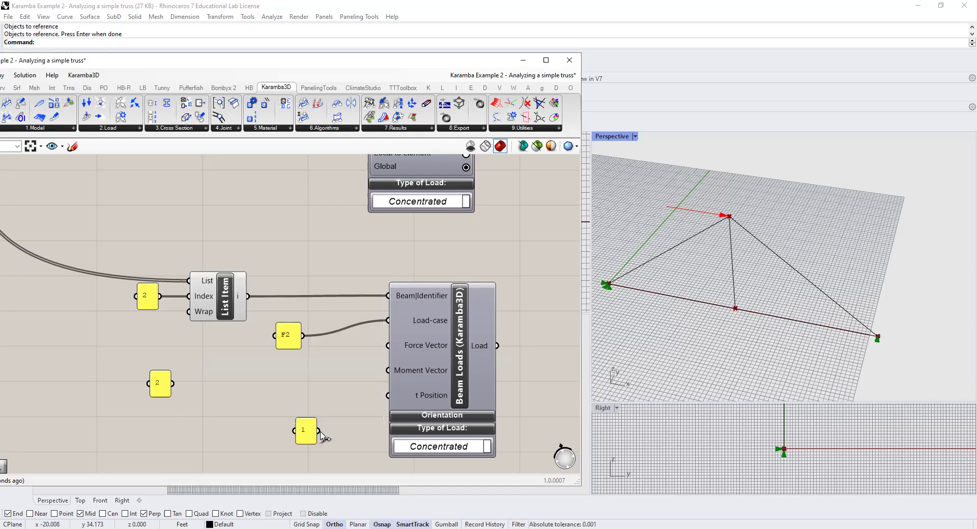
Feed the copied panel with value 1 into the lower Beam Loads' t Position input and add a Unit Z component
drag(318, 431, 388, 395)
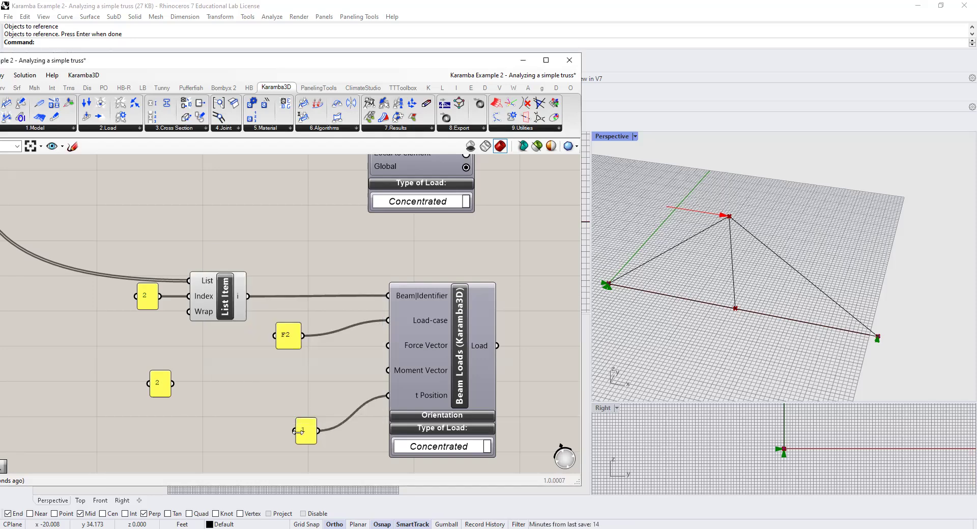
double_click(269, 386)
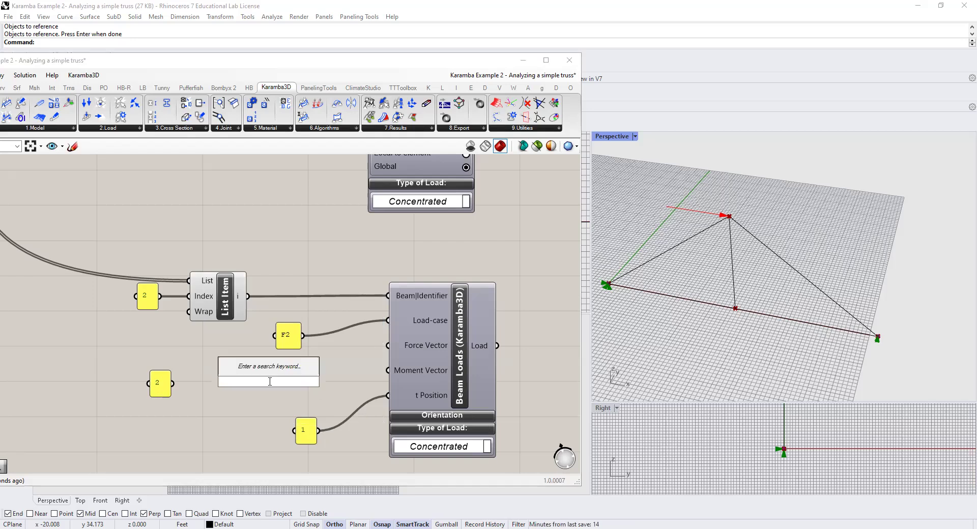
text(UNIT)
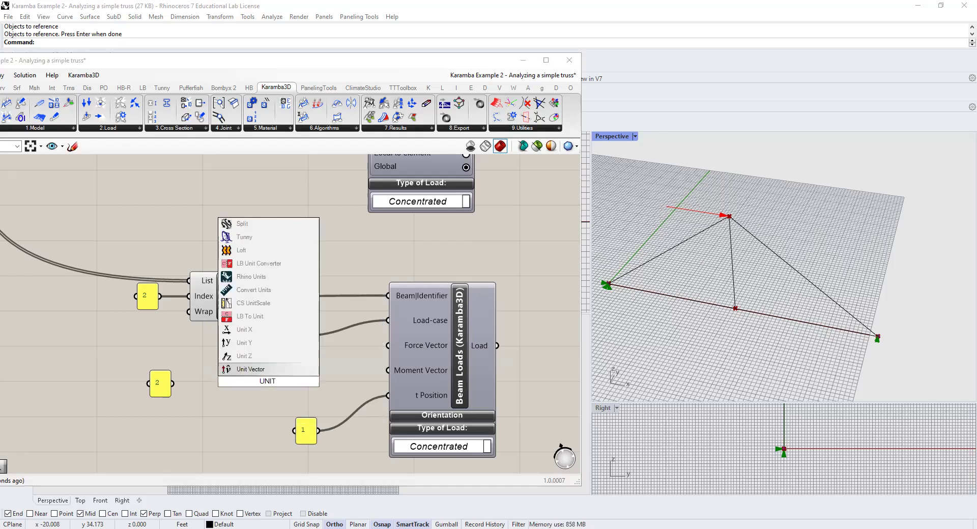
text( Z)
key(Return)
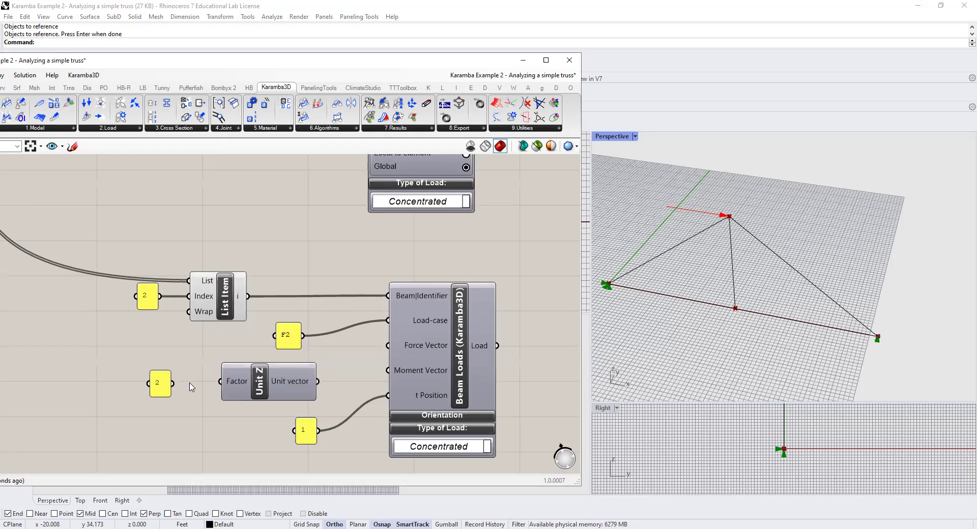
Set the copied force panel to 5, feed it into Unit Z's Factor, and feed Unit Z into the lower Beam Loads' Force Vector
double_click(162, 387)
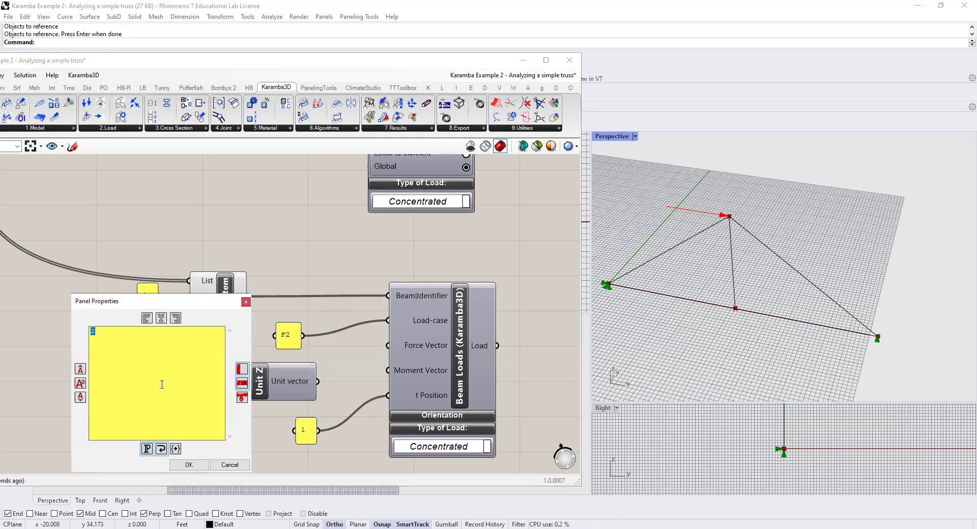
click(189, 464)
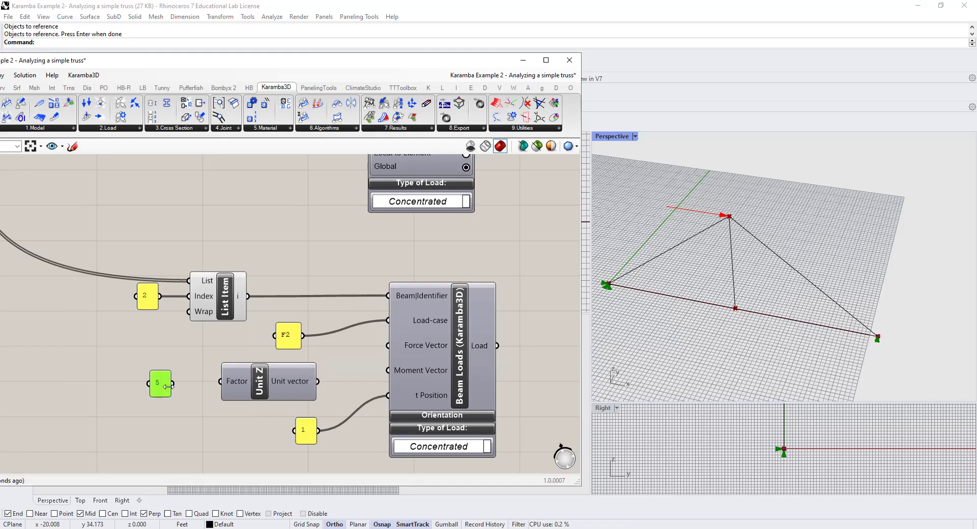
drag(169, 386, 221, 382)
drag(318, 382, 389, 346)
Feed the lower Beam Loads' Load output into Assemble Model's Load input, keeping the existing load connection
scroll(277, 361, down, 1)
scroll(305, 405, down, 1)
scroll(430, 349, down, 3)
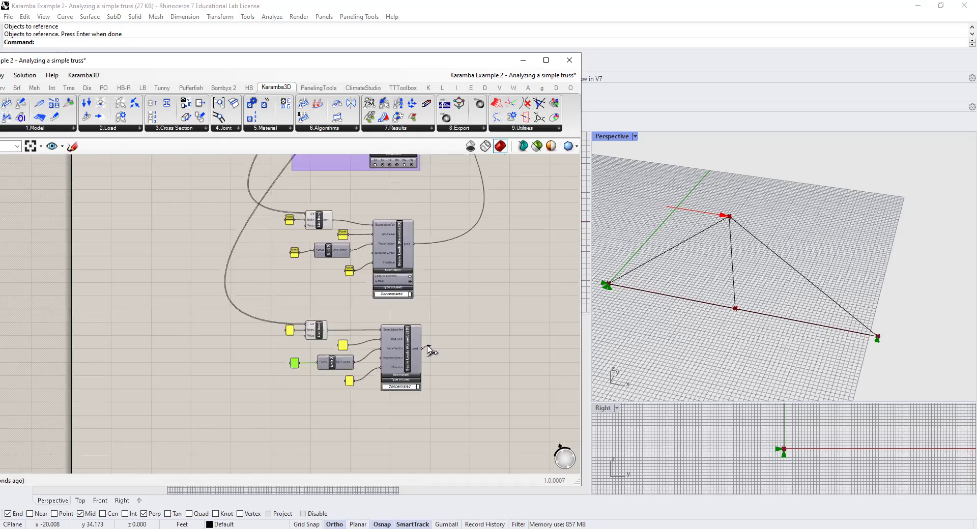
scroll(453, 200, up, 5)
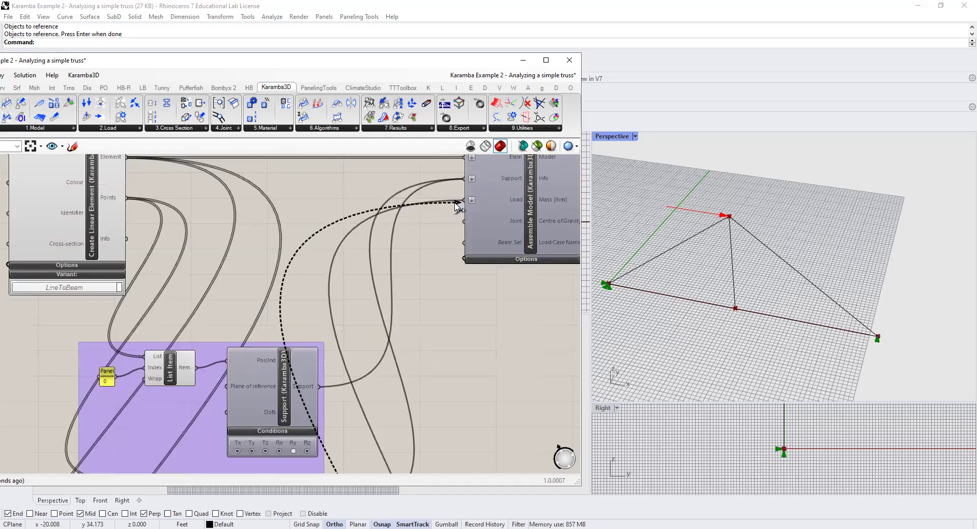
shift+drag(462, 199, 464, 200)
Choose F2 as the load case combination in Model View's Result Selection
scroll(480, 334, down, 3)
right_drag(490, 336, 231, 334)
scroll(468, 298, up, 3)
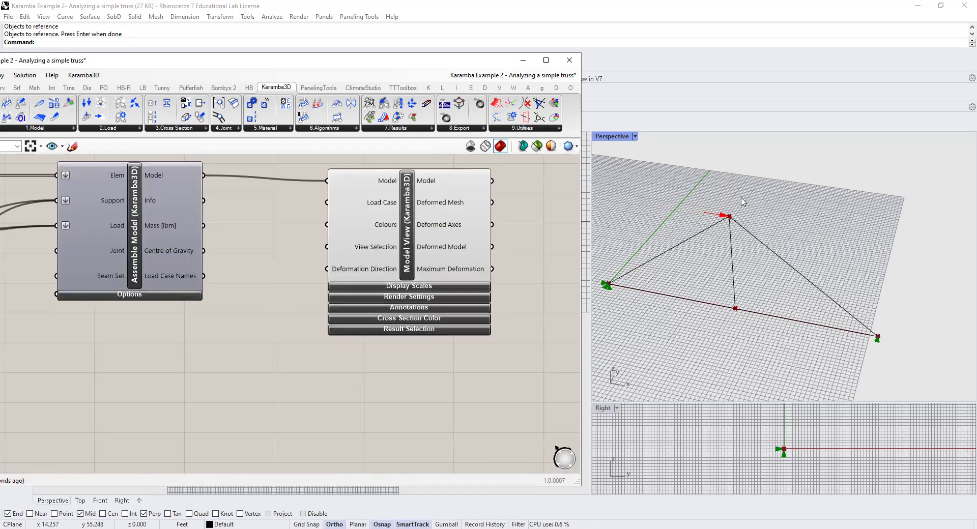
click(410, 331)
click(432, 379)
click(423, 411)
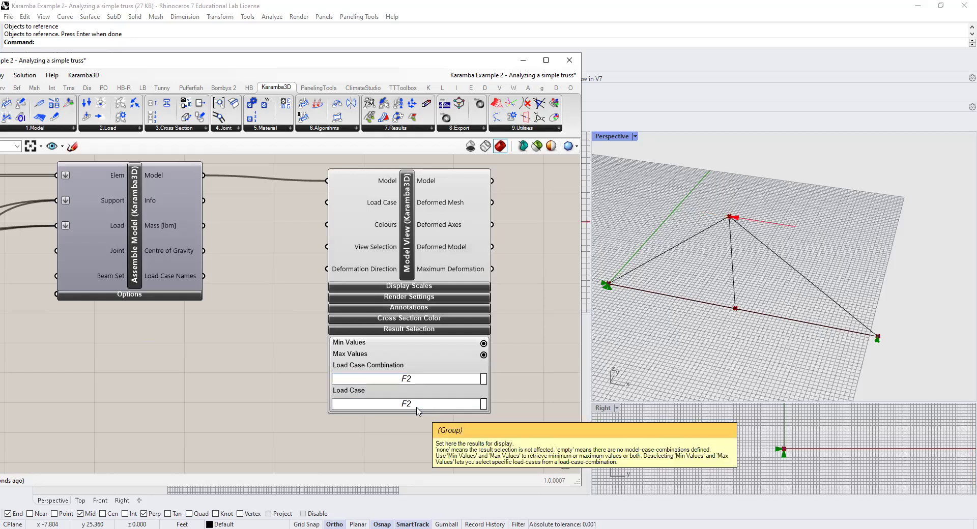
Set the lower Beam Loads component's orientation to Global
scroll(359, 363, down, 4)
scroll(338, 387, down, 3)
right_drag(346, 300, 401, 116)
scroll(258, 356, up, 7)
right_drag(256, 410, 223, 402)
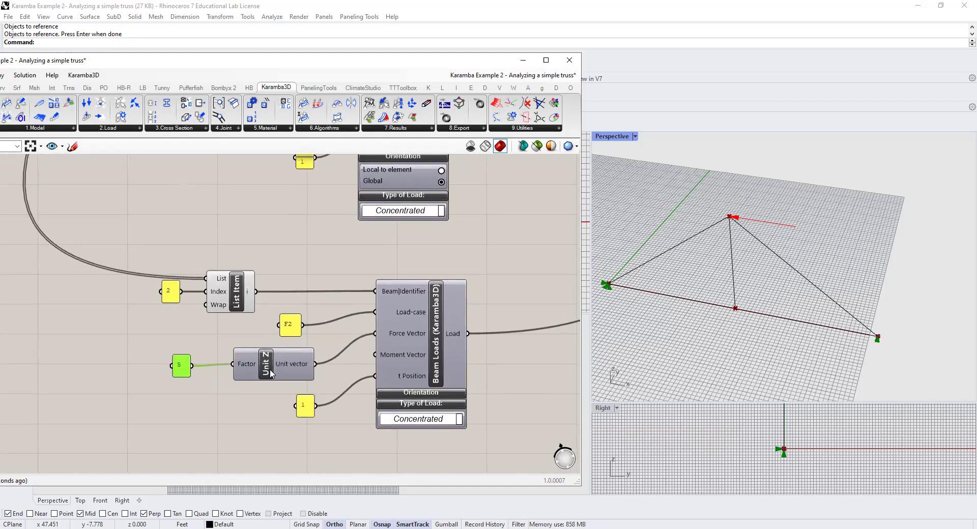
click(436, 393)
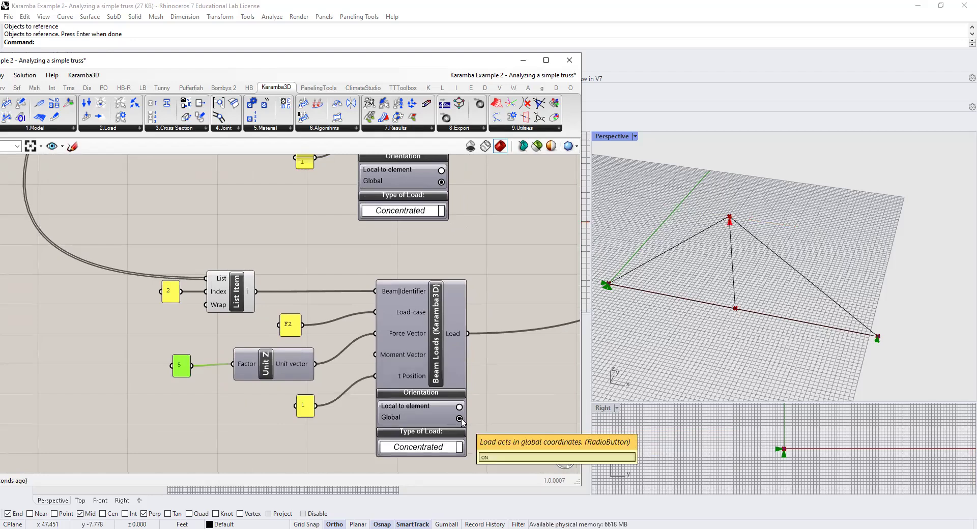
click(460, 419)
Set the Unit Z factor panel of the lower beam load to -5
double_click(185, 366)
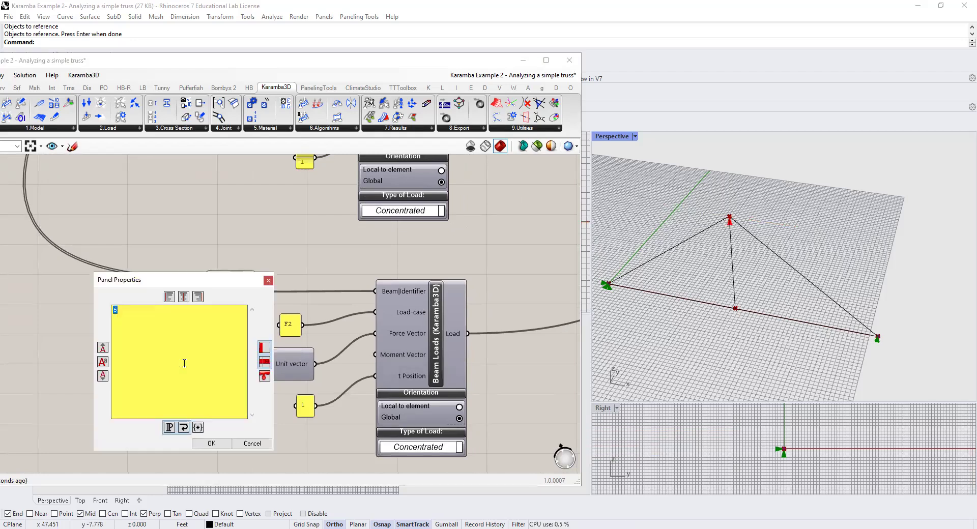
text(-05)
click(212, 444)
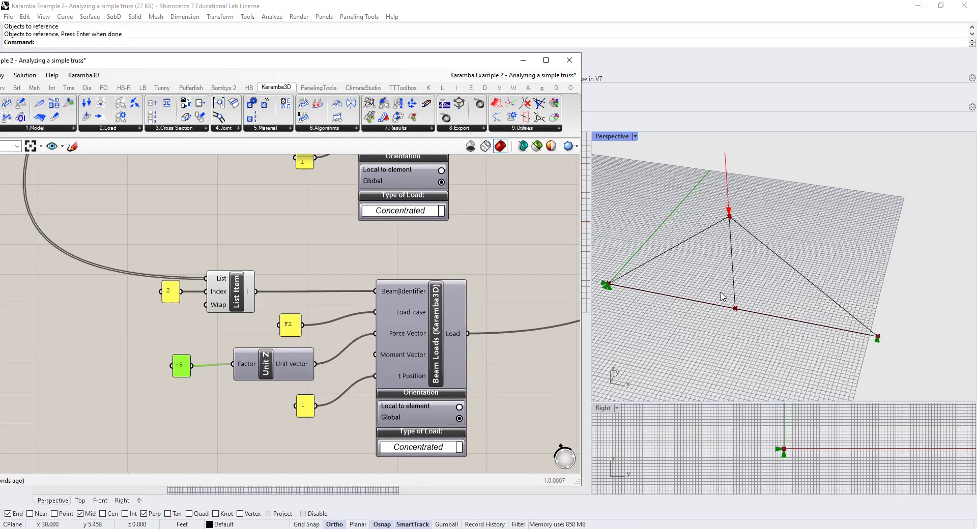
Set the t Position panel of the lower beam load to 0
double_click(310, 412)
text(0)
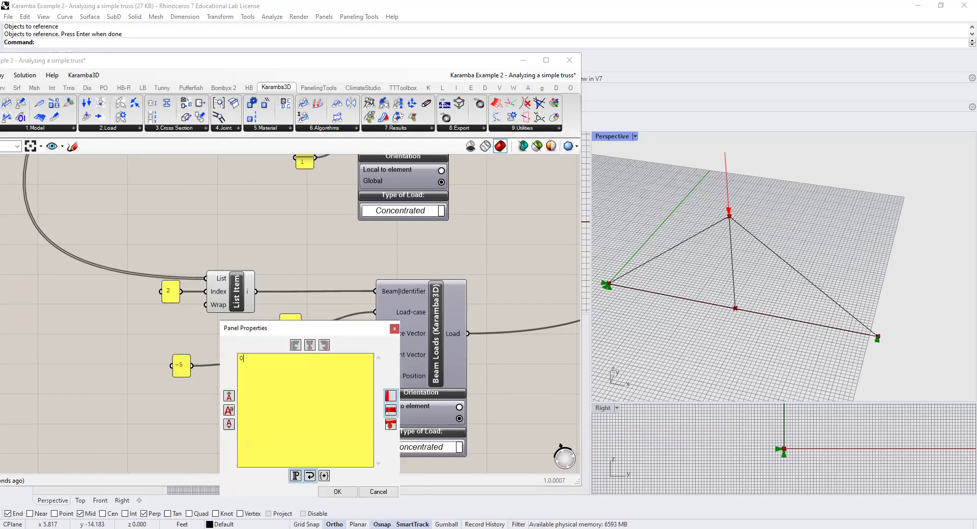
click(336, 491)
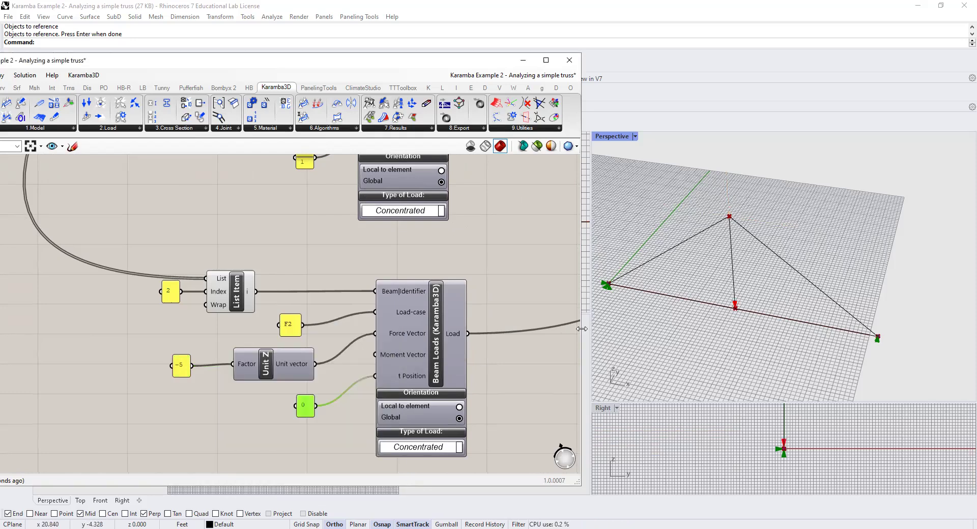
Add Load Case Combination Settings and Load-Case-Combinator components below the two Beam Loads components
scroll(497, 369, down, 4)
right_drag(317, 371, 246, 341)
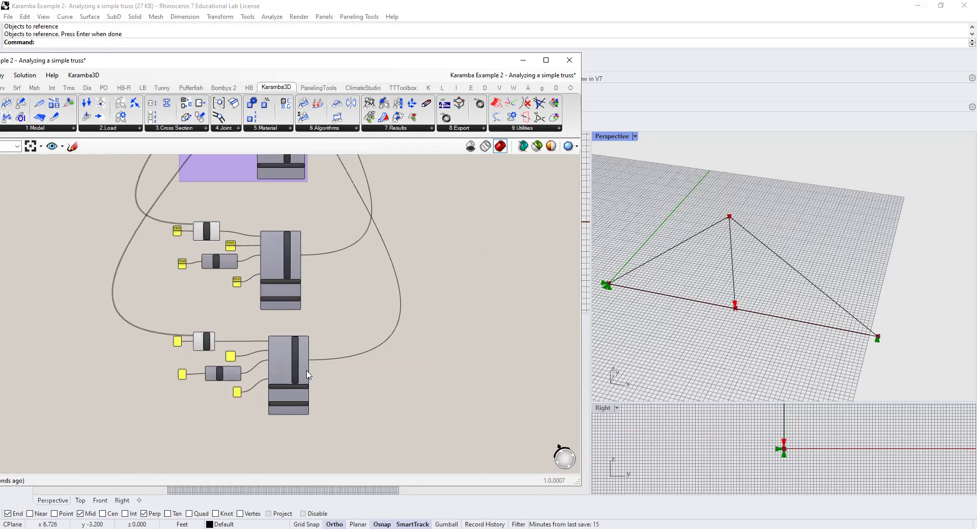
mouse_move(308, 375)
click(136, 129)
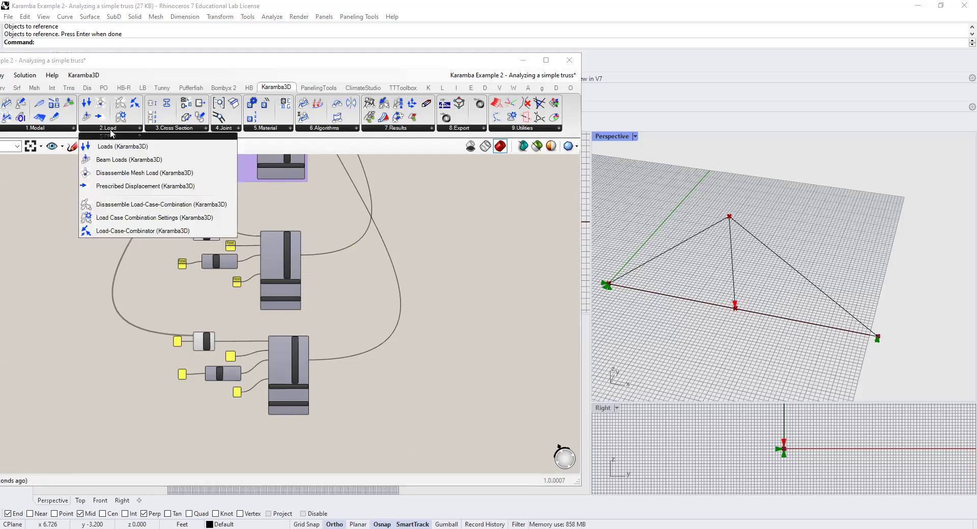
click(105, 217)
click(271, 350)
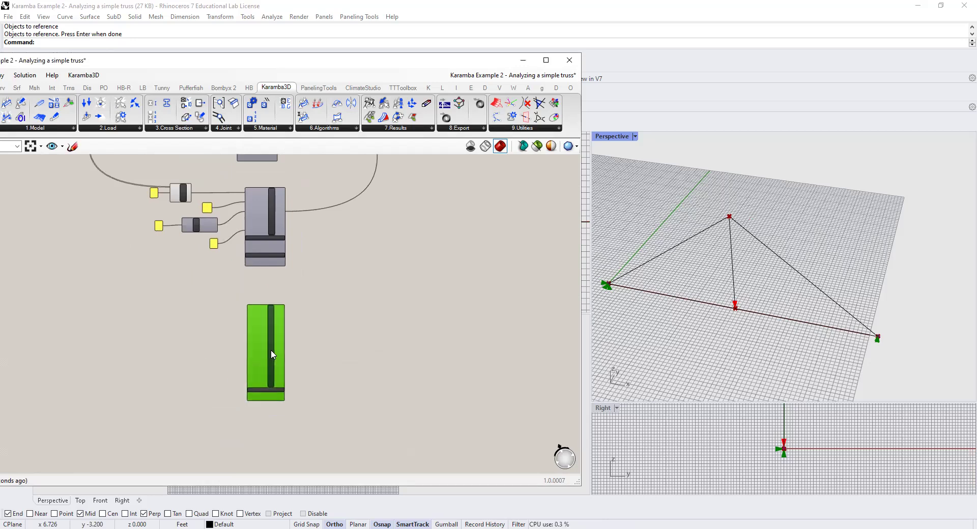
click(113, 130)
click(117, 231)
click(262, 441)
scroll(298, 407, up, 3)
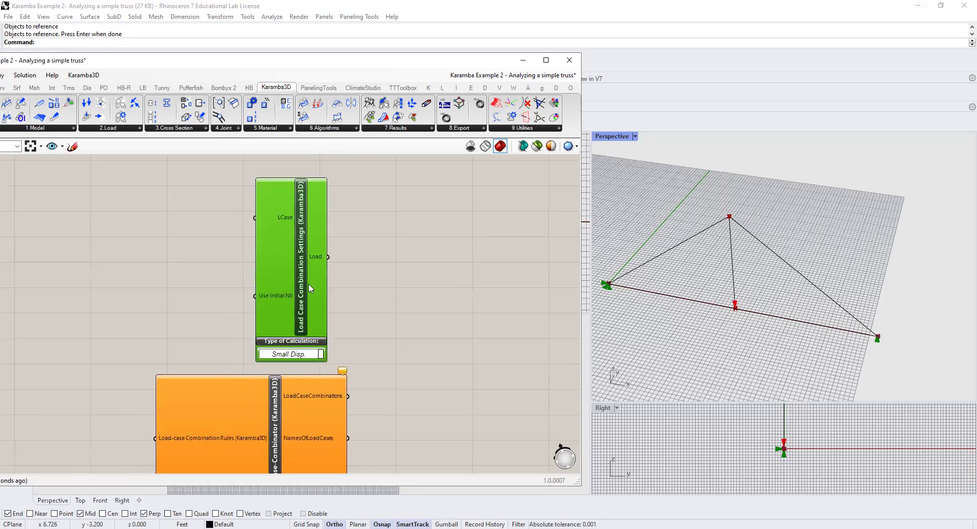
Feed a new panel containing Ft into the LCase input of Load Case Combination Settings
drag(310, 288, 329, 284)
double_click(211, 204)
text(//Ft)
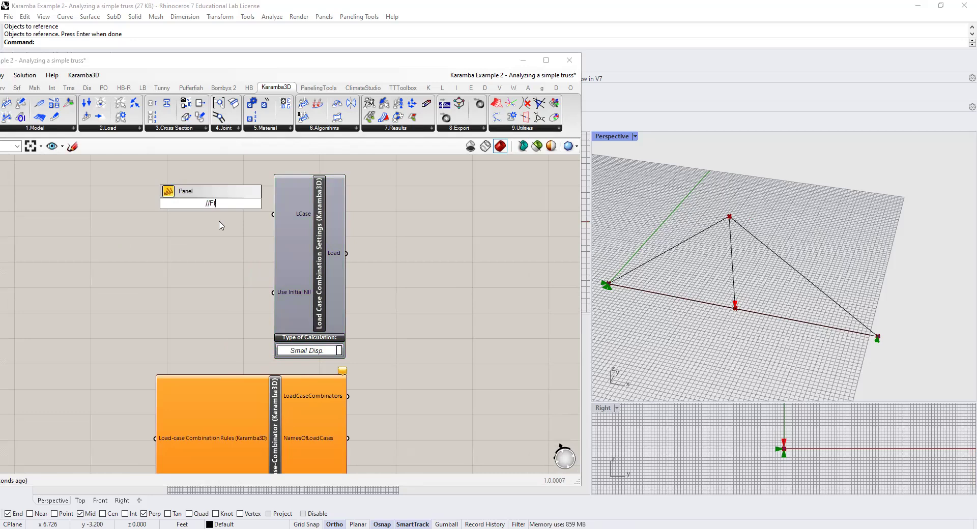
key(Return)
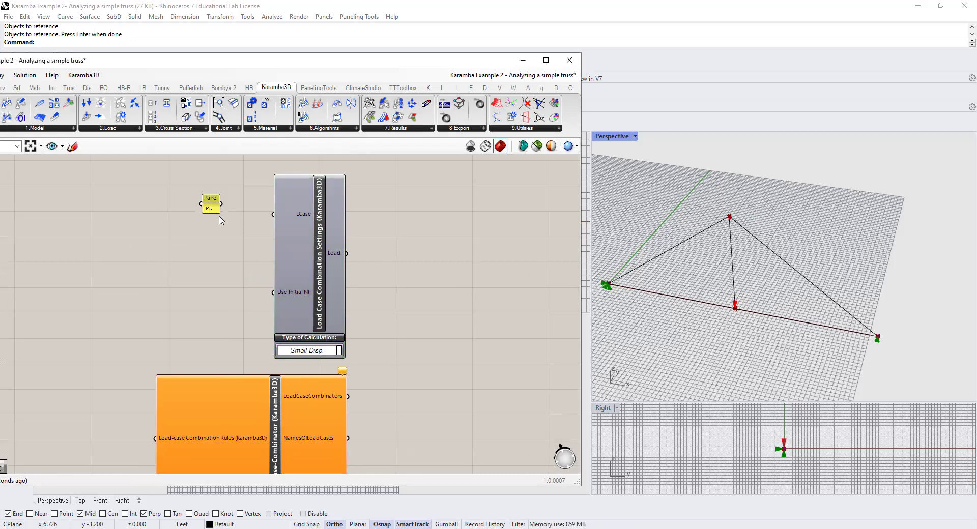
drag(221, 204, 271, 229)
Feed a new panel containing Ft=F1+F2 into the Load-Case-Combinator's Load-case Combination Rules input
right_drag(234, 294, 312, 248)
double_click(130, 388)
text(//)
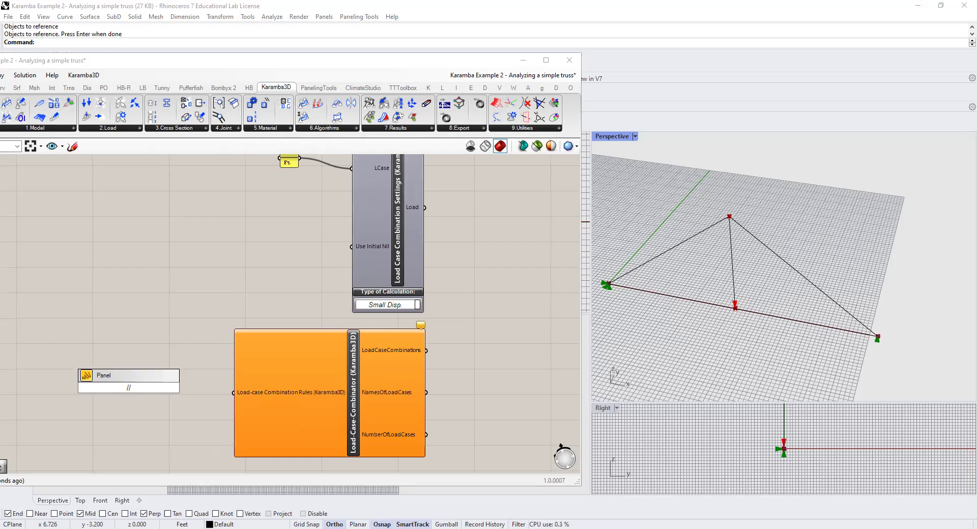
text(Ft= F1+F2)
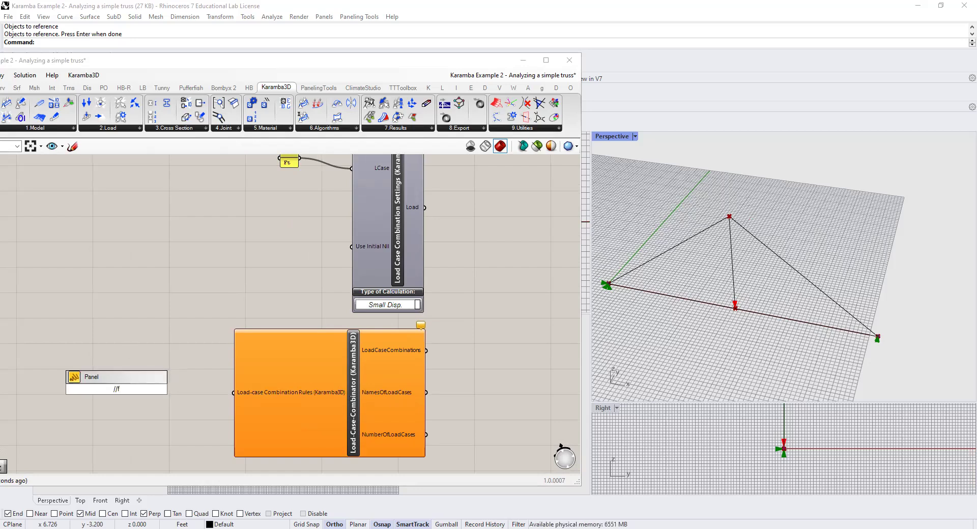
text(Ft=F1+F2)
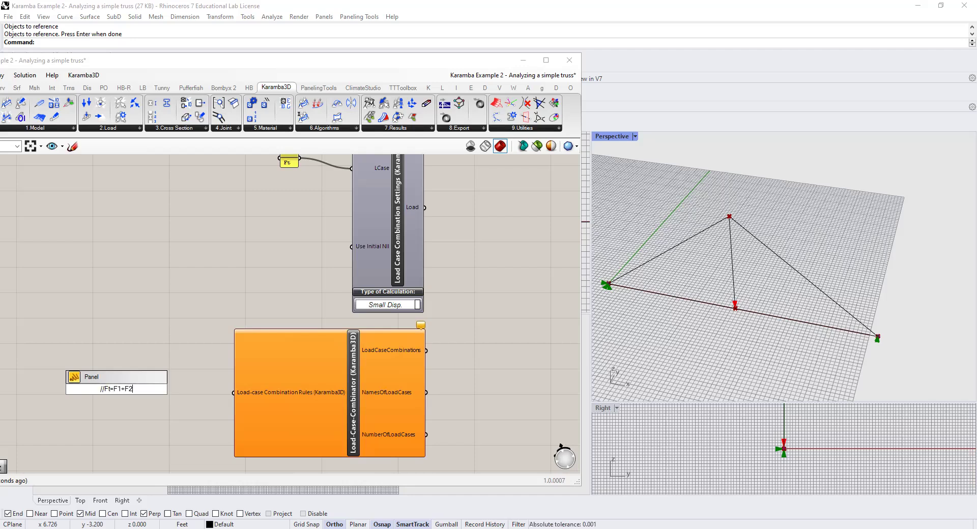
key(Return)
drag(138, 390, 237, 393)
Feed the combination settings' Load and the combinator's LoadCaseCombinations outputs into Assemble Model's Load input, keeping the existing connections
scroll(237, 391, down, 3)
right_drag(410, 354, 231, 401)
scroll(232, 405, down, 3)
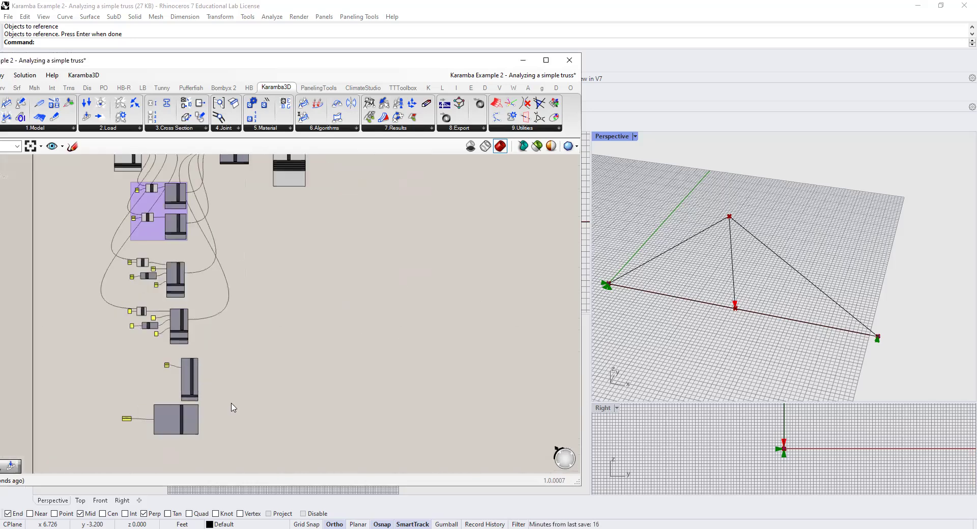
drag(237, 161, 262, 415)
scroll(216, 414, up, 4)
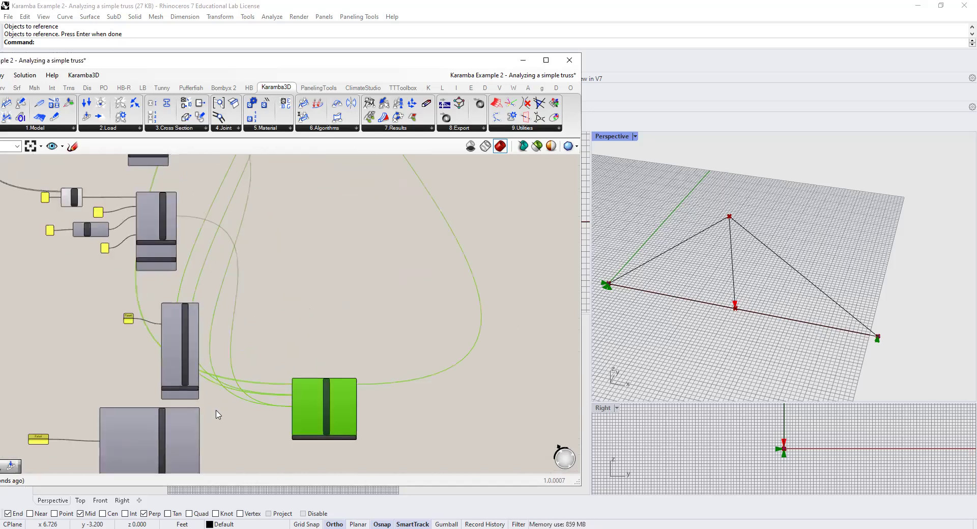
scroll(204, 322, up, 2)
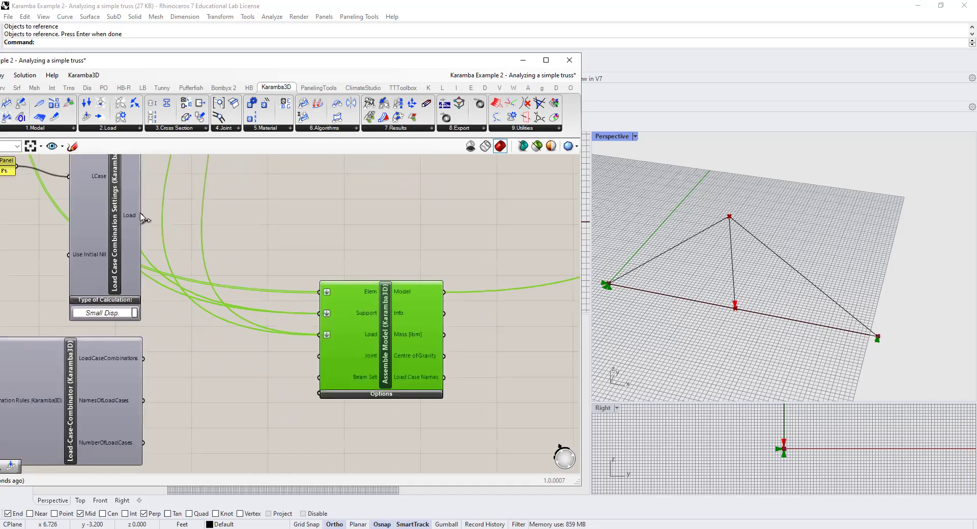
drag(142, 216, 320, 334)
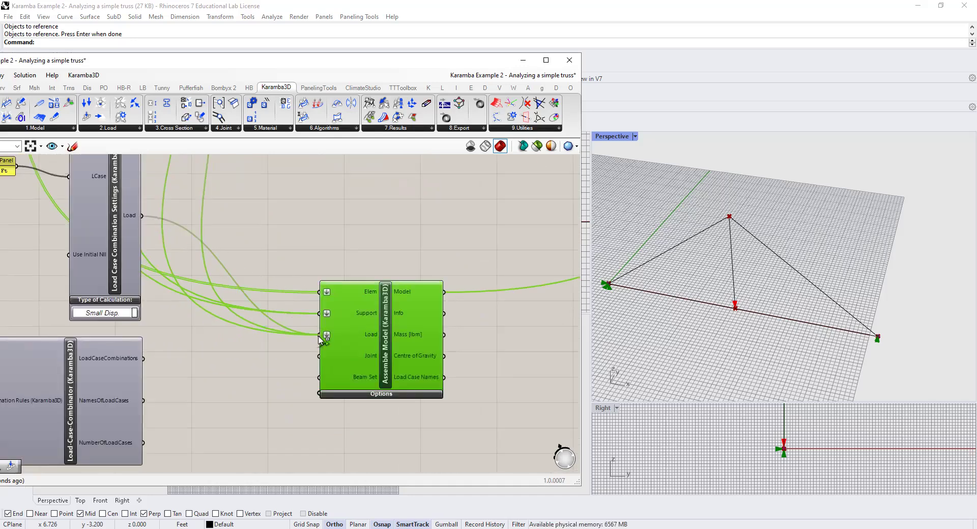
drag(143, 359, 320, 335)
Move Assemble Model back up the canvas beside the Model View component
scroll(302, 385, down, 3)
drag(305, 383, 292, 195)
right_drag(295, 207, 228, 350)
scroll(227, 351, up, 3)
drag(228, 352, 251, 223)
Choose Ft as the load case combination in Model View's Result Selection
scroll(333, 257, up, 3)
click(347, 258)
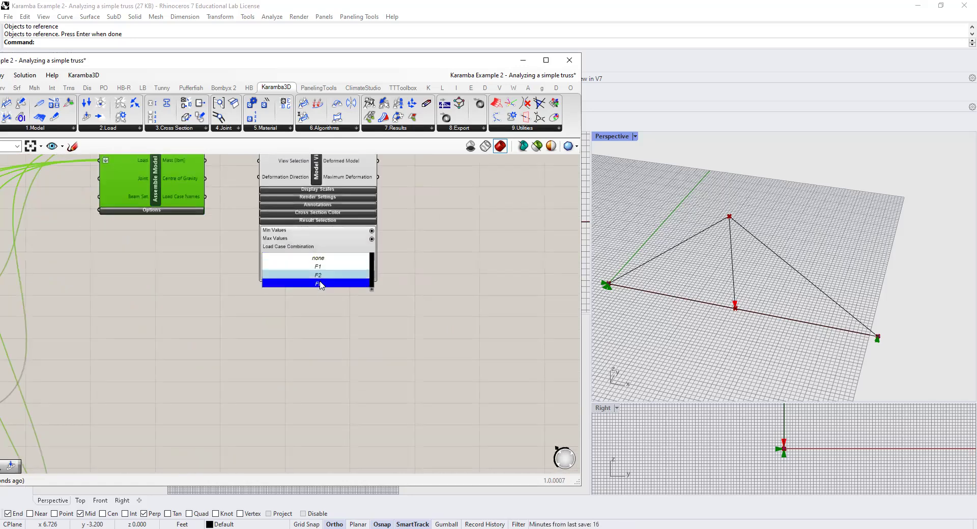
scroll(317, 285, up, 3)
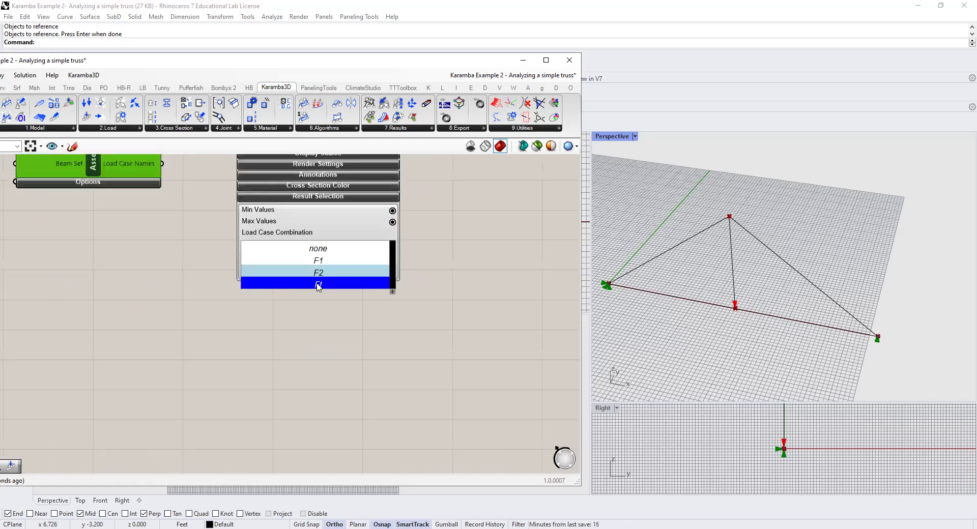
click(318, 285)
Move Model View farther from Assemble Model to leave room for another component between them
scroll(317, 315, down, 3)
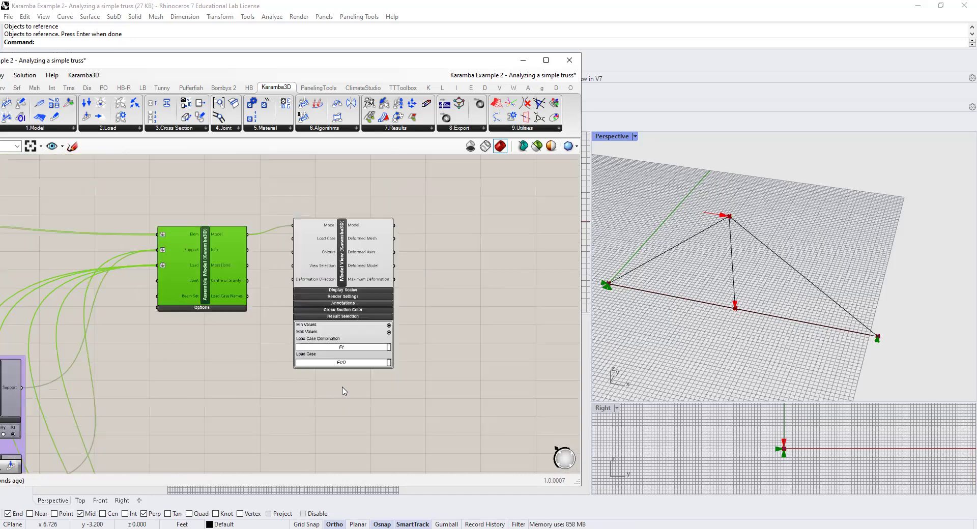
drag(356, 287, 489, 286)
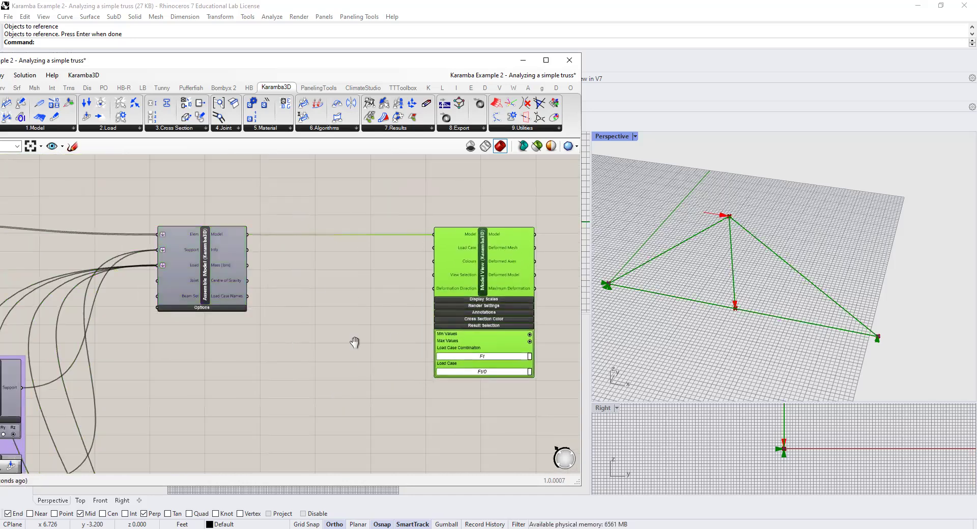
right_drag(351, 337, 289, 339)
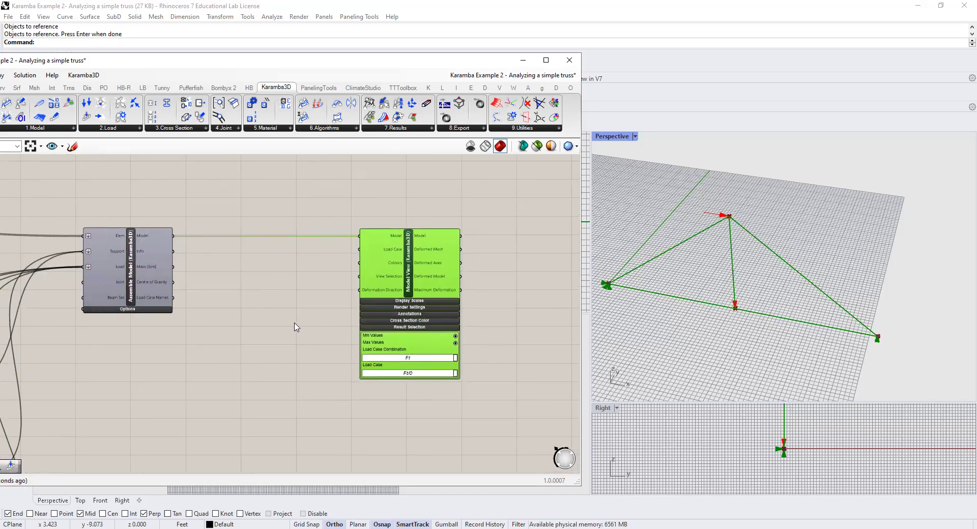
click(277, 345)
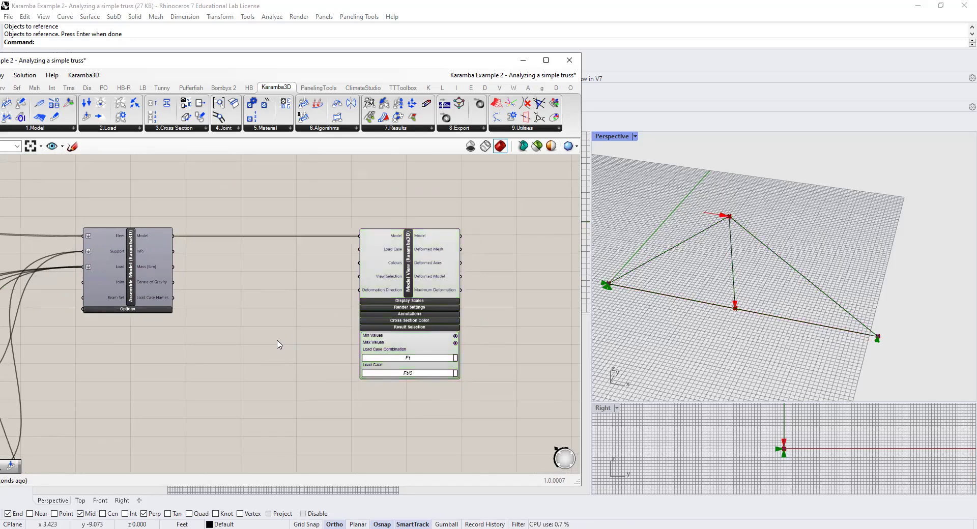
Add an Analyse component between Assemble Model and Model View, and feed it Assemble Model's Model output
click(339, 131)
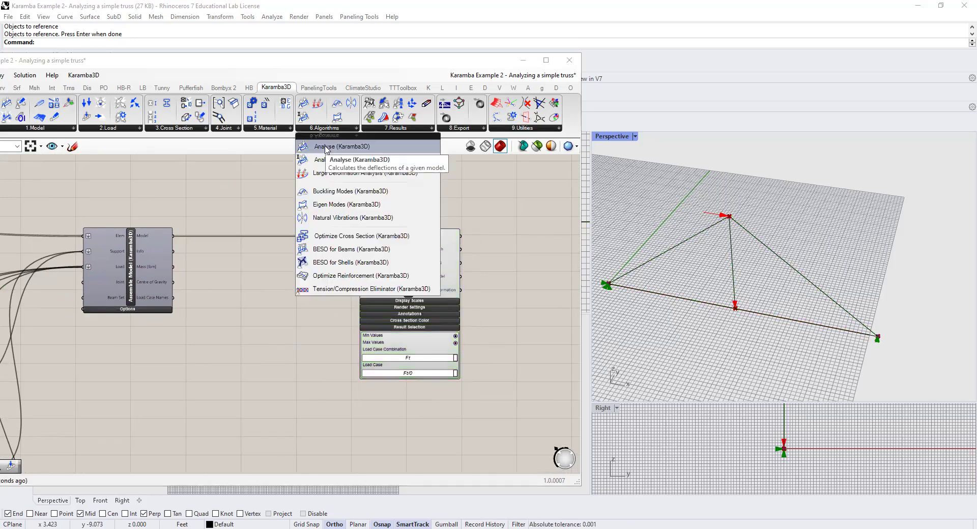
drag(325, 146, 260, 287)
scroll(176, 248, up, 2)
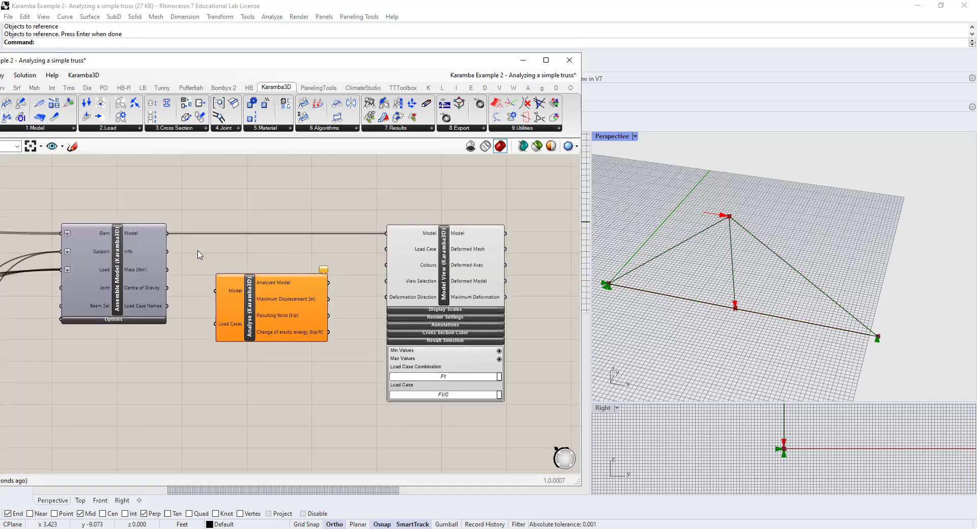
drag(161, 230, 218, 297)
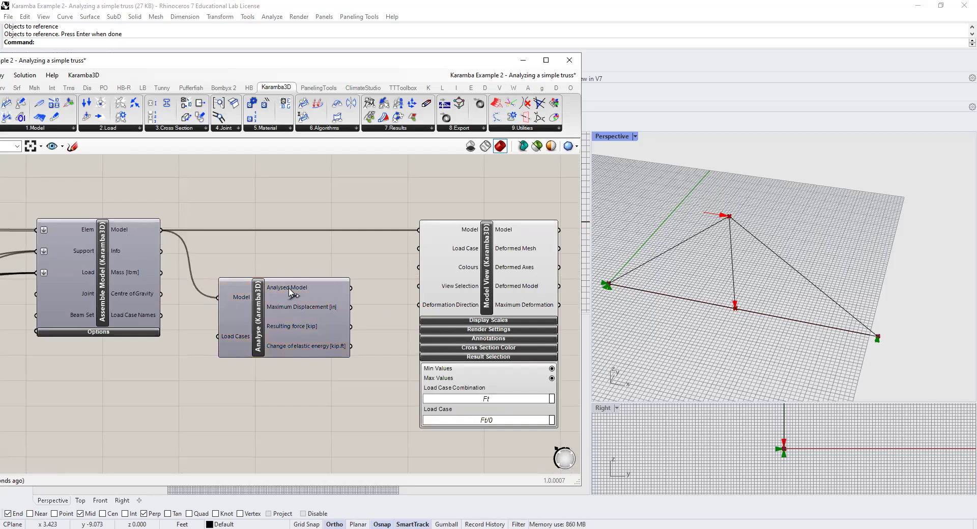
Feed Analyse's Analysed Model output into Model View's Model input, and space the two components out in line
drag(351, 288, 418, 231)
right_drag(373, 306, 244, 302)
drag(388, 273, 476, 283)
drag(169, 293, 234, 245)
Turn on Reactions in Model View's Display Scales to show the support reactions on the truss
right_drag(299, 354, 131, 321)
click(264, 292)
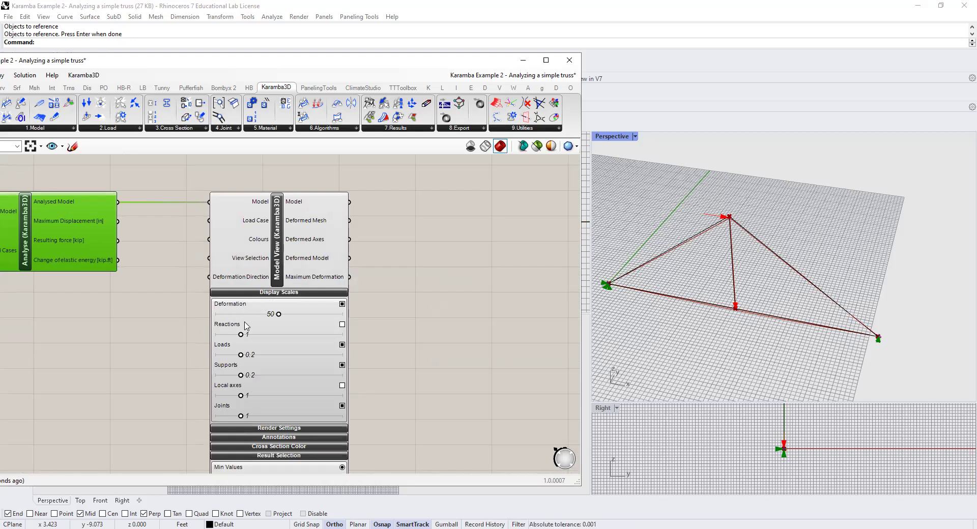
click(343, 325)
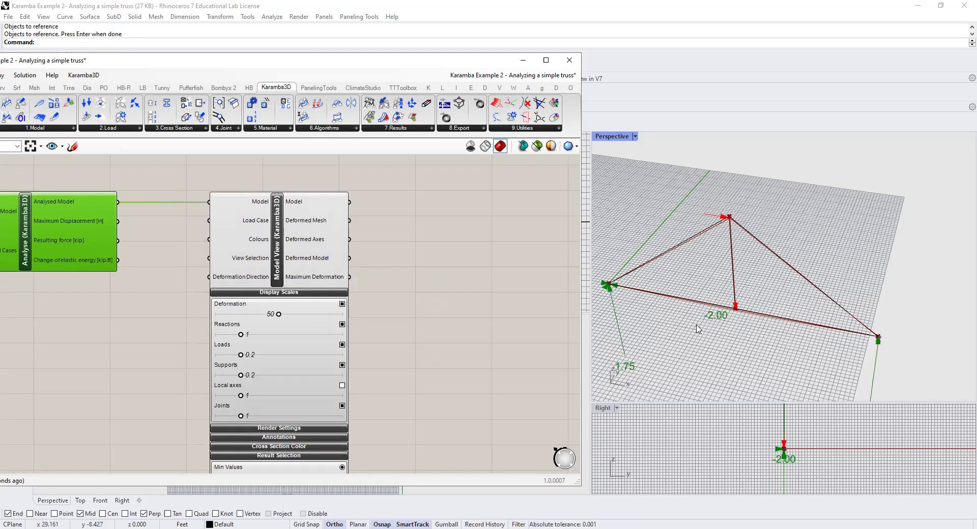
scroll(711, 346, down, 2)
scroll(711, 353, down, 2)
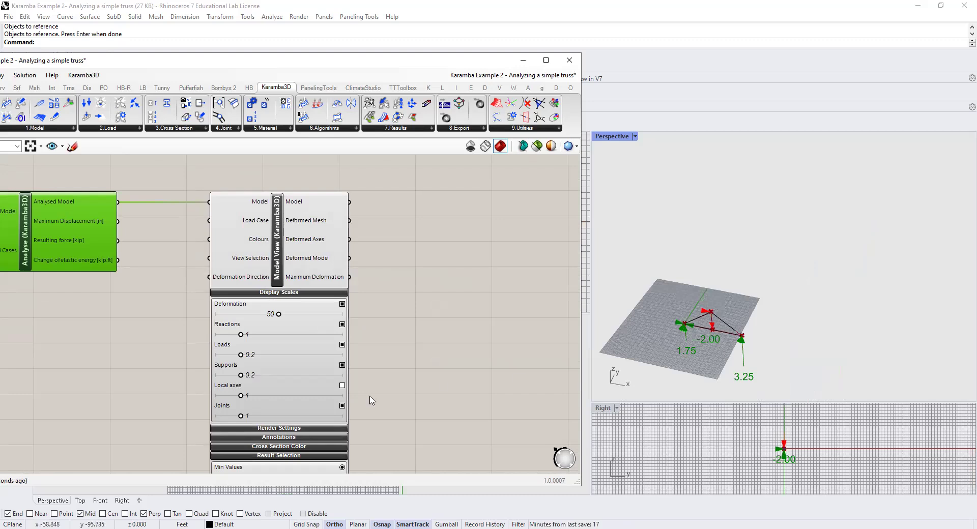
Set the Deformation display scale in Model View to 37.61
right_drag(401, 406, 383, 299)
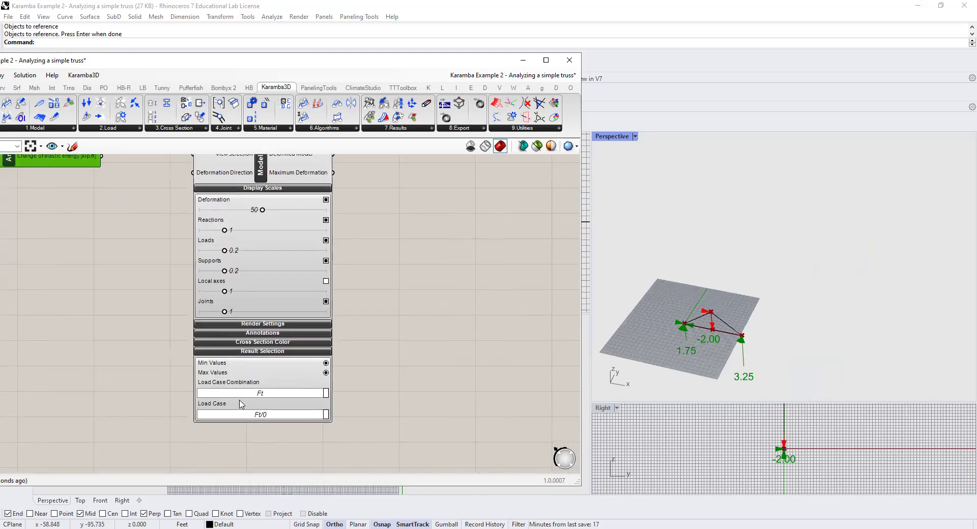
scroll(248, 217, up, 5)
drag(282, 201, 247, 201)
scroll(700, 340, up, 3)
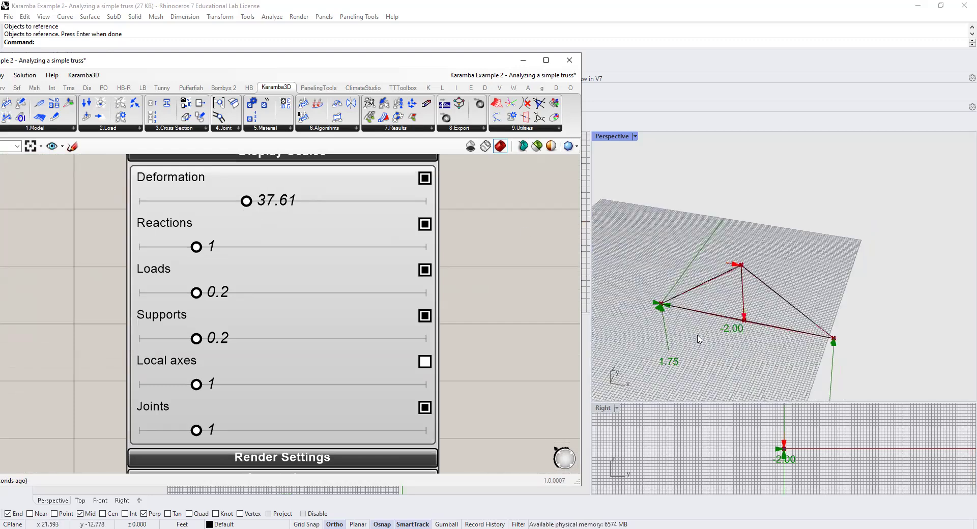
scroll(702, 351, up, 1)
scroll(704, 312, up, 1)
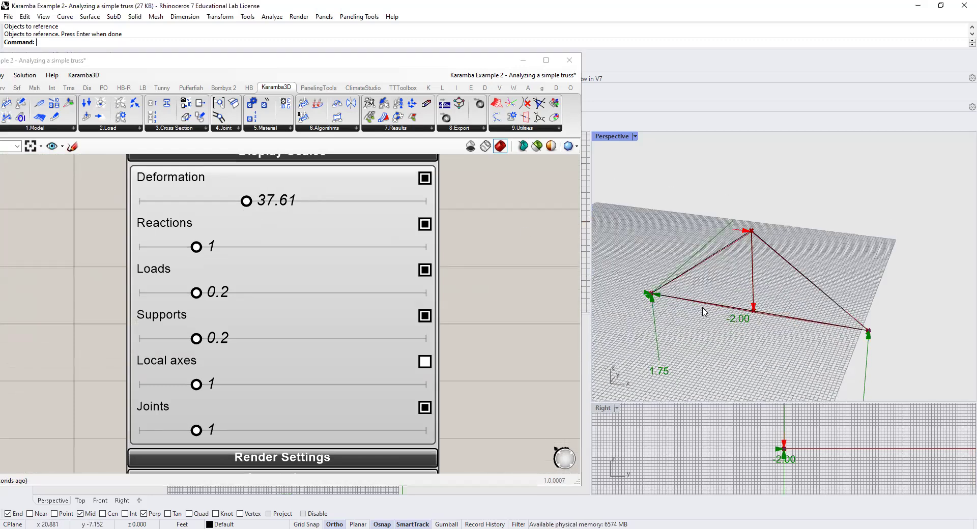
Set the Reactions display scale in Model View to 0.53
drag(196, 246, 171, 248)
scroll(279, 312, down, 1)
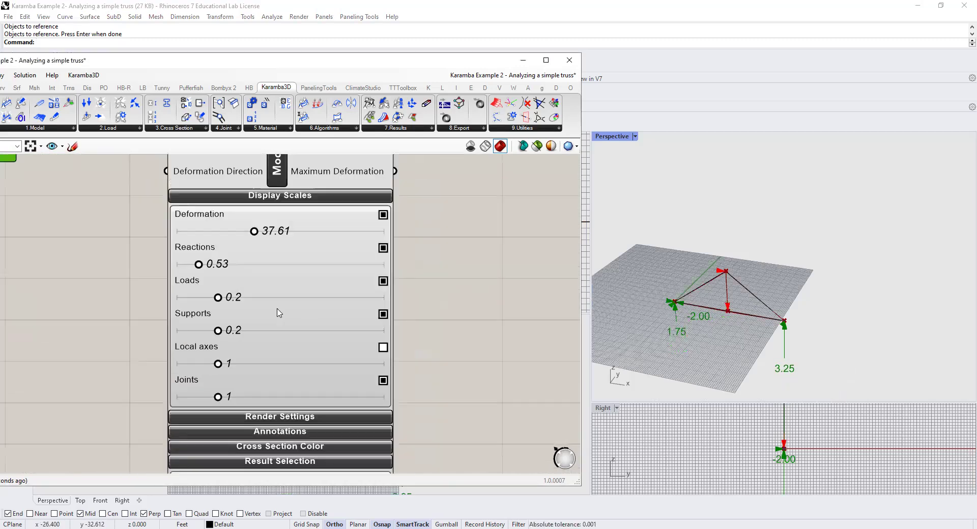
scroll(464, 248, down, 3)
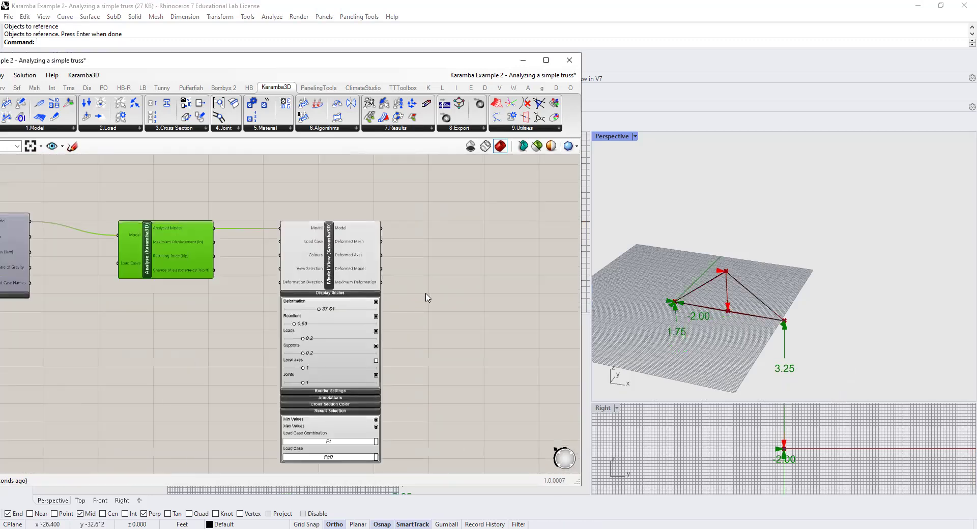
scroll(741, 283, up, 2)
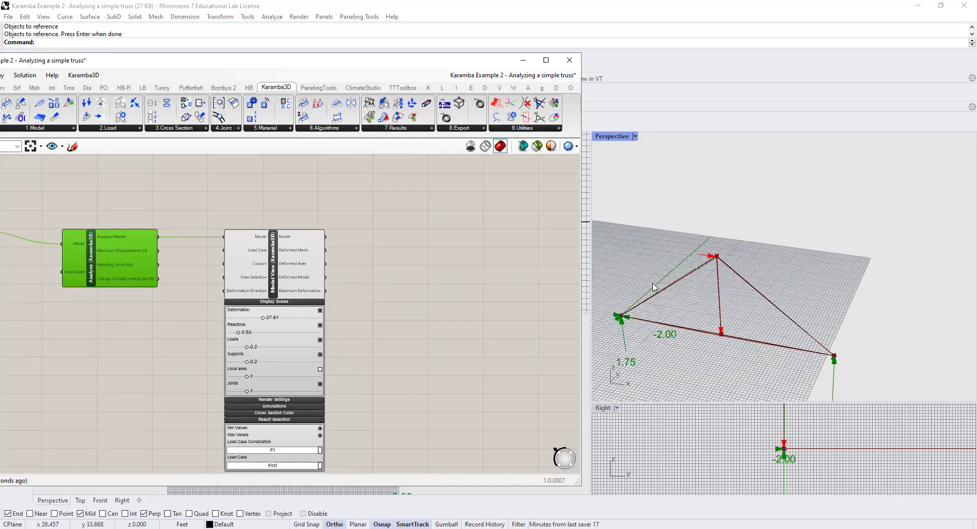
Add a Beam View component to the canvas after Model View
click(397, 128)
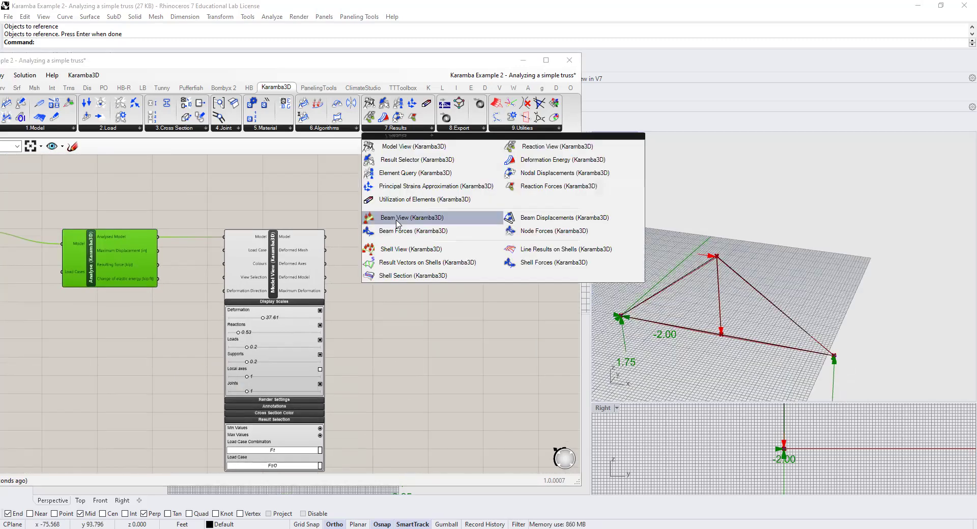
drag(397, 223, 488, 283)
scroll(357, 248, up, 2)
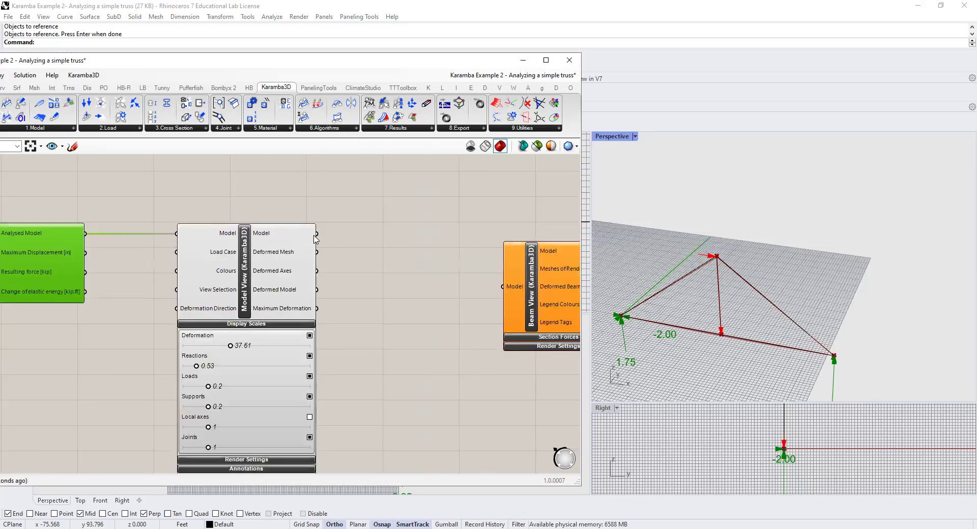
Connect Model View's Model output to Beam View's Model input, and turn off Cross section rendering in Beam View's Render Settings
drag(316, 233, 502, 288)
right_drag(438, 320, 256, 274)
click(375, 292)
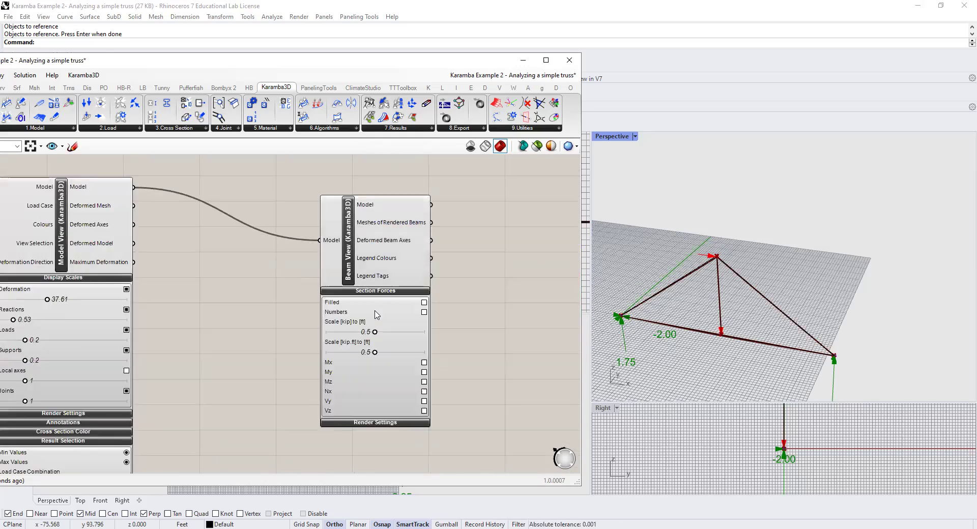
click(370, 423)
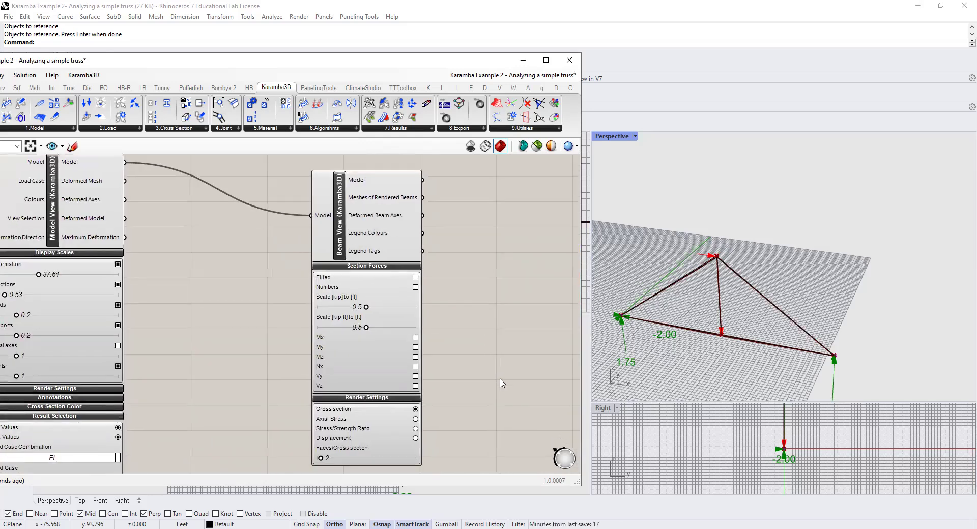
click(416, 414)
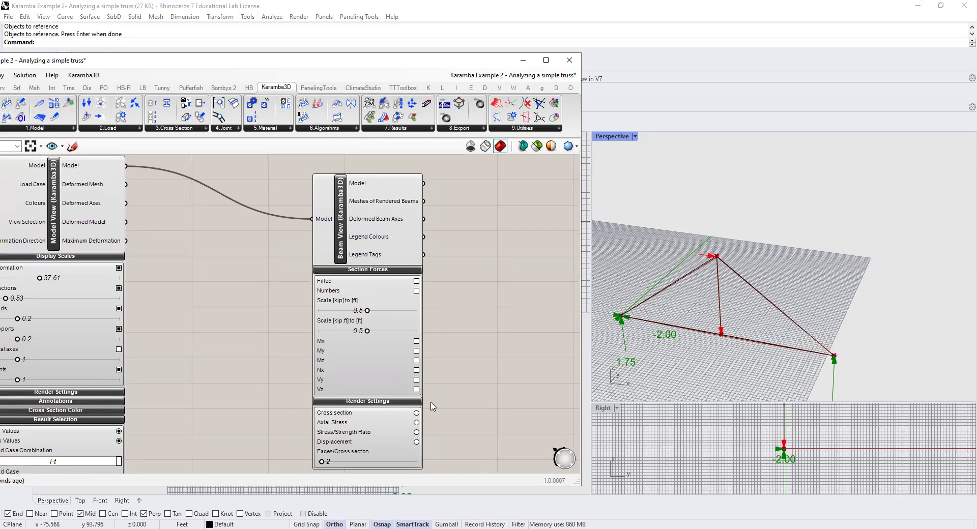
Display the Nx section forces in Beam View as filled diagrams with numbers
scroll(356, 351, up, 2)
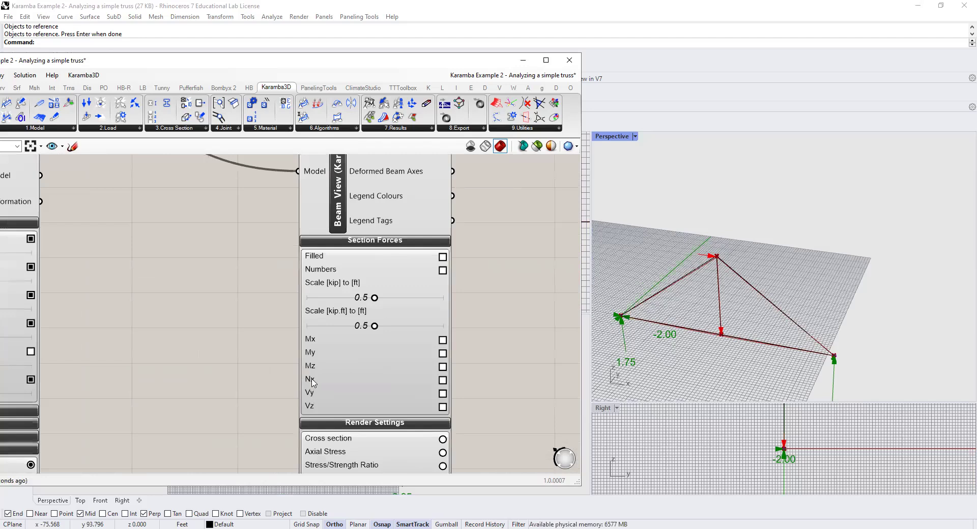
click(443, 381)
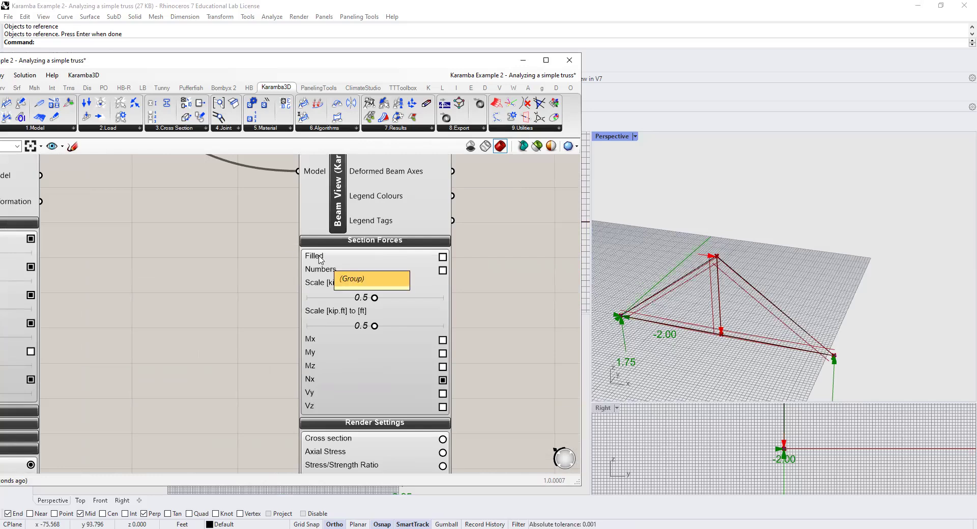
click(442, 257)
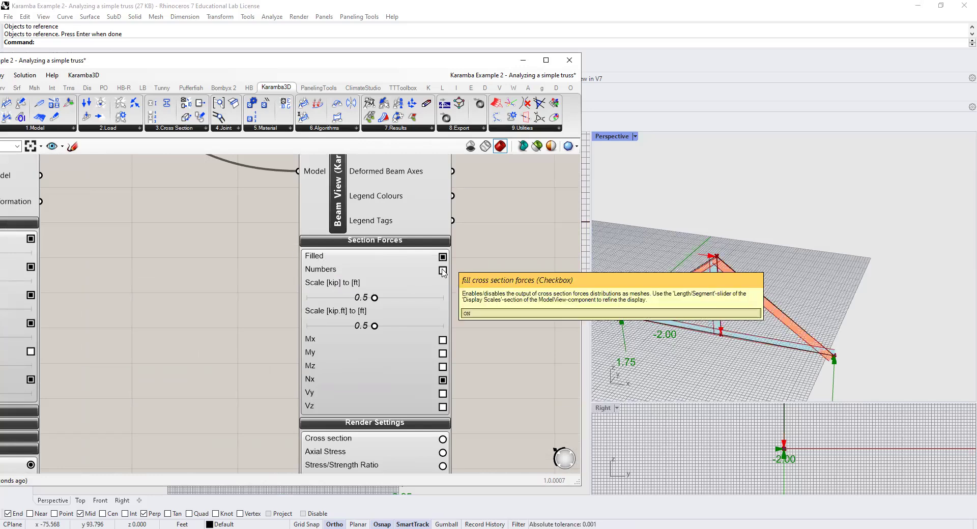
click(442, 270)
Enlarge the Front viewport to show the truss, and set Beam View's Scale [kip] to [ft] to 1
scroll(743, 286, up, 3)
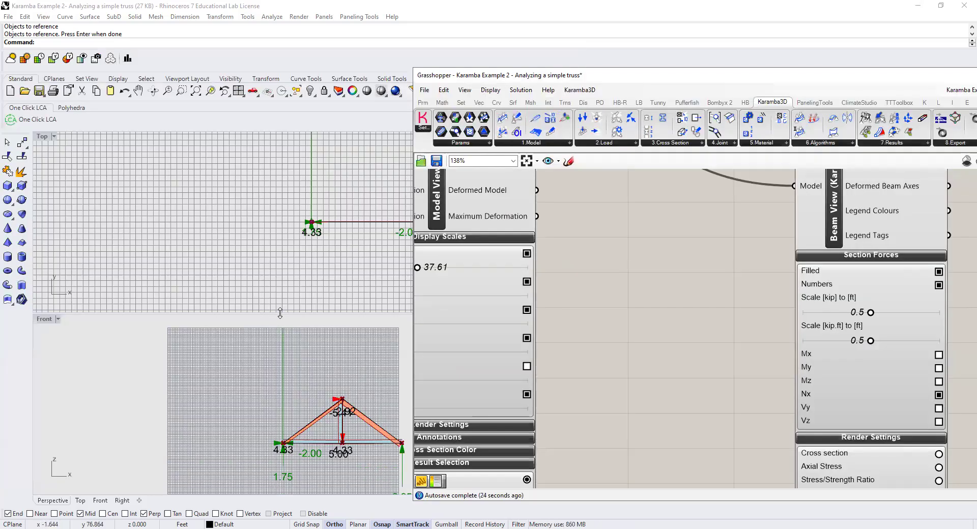
drag(280, 312, 280, 233)
scroll(210, 335, up, 5)
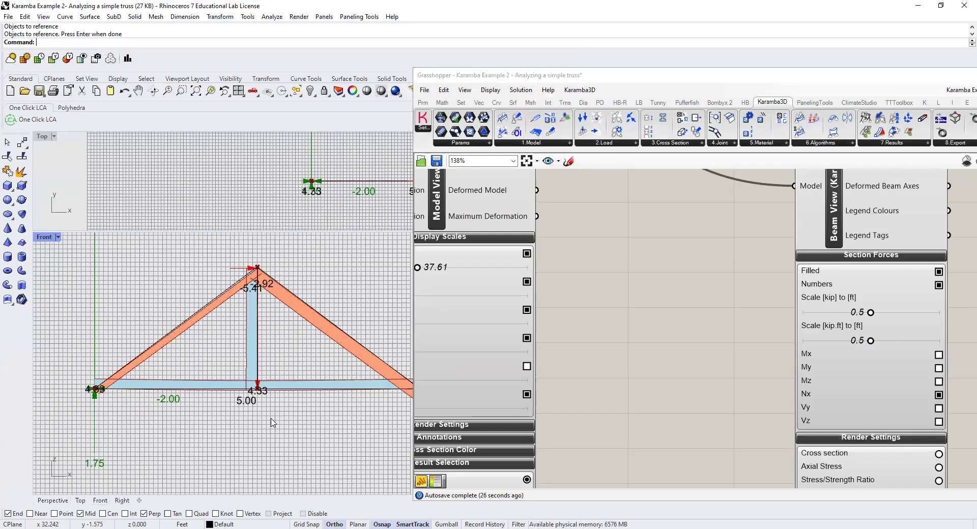
right_drag(250, 418, 244, 413)
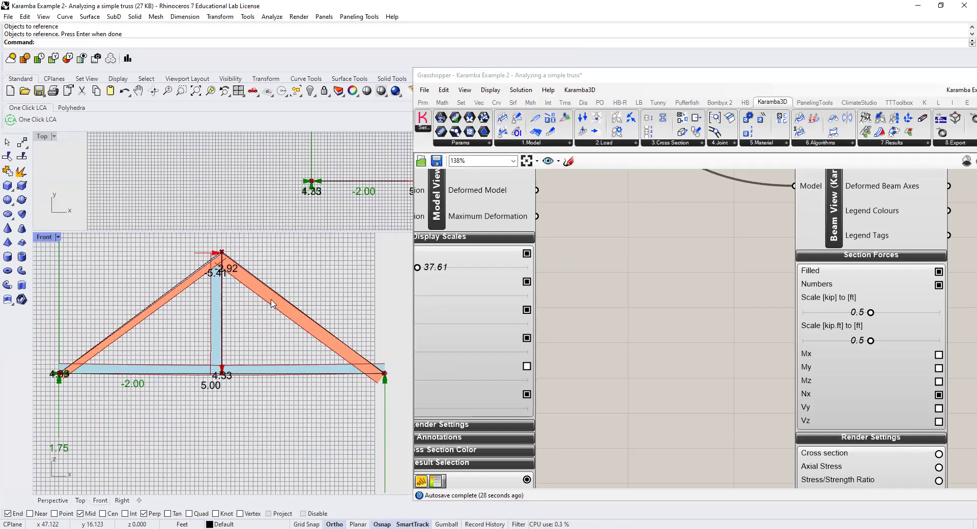
scroll(260, 294, up, 3)
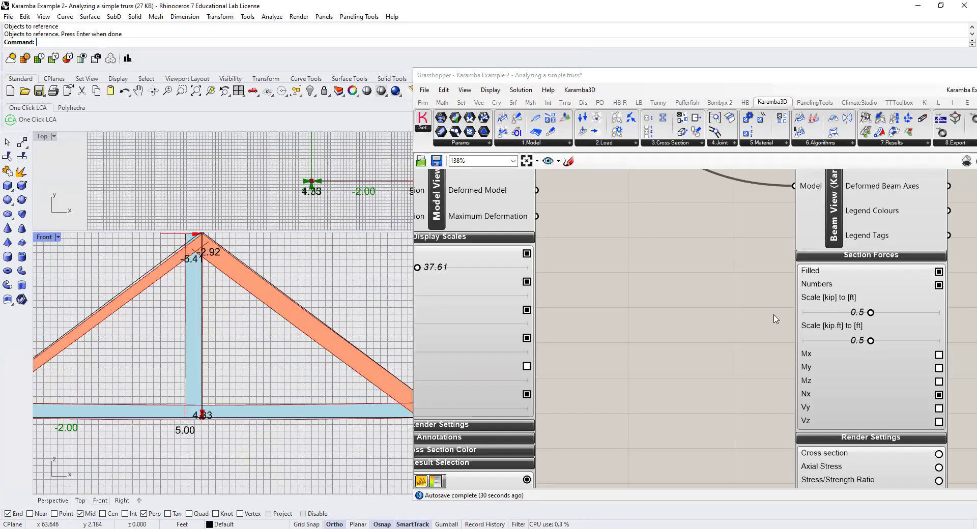
drag(871, 314, 947, 314)
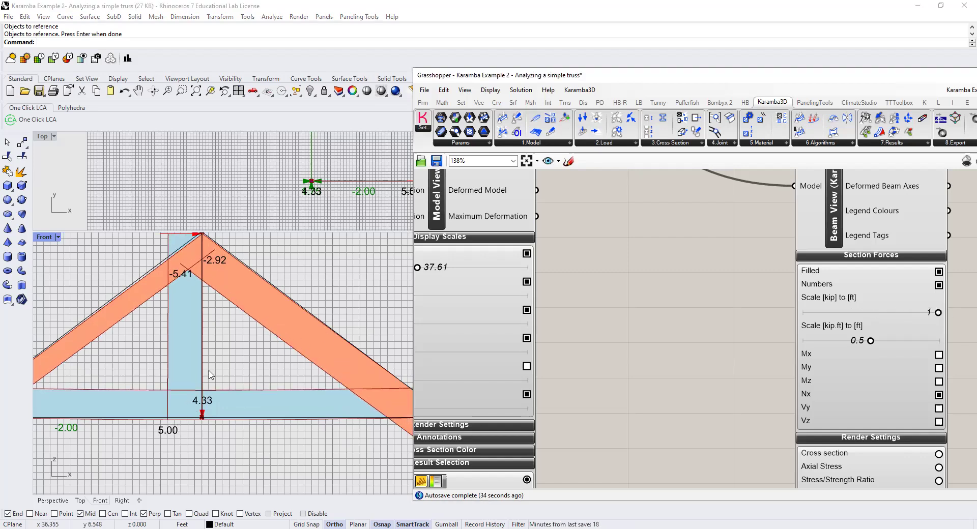
Examine the axial force diagrams and values of the truss members in the Front viewport
right_drag(239, 350, 267, 352)
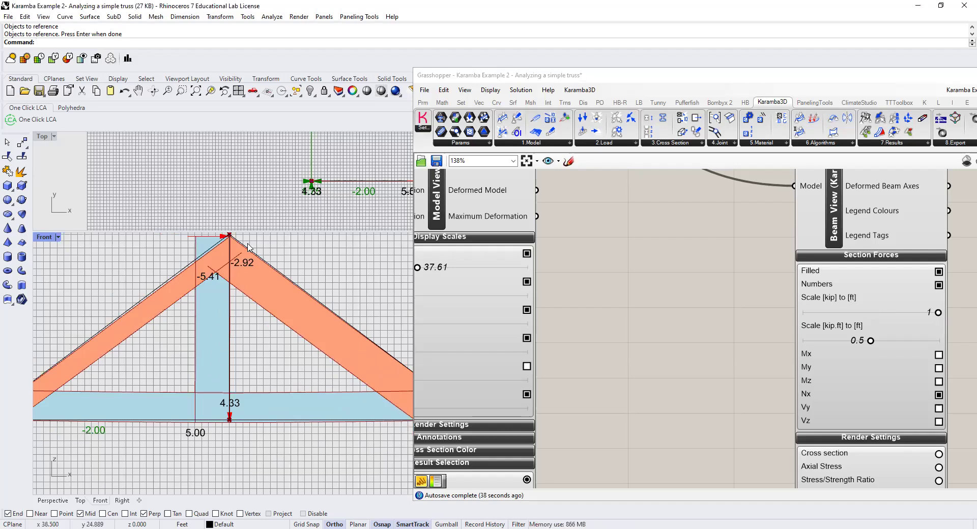
right_drag(224, 439, 217, 394)
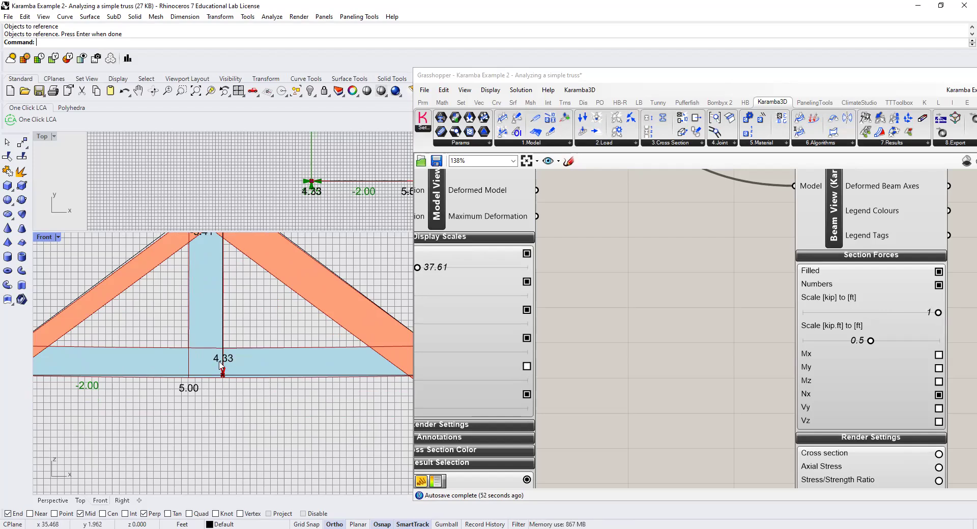
scroll(231, 366, down, 4)
right_drag(239, 375, 124, 442)
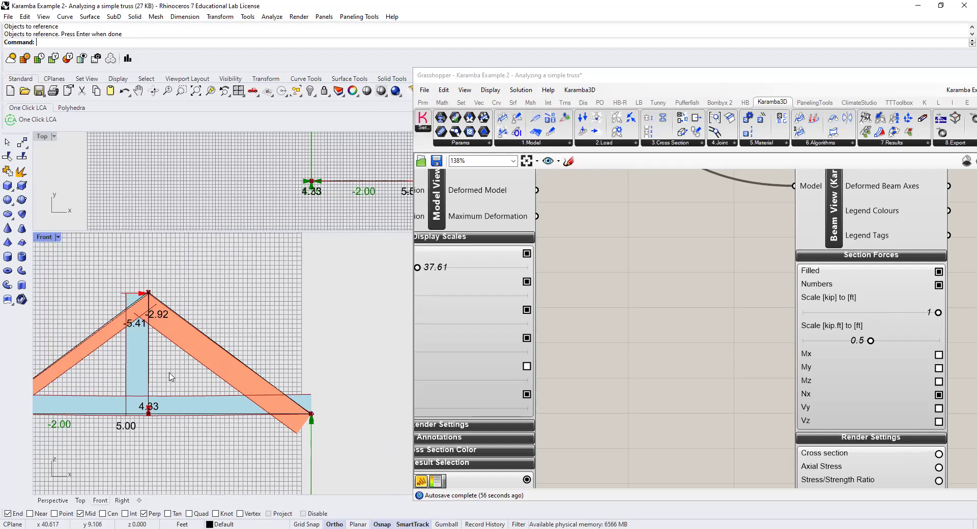
scroll(589, 336, down, 2)
Rearrange the Beam View and Model View components on the canvas beside the Analyse component
scroll(630, 333, down, 3)
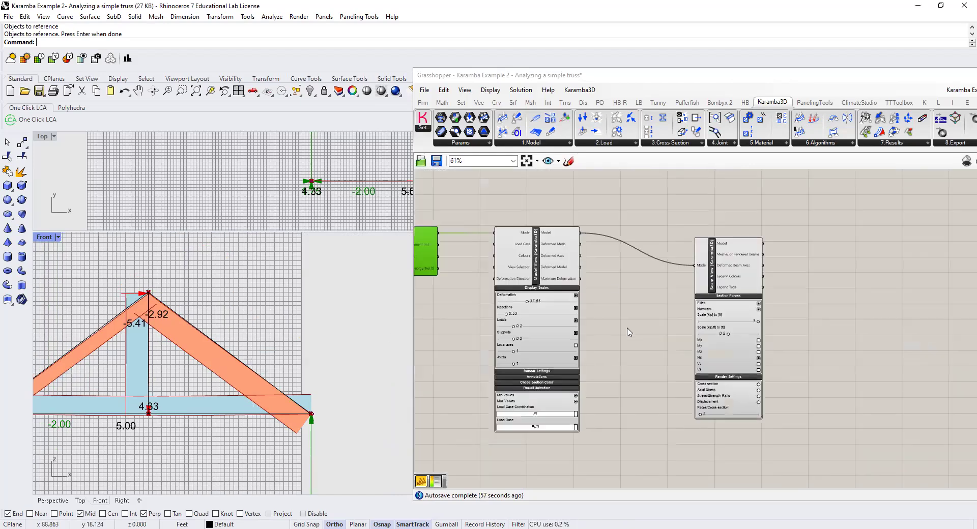
right_drag(609, 293, 669, 312)
drag(772, 281, 771, 254)
click(592, 255)
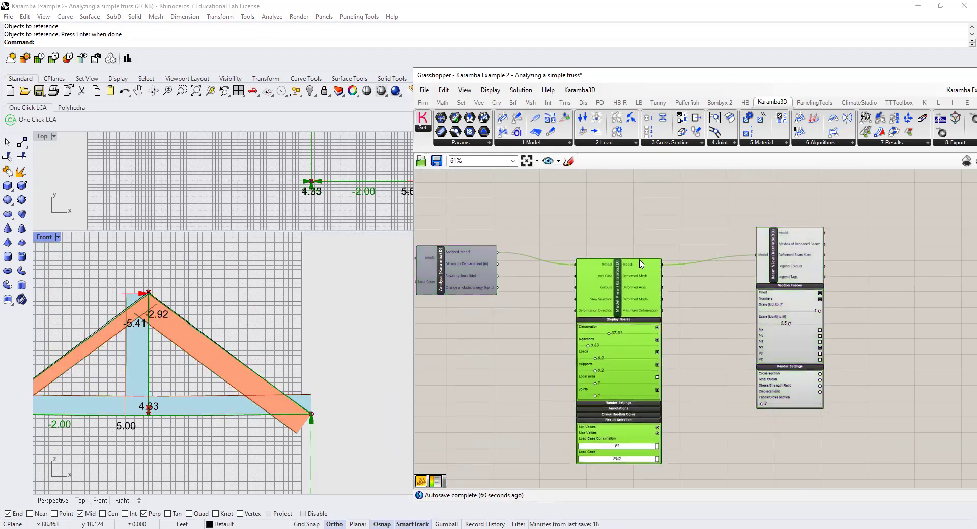
Select Ft as the Load Case Combination in Model View's Result Selection
scroll(625, 267, up, 3)
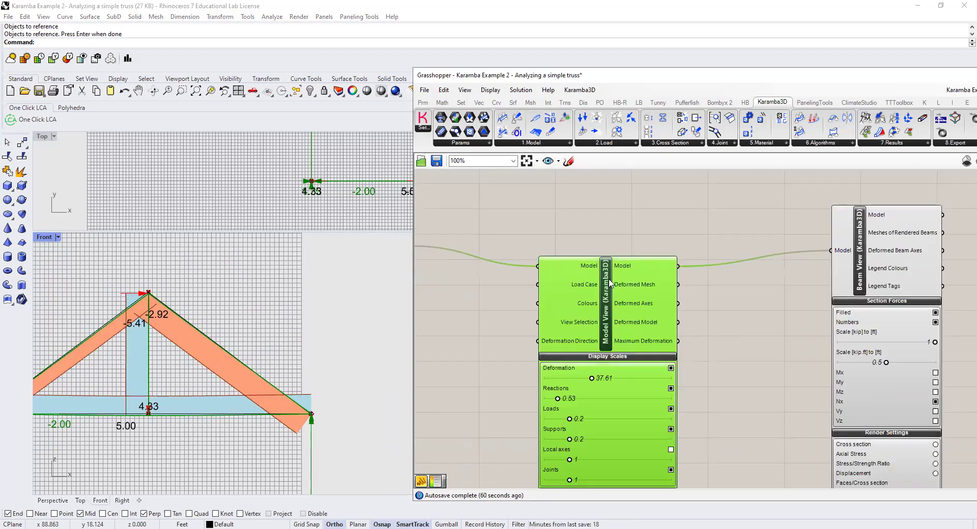
right_drag(737, 313, 718, 210)
right_drag(597, 407, 598, 355)
click(598, 408)
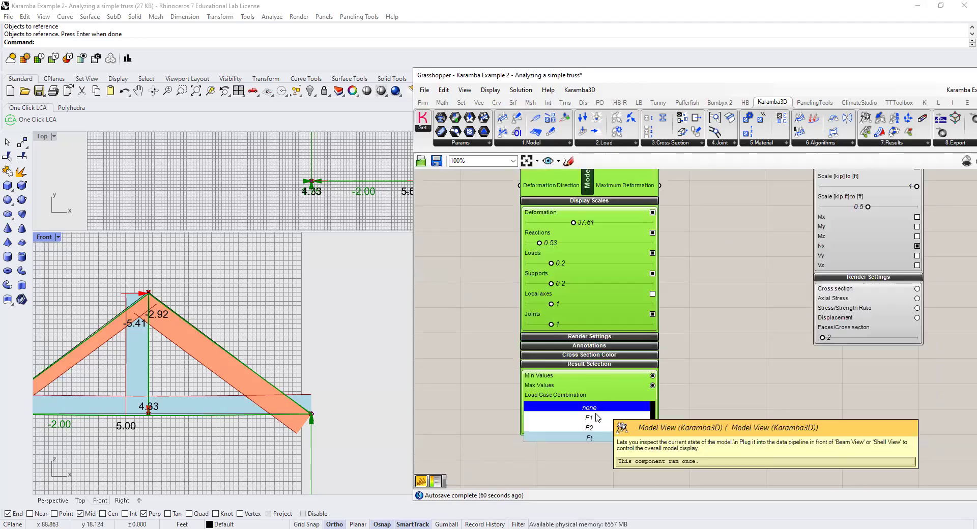
click(590, 437)
Wire Analyse's Analysed Model output directly into Beam View, bypassing Model View, to compare the axial forces on the truss
scroll(682, 355, down, 3)
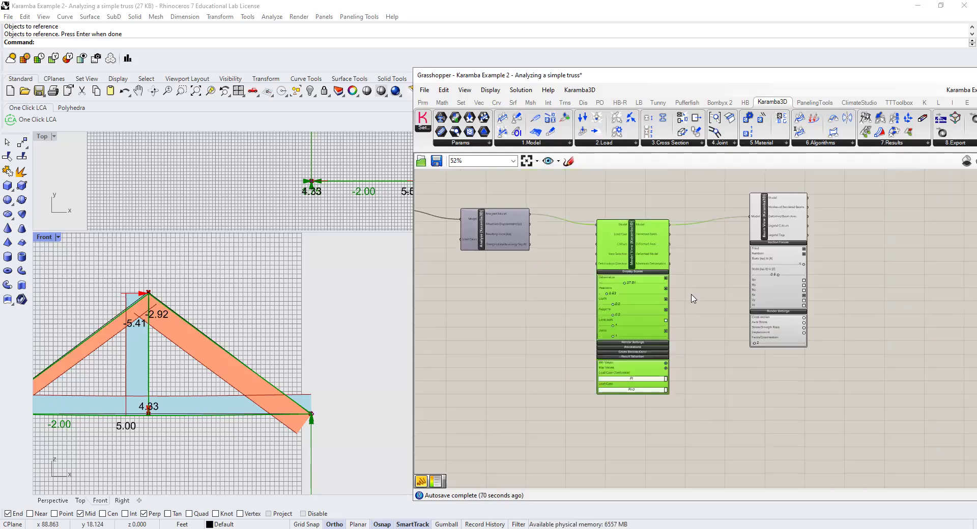
scroll(495, 296, up, 1)
scroll(494, 282, up, 2)
drag(538, 279, 959, 284)
right_drag(913, 315, 795, 288)
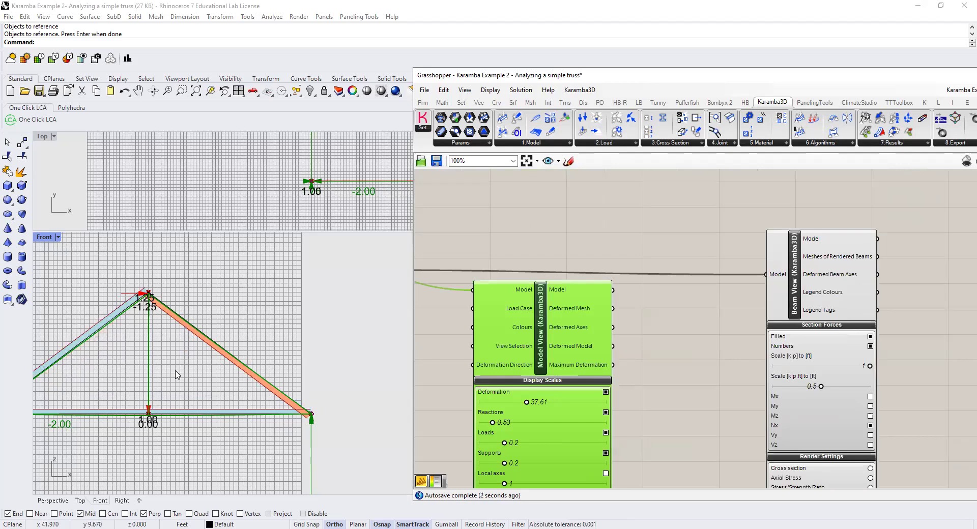
right_drag(177, 375, 243, 354)
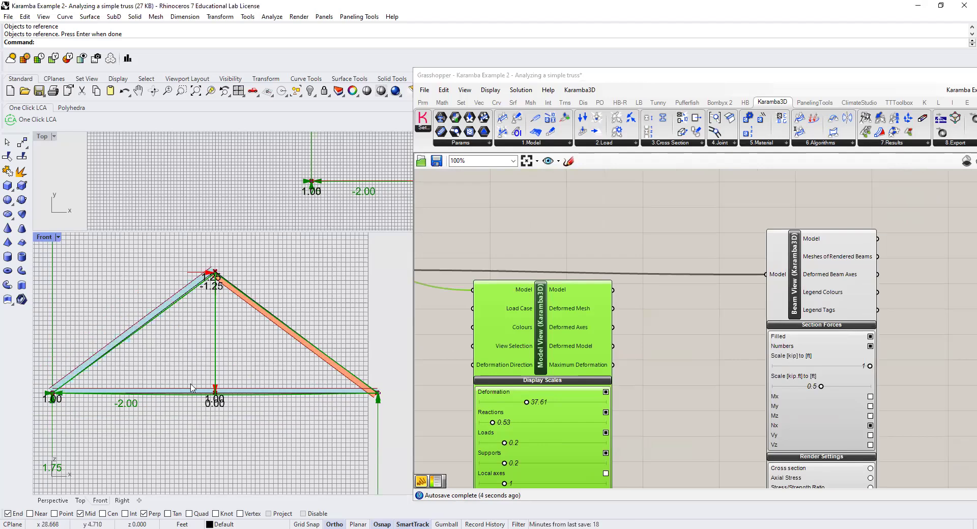
Read the analysed model's load case combinations and default result selection in an enlarged panel, and delete the panel
right_drag(426, 199, 511, 216)
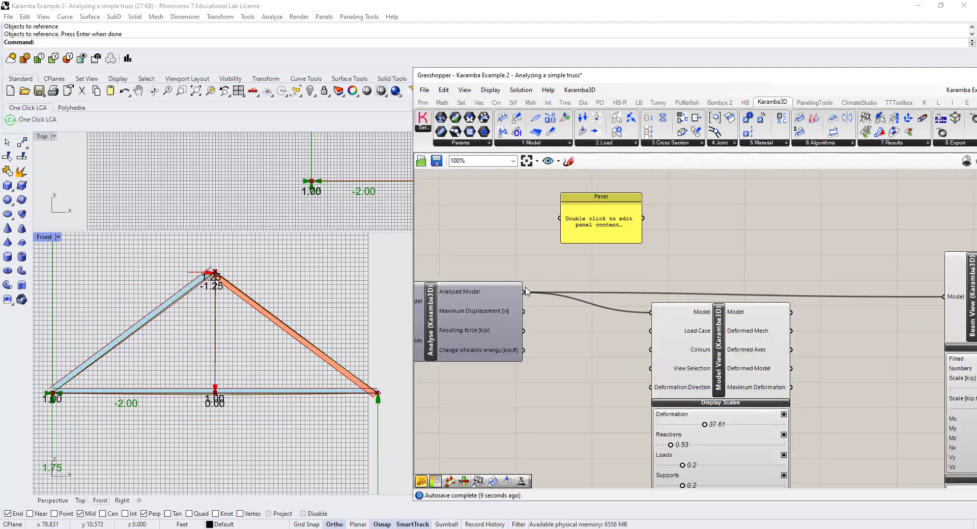
drag(523, 291, 559, 218)
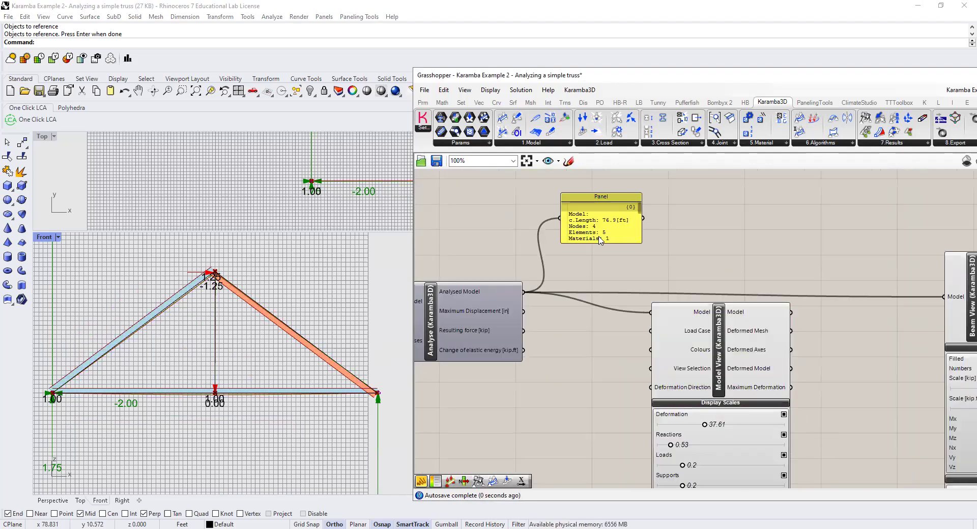
drag(641, 243, 787, 356)
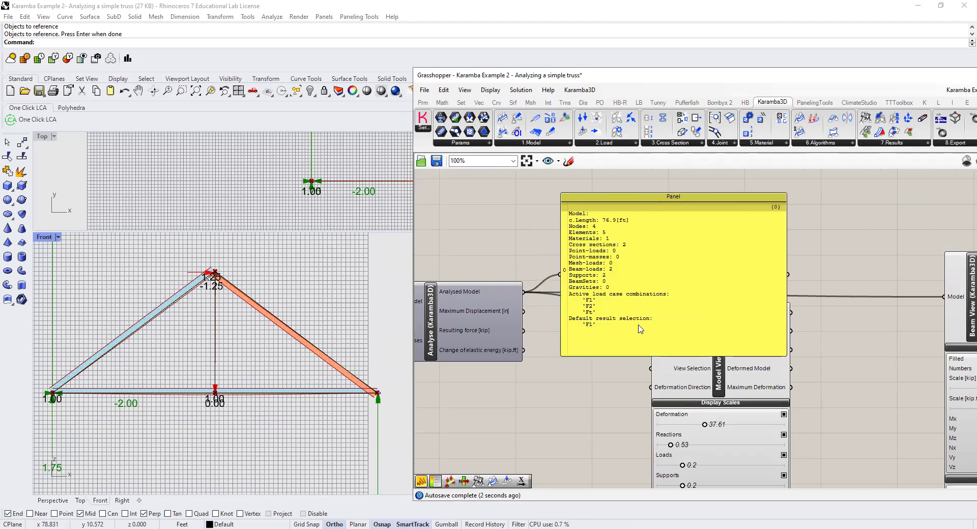
click(590, 330)
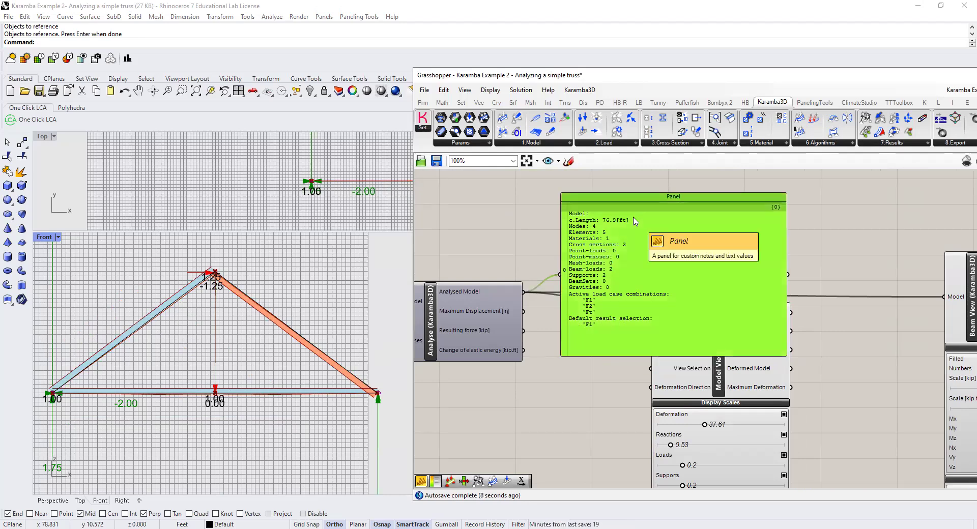
key(Delete)
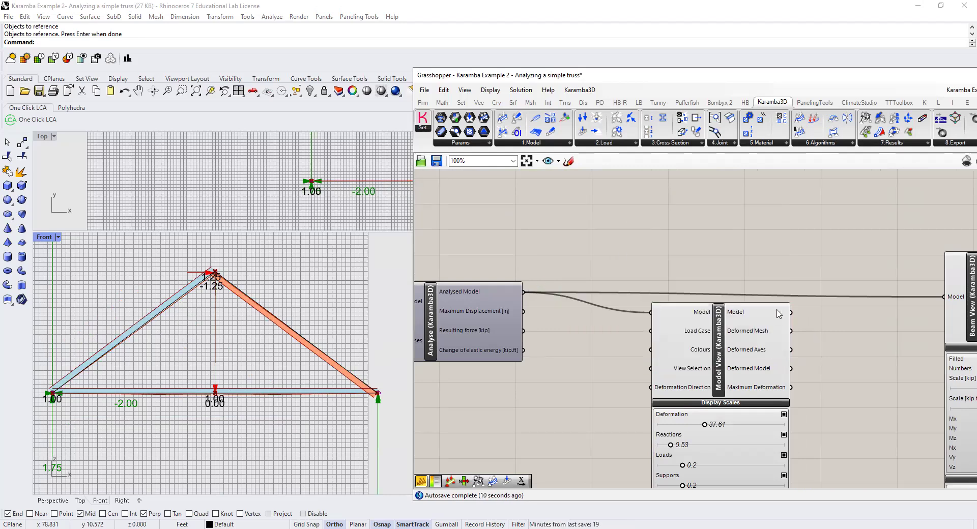
Reconnect Model View's Model output to Beam View's Model input and move Model View slightly up on the canvas
drag(789, 312, 944, 297)
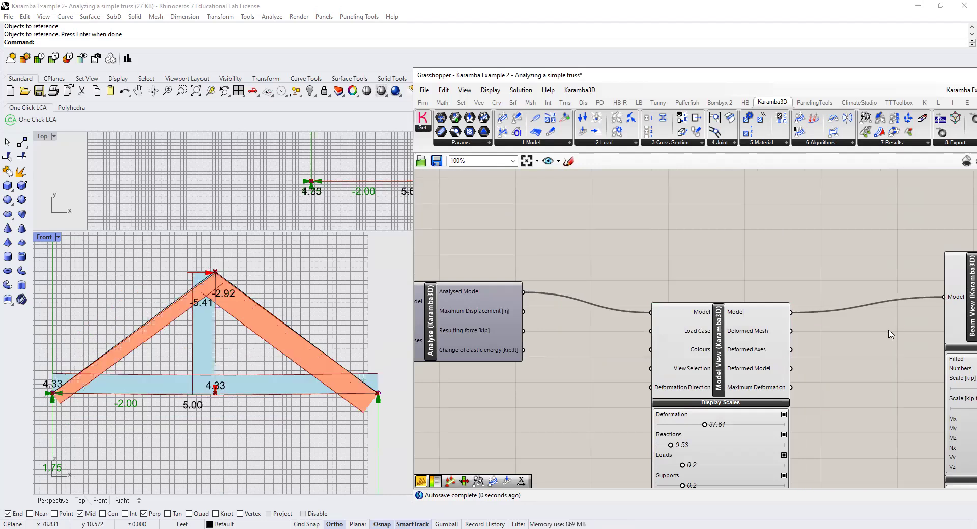
right_drag(883, 328, 759, 286)
drag(638, 285, 660, 249)
scroll(660, 253, down, 4)
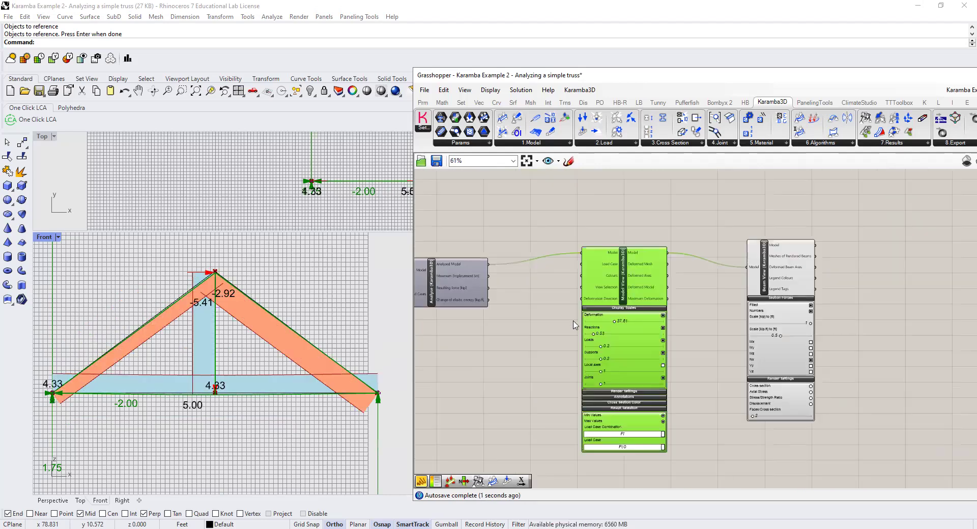
Turn off the preview of the Model View component so only the Beam View force diagrams overlay the truss
scroll(739, 381, up, 2)
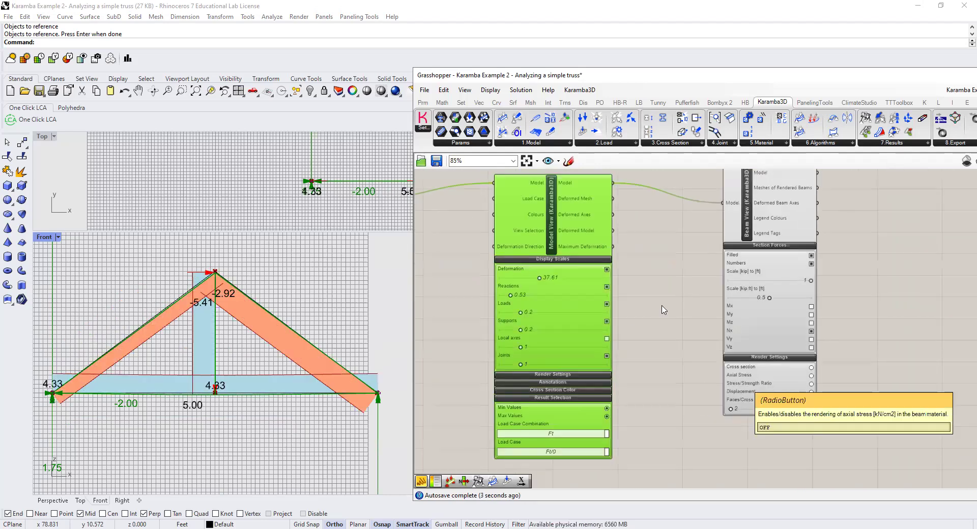
right_click(554, 216)
click(562, 230)
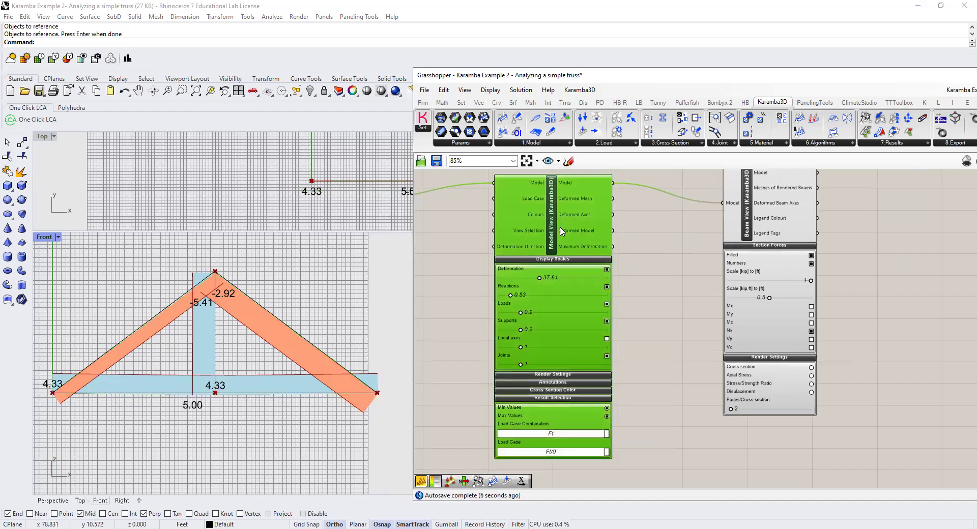
scroll(643, 253, down, 1)
scroll(281, 336, down, 4)
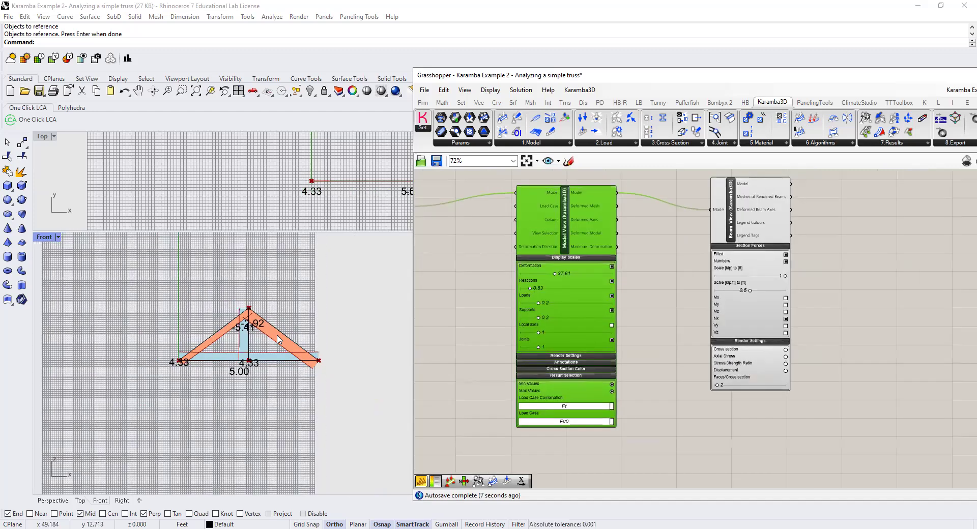
scroll(285, 321, up, 4)
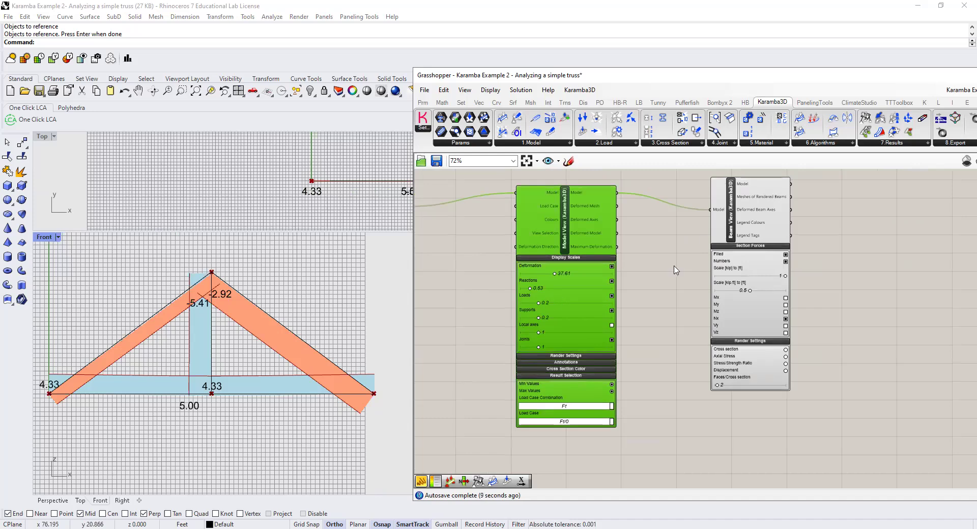